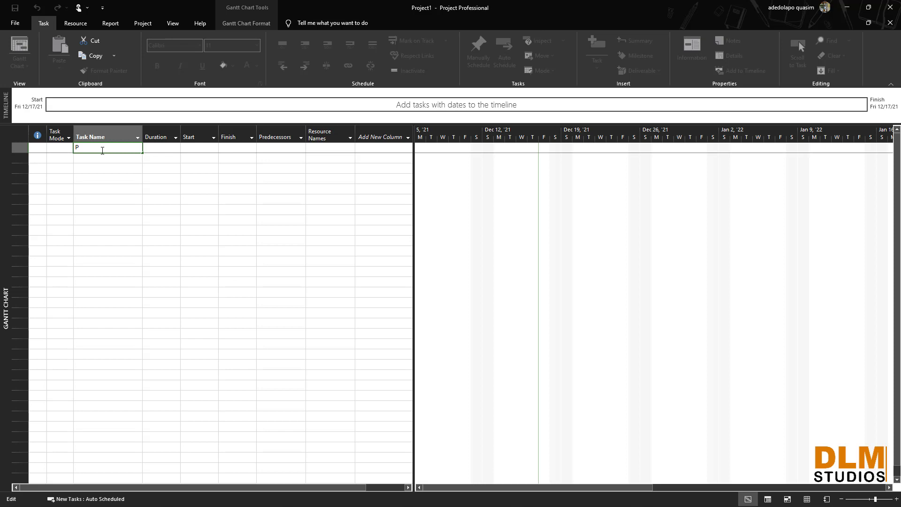
type("oj")
key("BackSpace")
key("BackSpace")
key("BackSpace")
key("Tab")
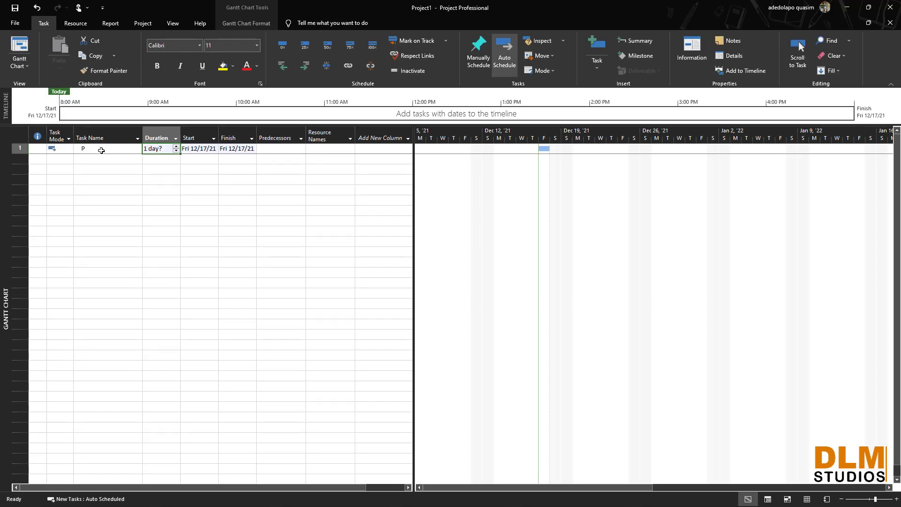
left_click(102, 150)
double_click(101, 150)
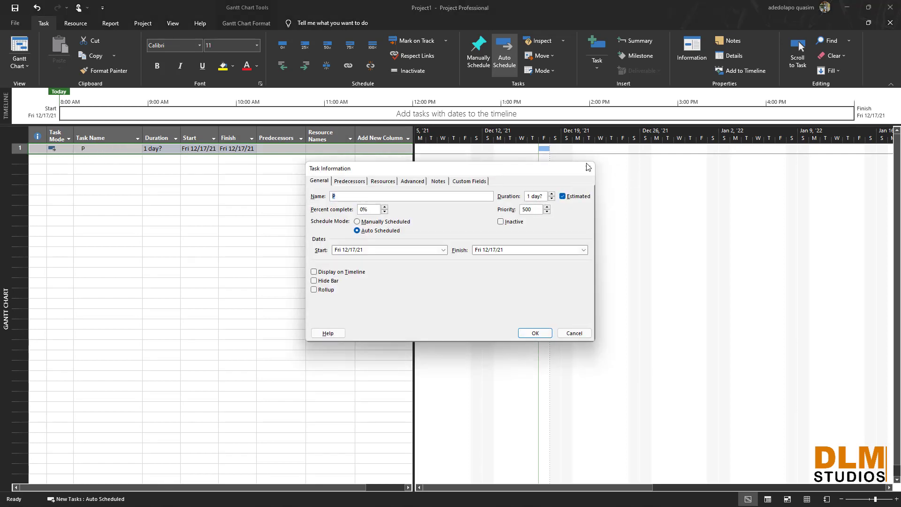
key("Escape")
left_click(97, 148)
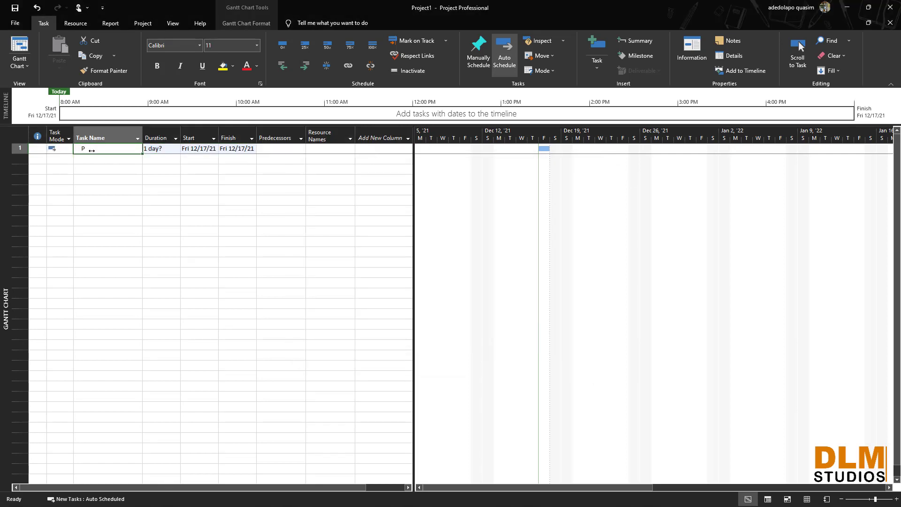
left_click(91, 150)
type("ROPO")
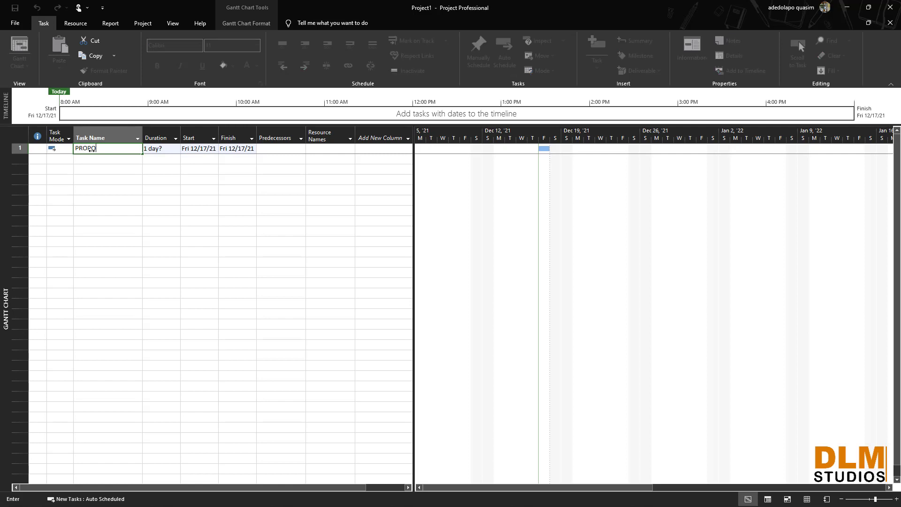
type("SED RESIDENTIAL ")
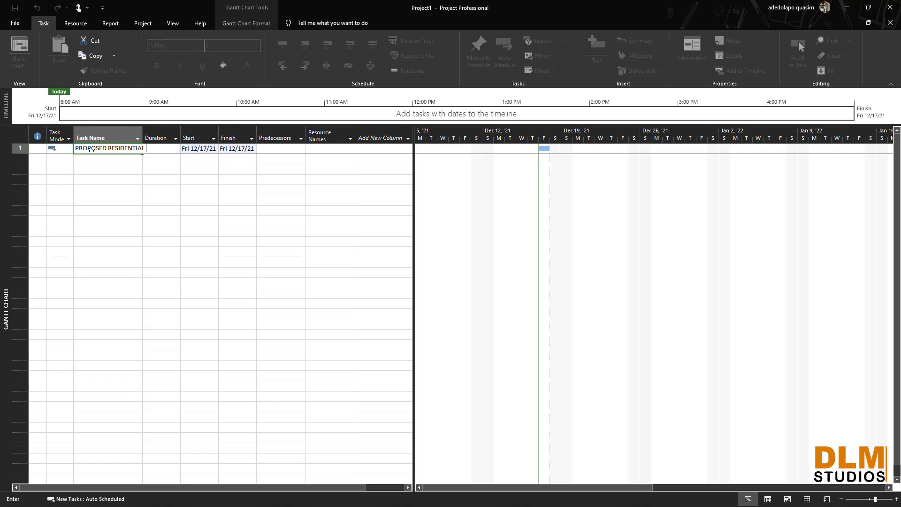
type("BUILDING")
key("Escape")
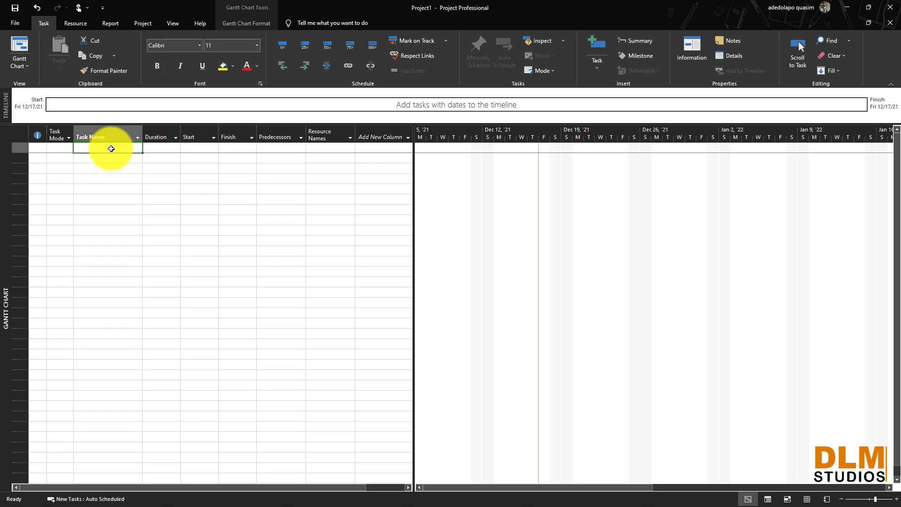
- Enter "PROPOSED RESIDENTIAL BUILDING" as the name of the first task in the empty task table
left_click(91, 151)
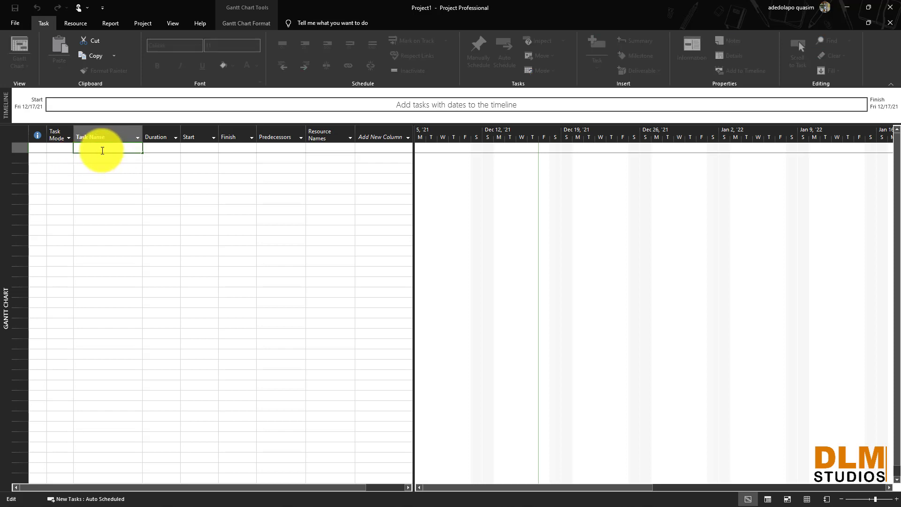
type("P")
key("BackSpace")
key("Tab")
left_click(101, 150)
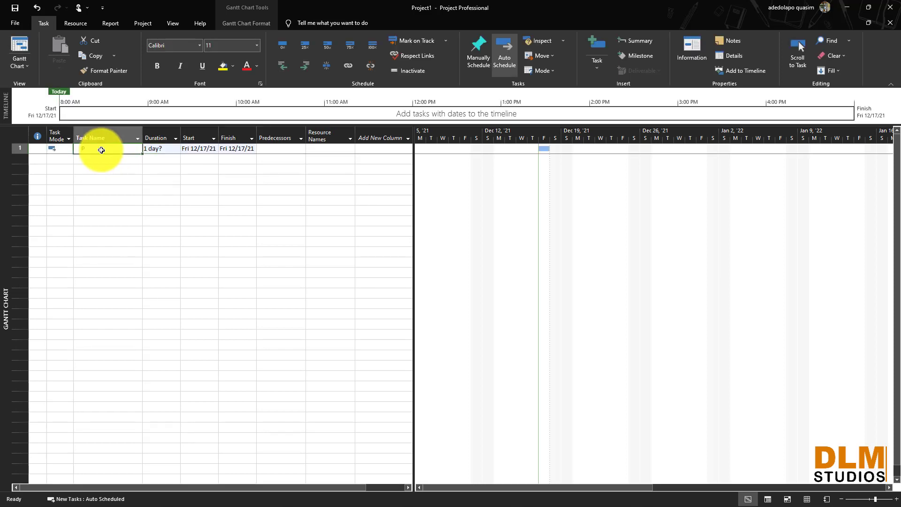
double_click(102, 150)
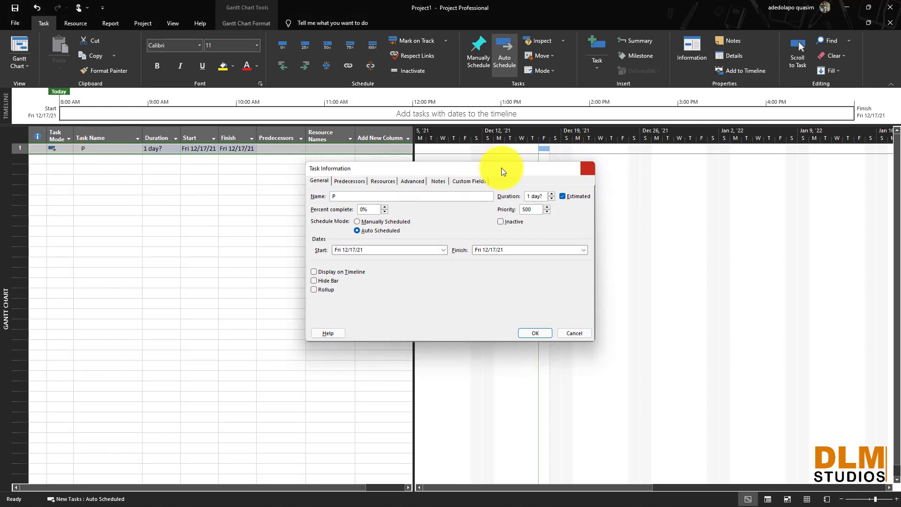
left_click(588, 168)
left_click(99, 151)
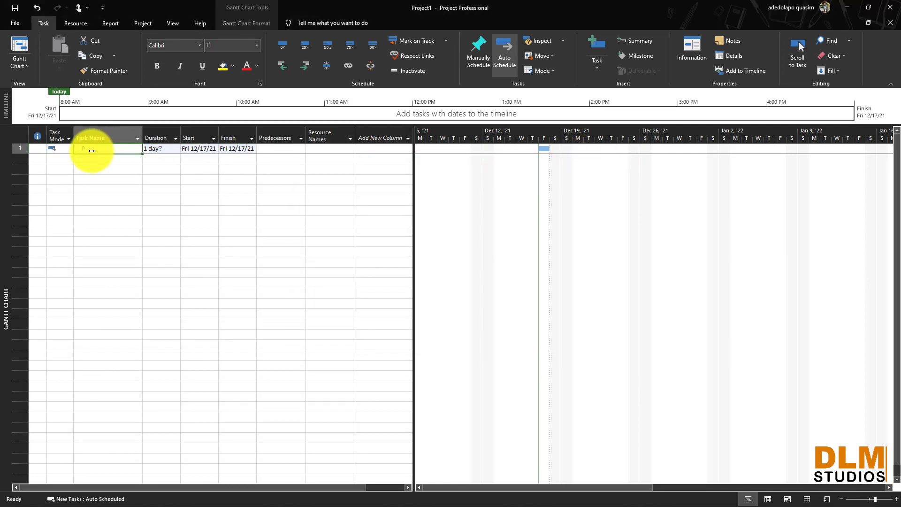
left_click(91, 150)
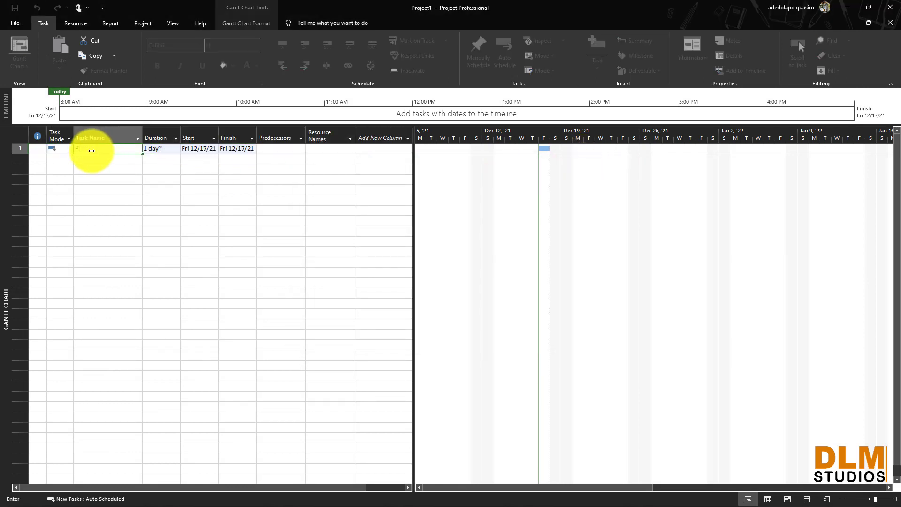
type("ROPOSED RESIDENTIAL")
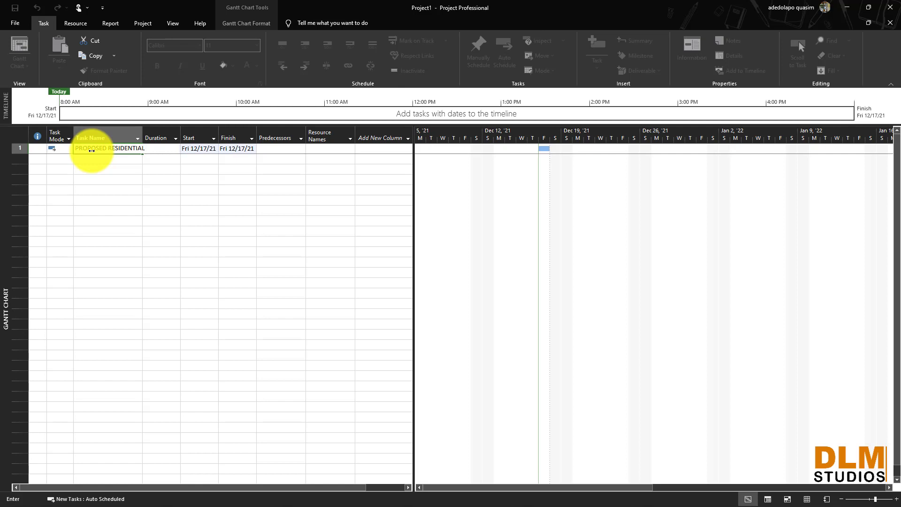
type(" BUILDING")
key("Return")
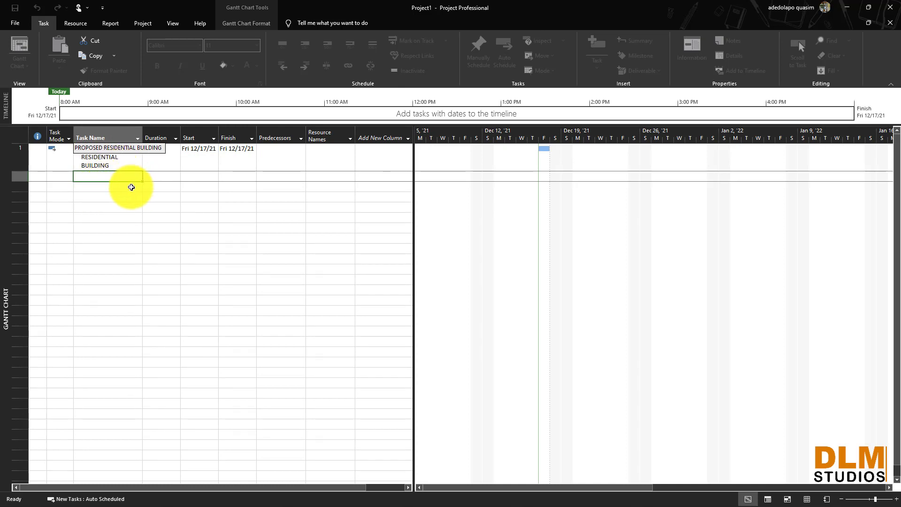
- Add a task named "PRE CONTRACT" below the PROPOSED RESIDENTIAL BUILDING task
type("PRE C")
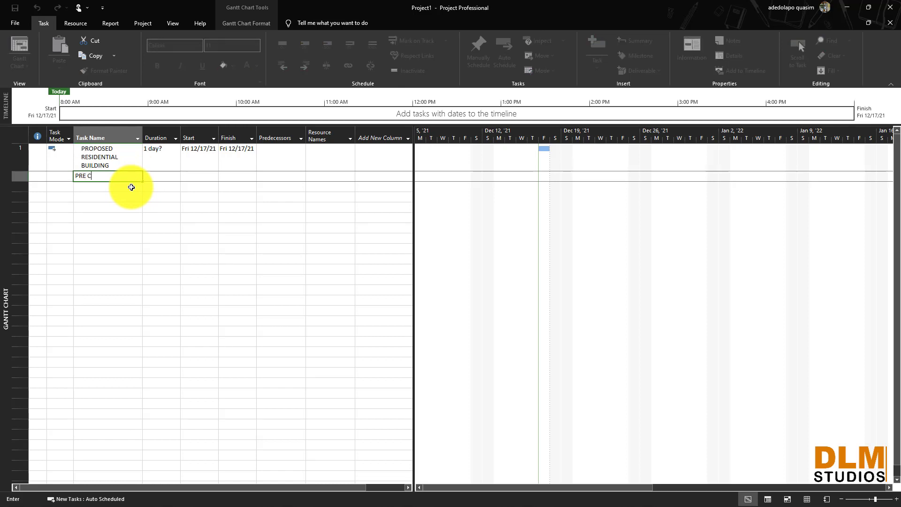
type("ONTRACT")
key("Return")
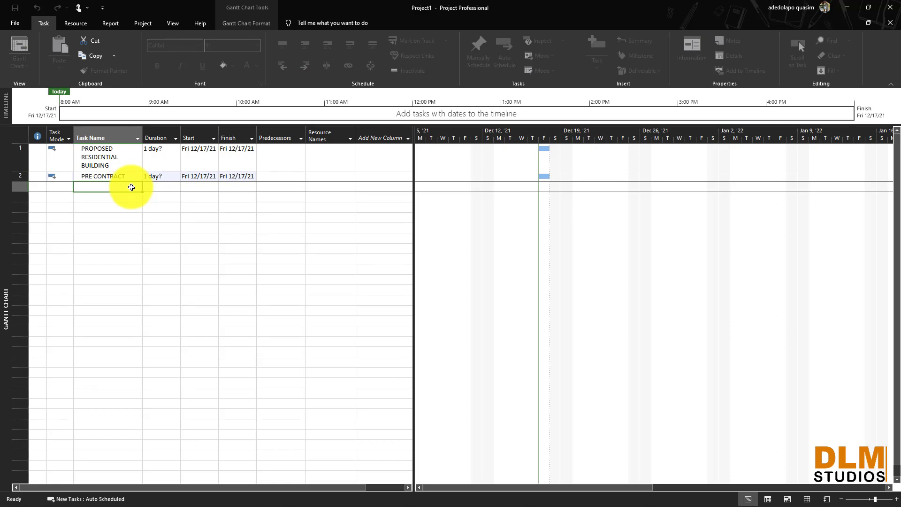
- Add a task named "Preparation of Drawings" below the PRE CONTRACT task
type("PR")
key("BackSpace")
key("BackSpace")
type("P")
type("repa")
type("ration o")
type("f Dw")
type("rawing")
type("s")
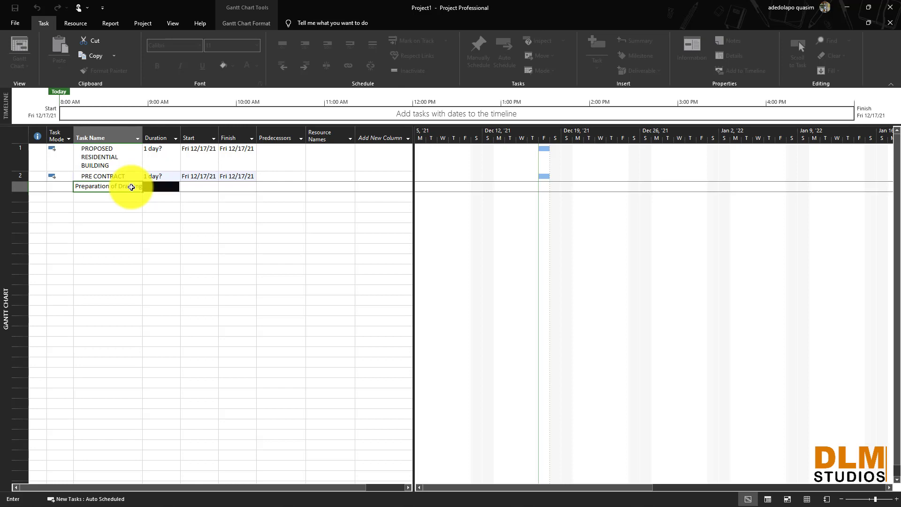
key("Return")
- Add the tasks "Preparation of Bill off Quantites" and "Preparation of contract document" below Preparation of Drawings
type("Pre")
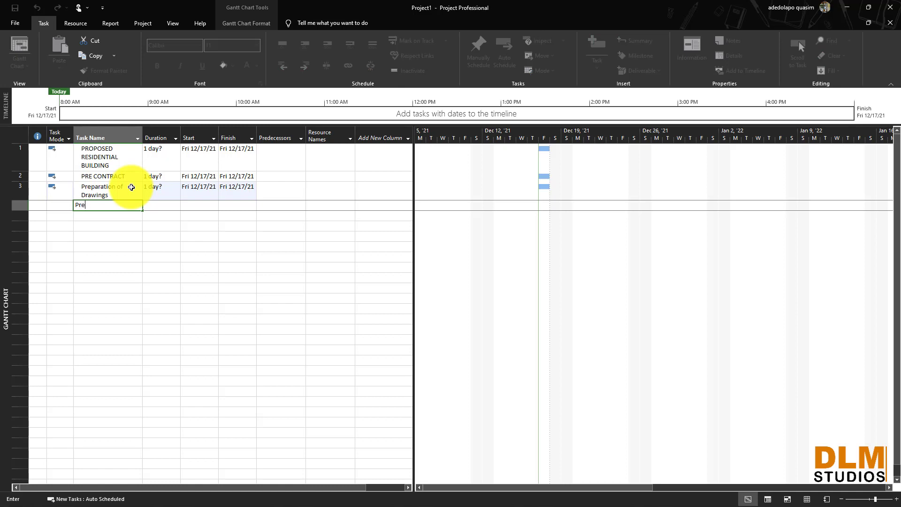
type("paration of Bill off Quantites")
key("Return")
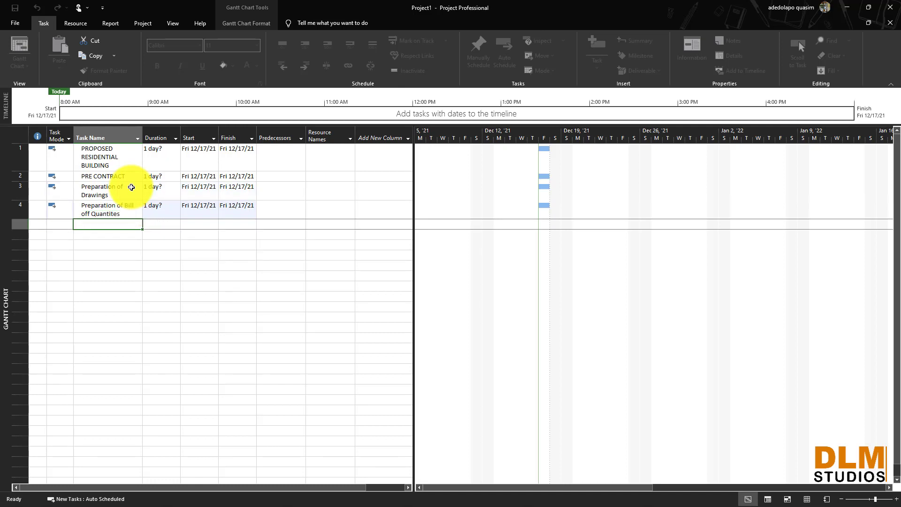
type("Preparation of contractn")
key("BackSpace")
type("document")
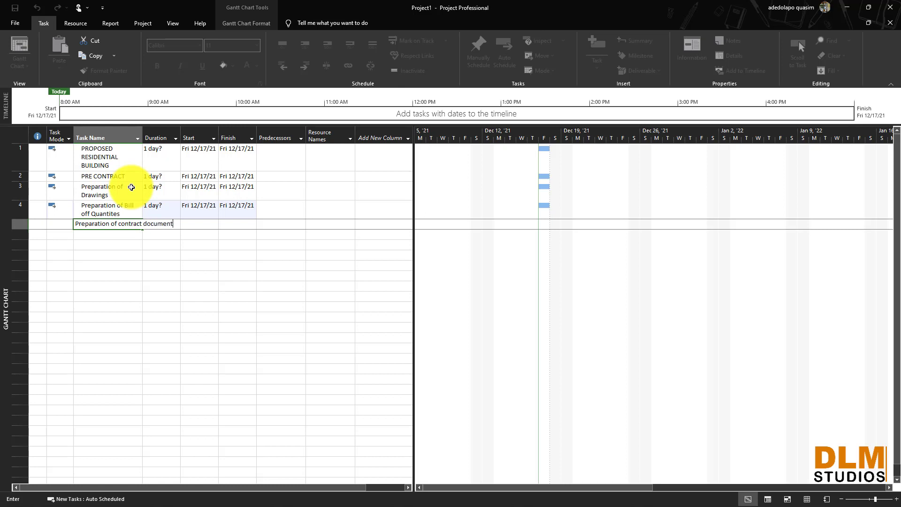
key("Return")
- Add a task named "Invitation to tender" below Preparation of contract document
type("Tr")
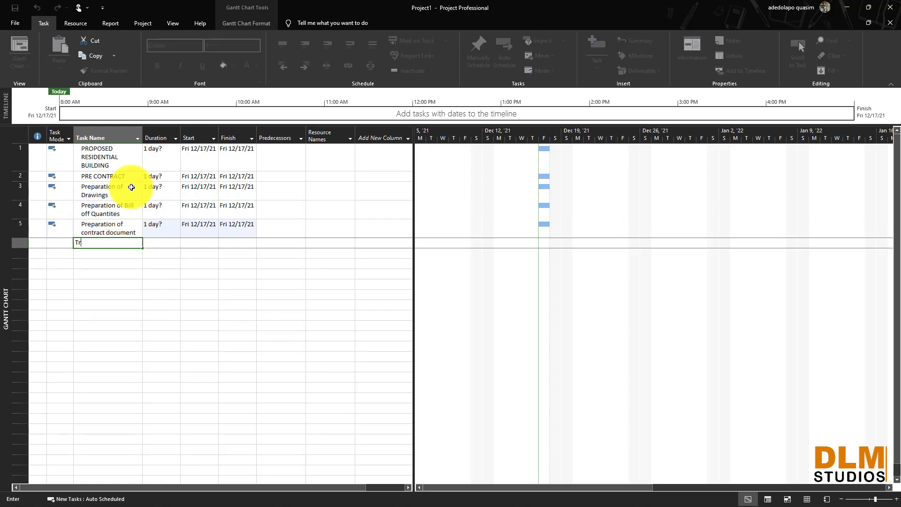
type("ender")
key("BackSpace")
key("BackSpace")
key("BackSpace")
type("de")
key("BackSpace")
key("BackSpace")
key("BackSpace")
key("BackSpace")
key("BackSpace")
key("BackSpace")
key("BackSpace")
type("Invo")
key("BackSpace")
type("itation to tender")
key("Return")
- Add the tasks "Tender evaluation" and "Selection of Trender" below Invitation to tender
type("T")
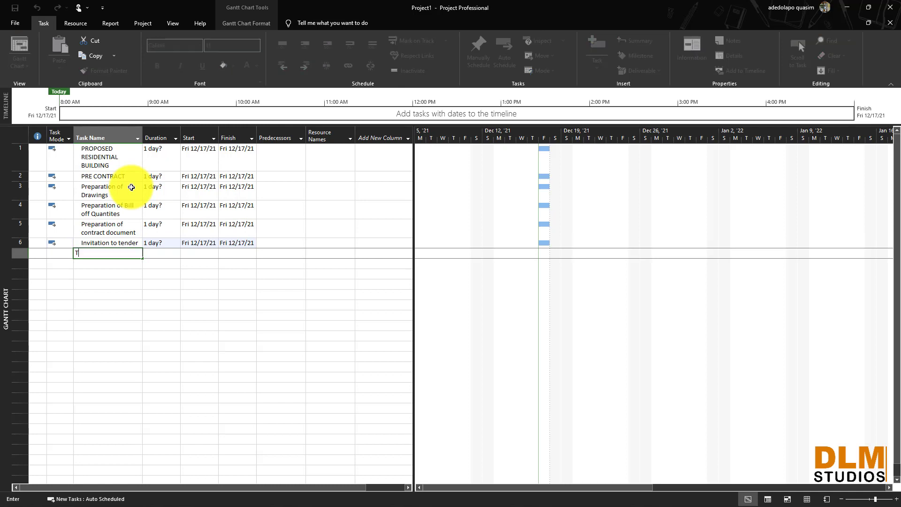
type("ender evaluation")
key("Return")
type("Selec")
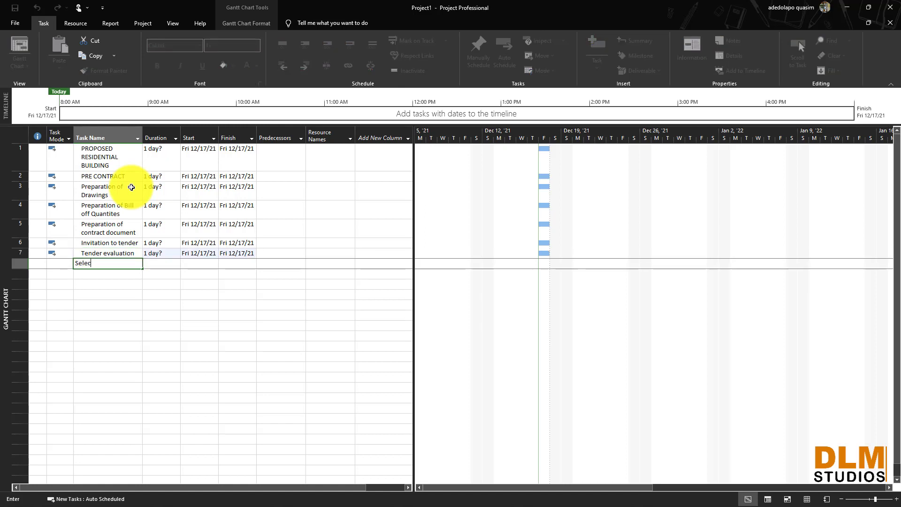
type("tion of T")
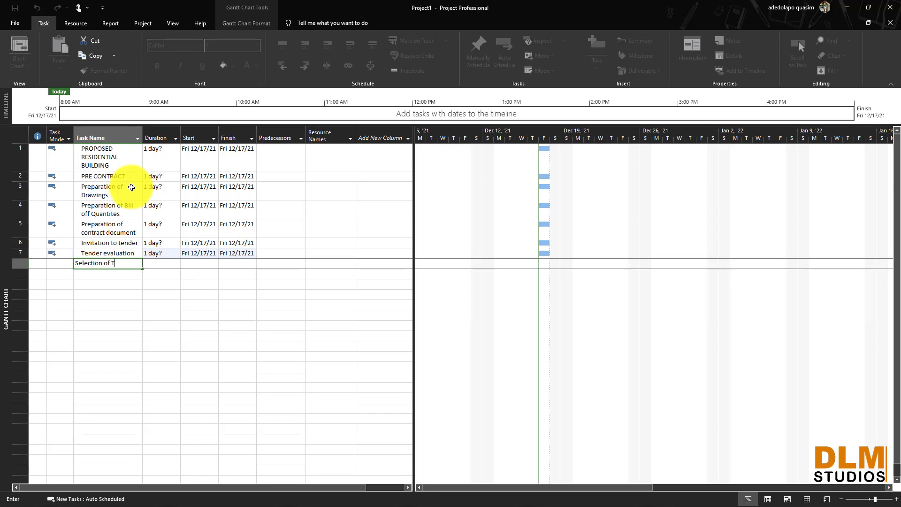
type("render")
key("Return")
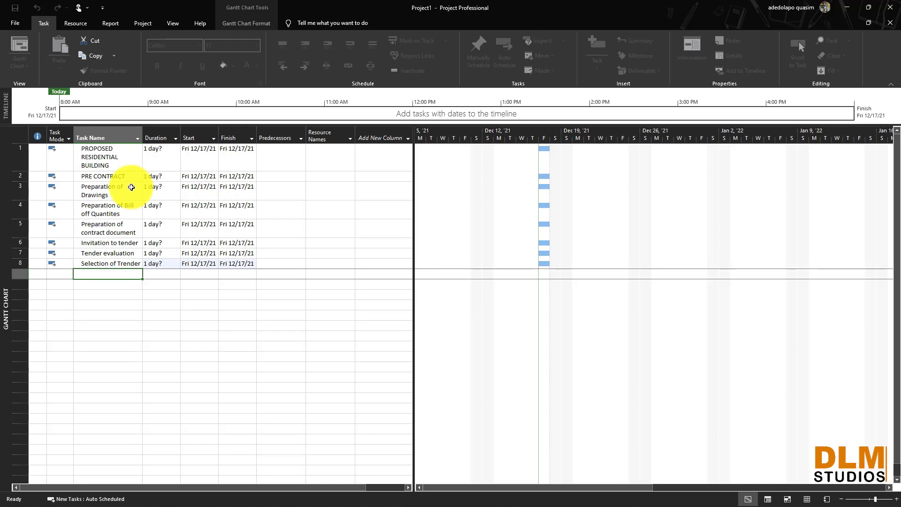
- Add a task named "CONTRACT STAGE" in capitals below Selection of Trender
type("C")
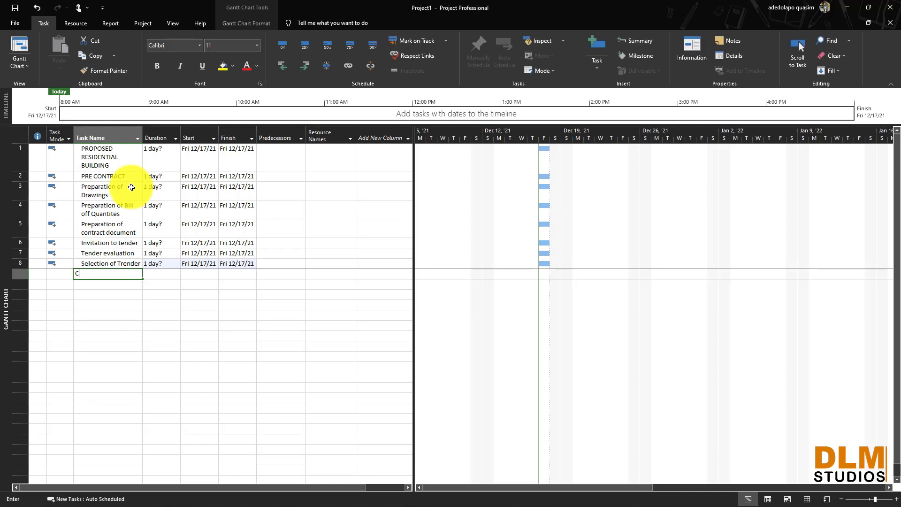
type("ontract ")
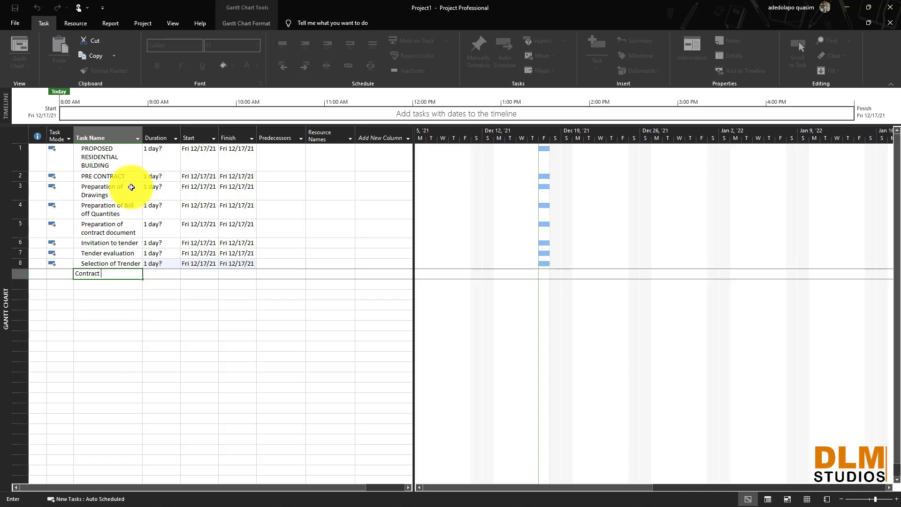
type("Sta")
key("BackSpace")
key("BackSpace")
key("BackSpace")
key("BackSpace")
key("BackSpace")
key("BackSpace")
key("BackSpace")
key("BackSpace")
key("BackSpace")
key("BackSpace")
key("BackSpace")
type("ONTRACT STAGE")
key("Return")
- Add a task named "Site Clearance" below the CONTRACT STAGE task
type("Pre")
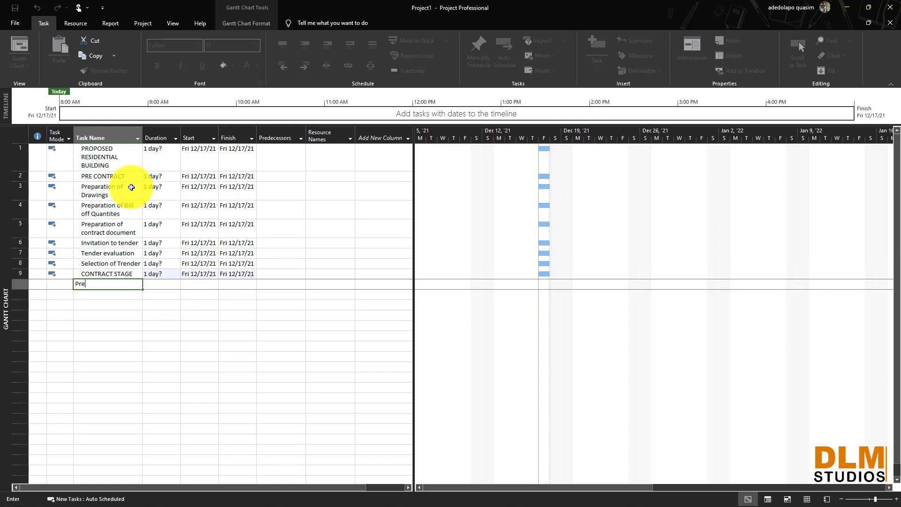
type("li")
key("BackSpace")
key("BackSpace")
key("BackSpace")
key("BackSpace")
key("BackSpace")
type("Sl")
type("te")
type(" Clearanc")
type("e")
key("Return")
- Add the tasks "Preliminary work" and "Top soil removal" below Site Clearance
type("Pre")
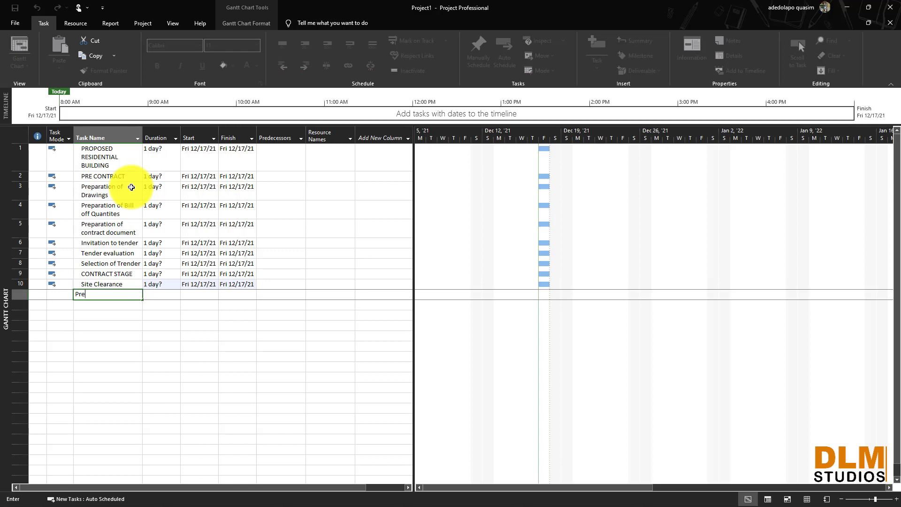
type("l")
type("iminary work")
key("Return")
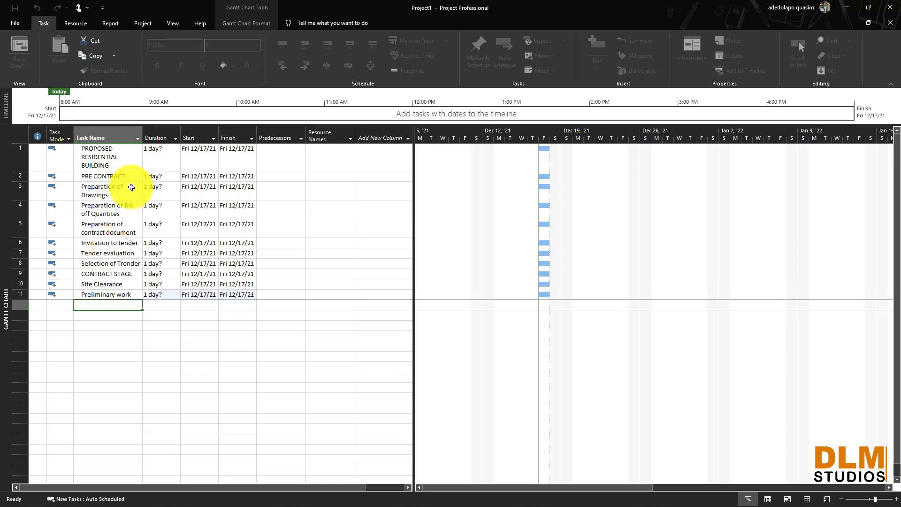
type("Top")
type("soil removal")
key("Return")
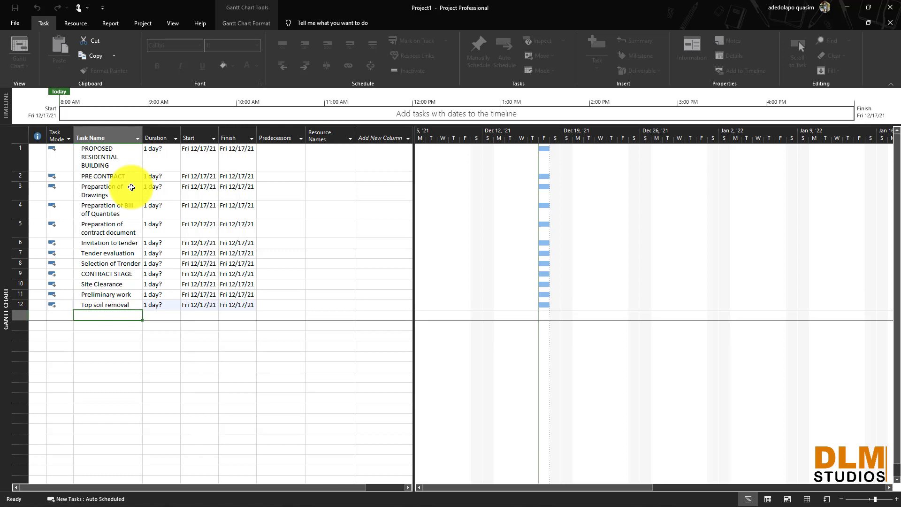
- Add the tasks "Trench Excavation" and "Column Base Excavation" below Top soil removal
type("Trench Excavation")
key("Return")
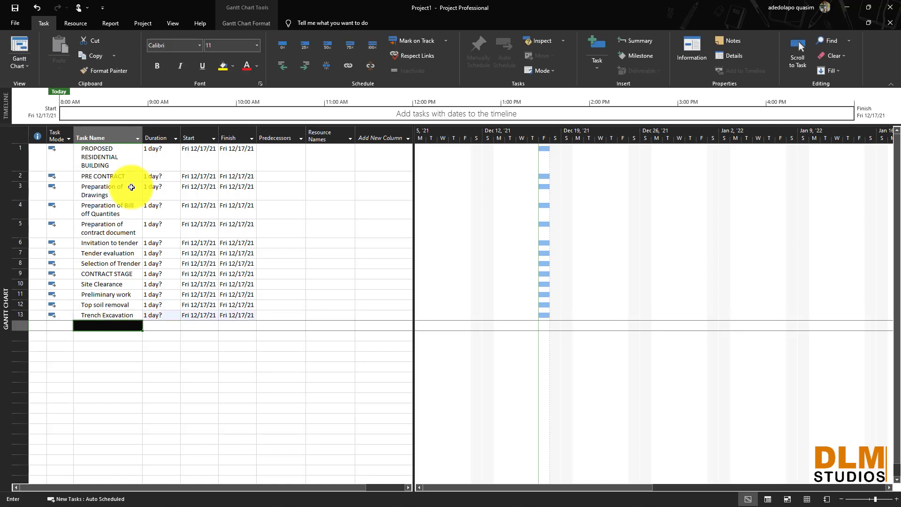
type("Column")
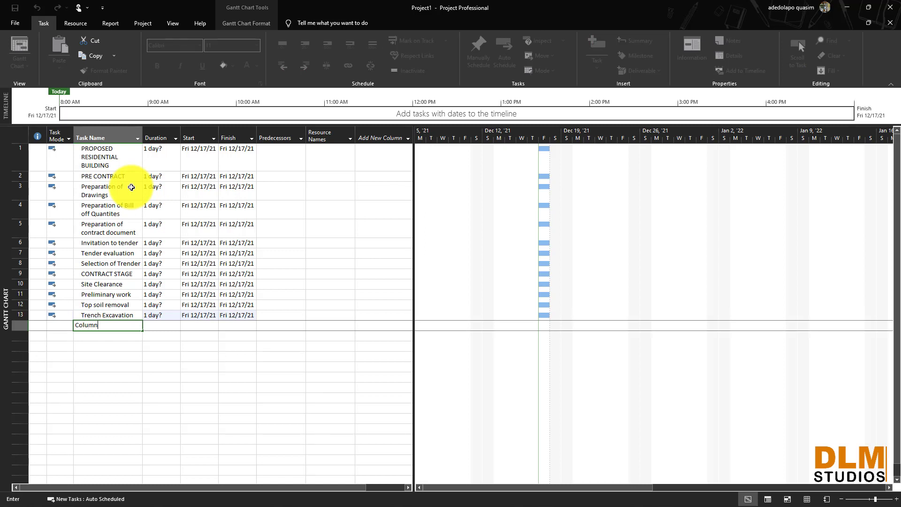
type(" Base Excavation")
key("Return")
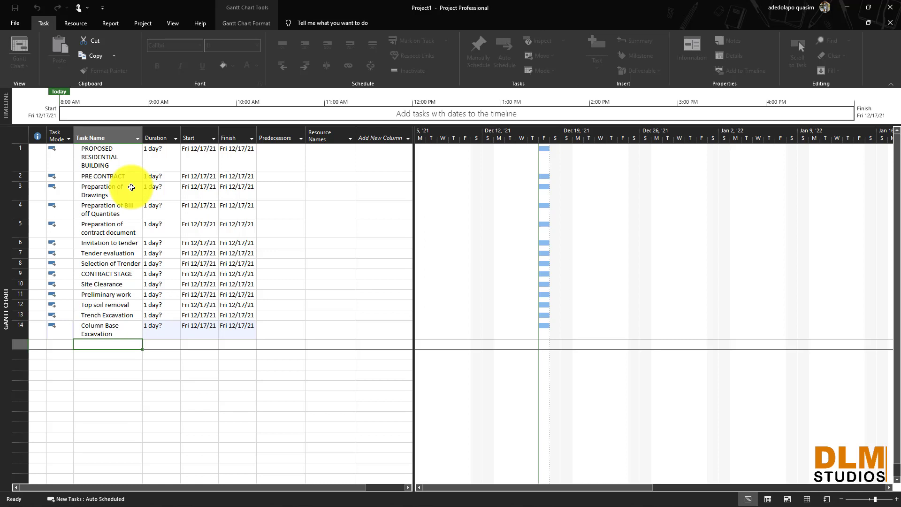
- Add the tasks "Earth work support" and "Leveling and compacting" below Column Base Excavation
type("Earth work support")
key("Return")
type("Le")
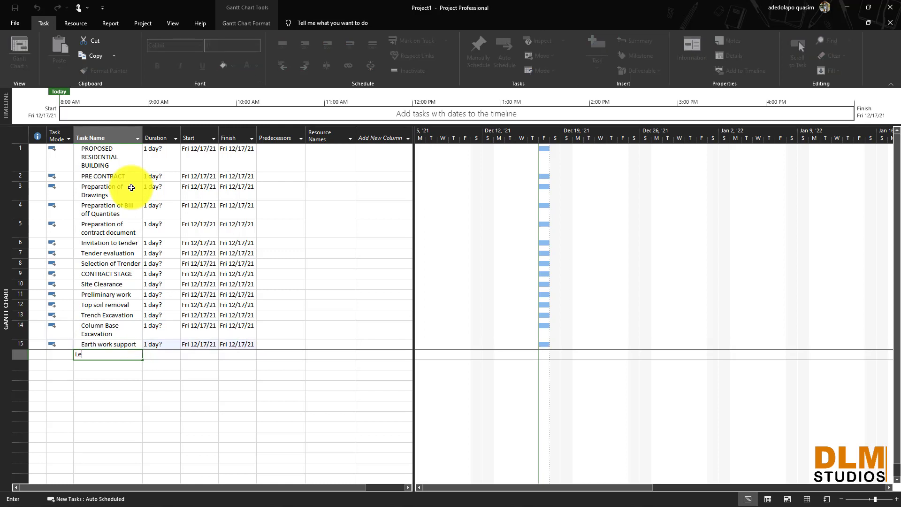
type("veling and compacting")
key("Return")
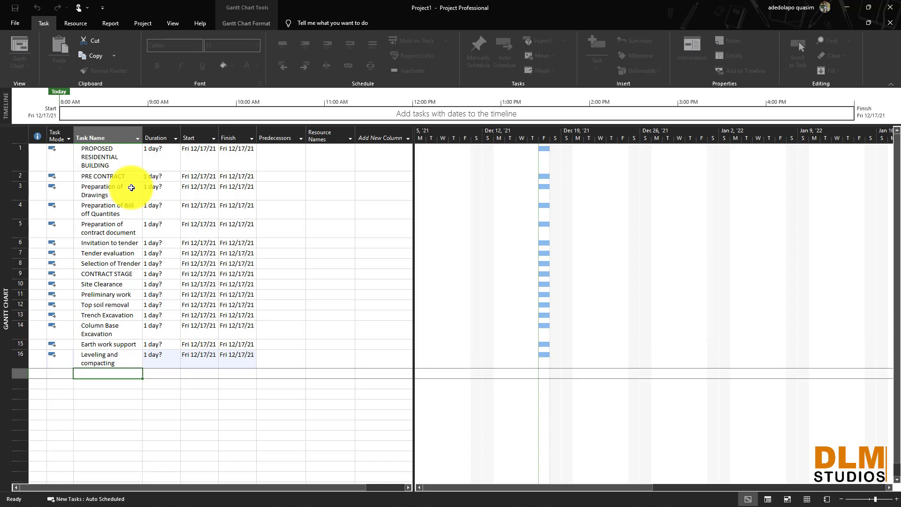
- Add a task named "Surface treatment" below the Leveling and compacting task, correcting the spelling of its name
type("Surface treatmnet")
key("Return")
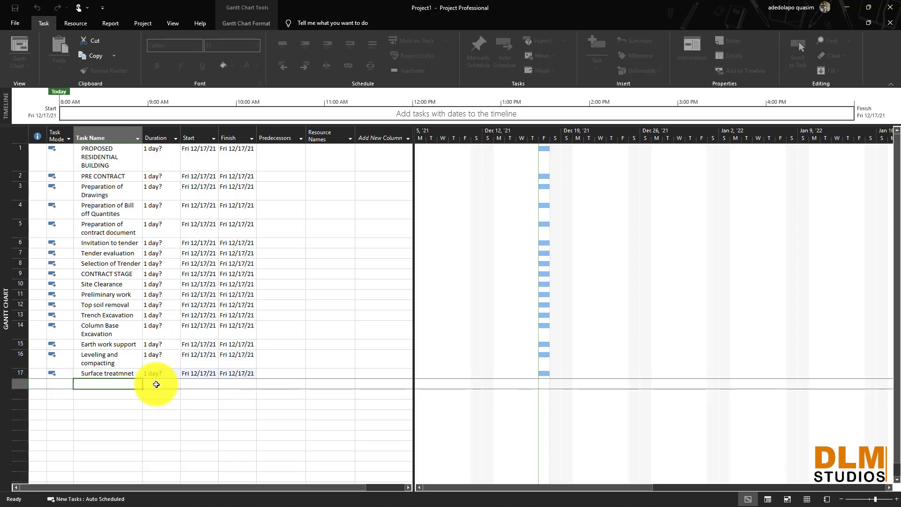
left_click(134, 375)
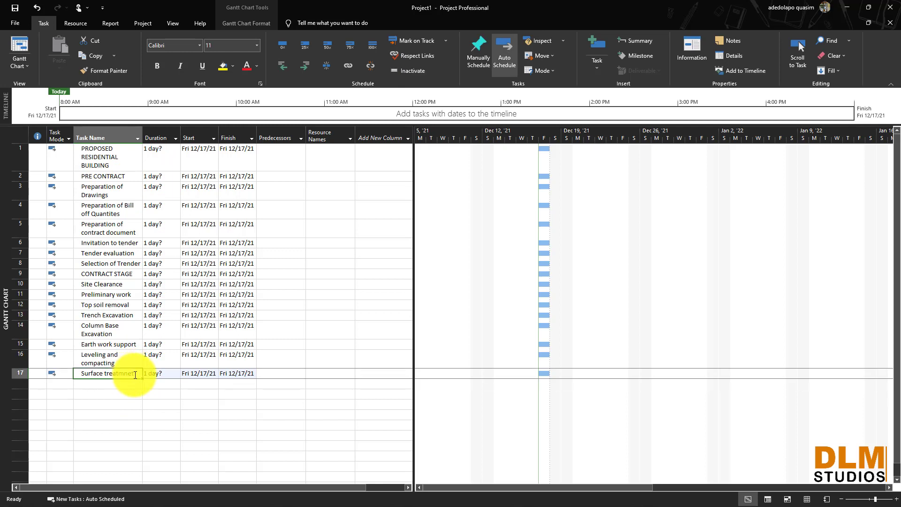
left_click(137, 376)
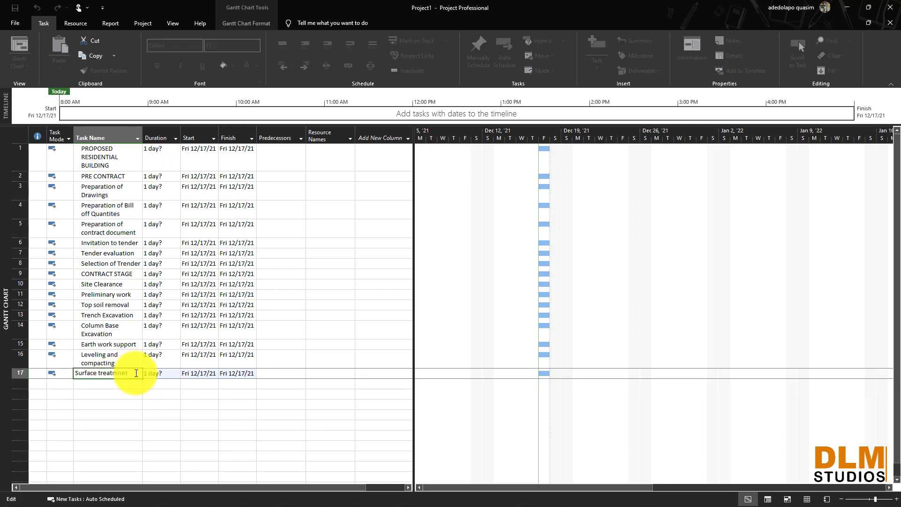
key("BackSpace")
key("BackSpace")
key("BackSpace")
key("BackSpace")
type("men")
key("Return")
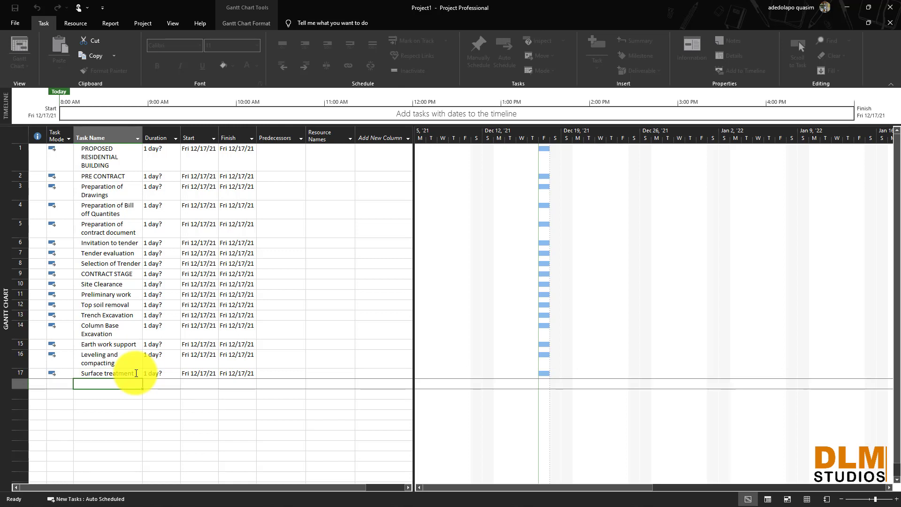
- Add the tasks "Concrete Blinding" and "Reinforcement in column base" below Surface treatment
type("Concrete Blinding")
key("Return")
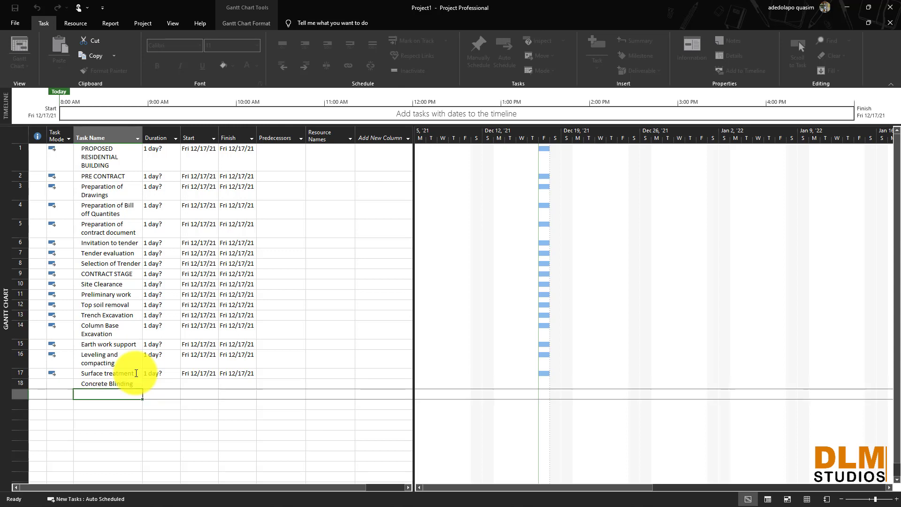
type("R")
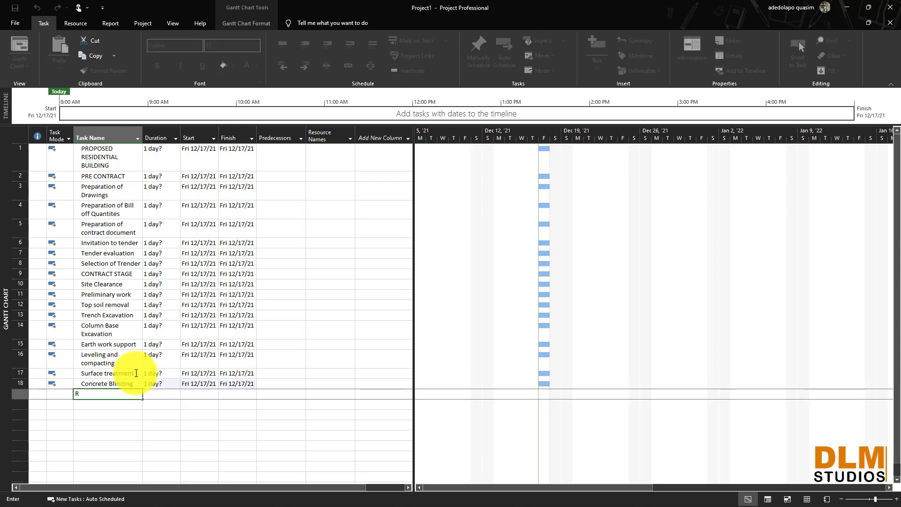
type("einforcement in column base")
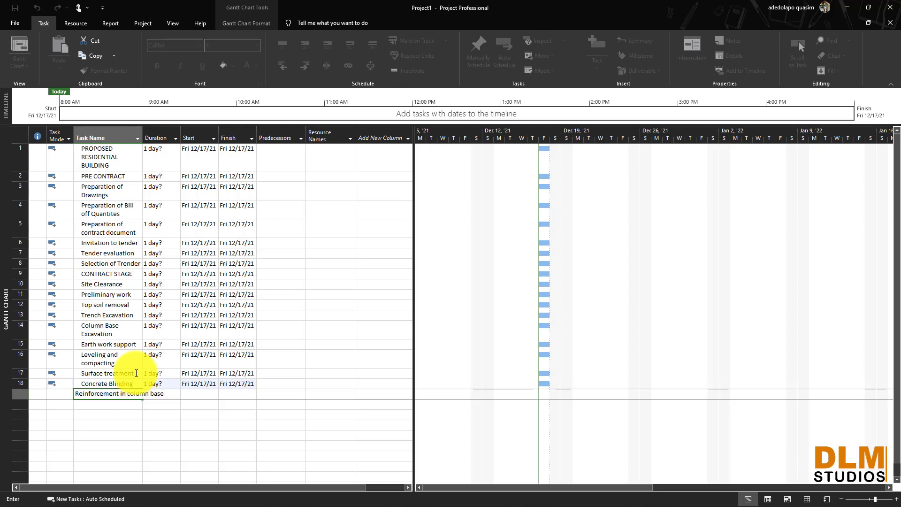
key("Return")
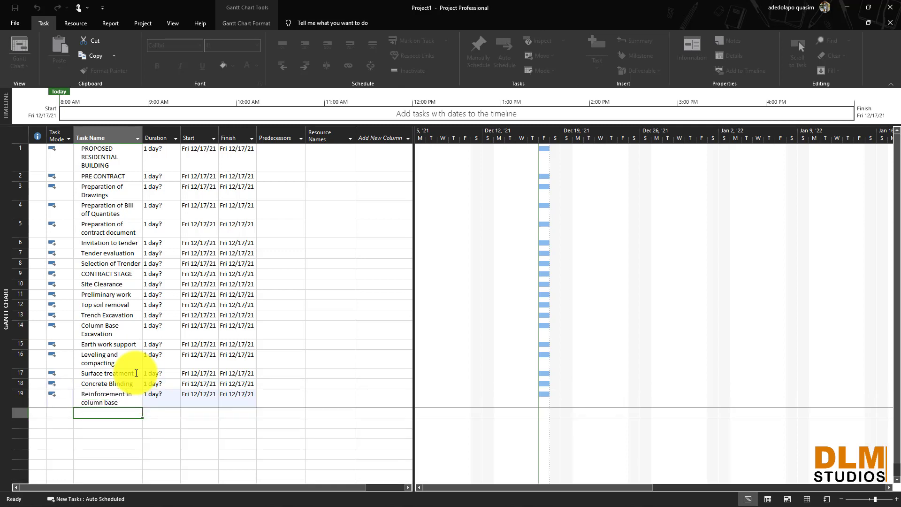
- Add the tasks "Concrete in foundation" and "Concrete in Column base" below Reinforcement in column base
type("COnc")
key("BackSpace")
key("BackSpace")
key("BackSpace")
type("oncrete in foundation")
key("Return")
type("Con")
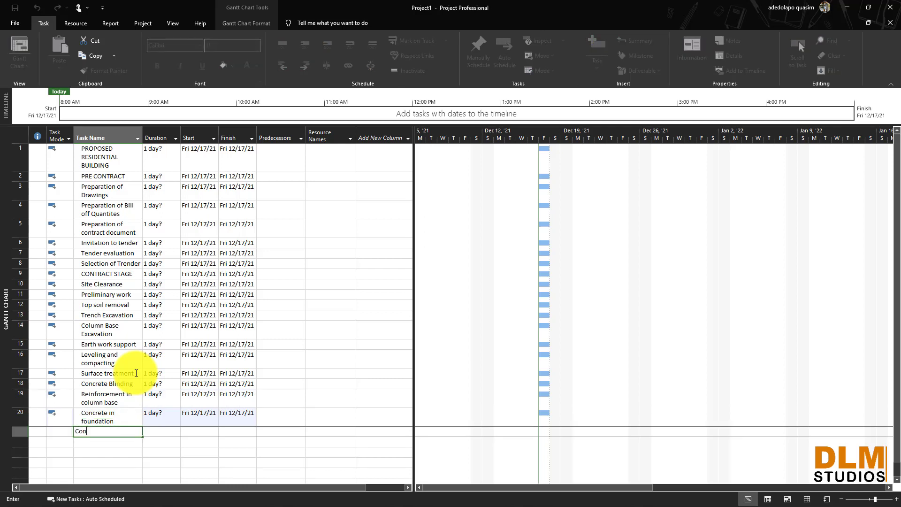
type("crete in Column bas")
key("Return")
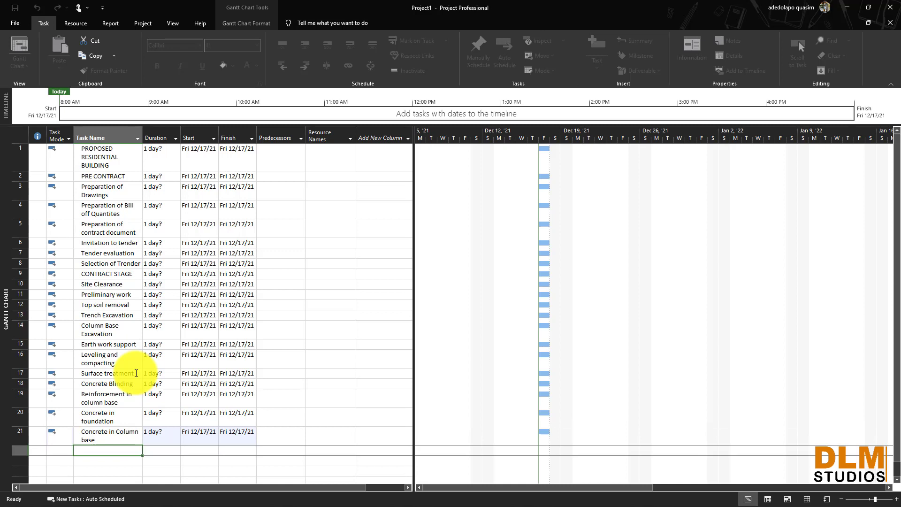
- Add a task named "Reinforcement to Column Starter" below the Concrete in Column base task
type("RE")
type("einfor")
type("c")
type("ement to")
type(" Col")
type("umn St")
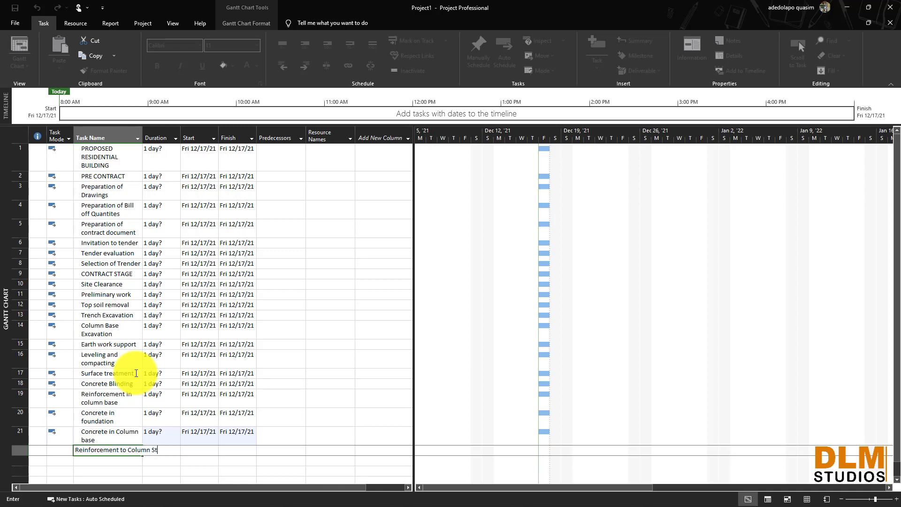
type("arted")
key("BackSpace")
type("r")
key("Return")
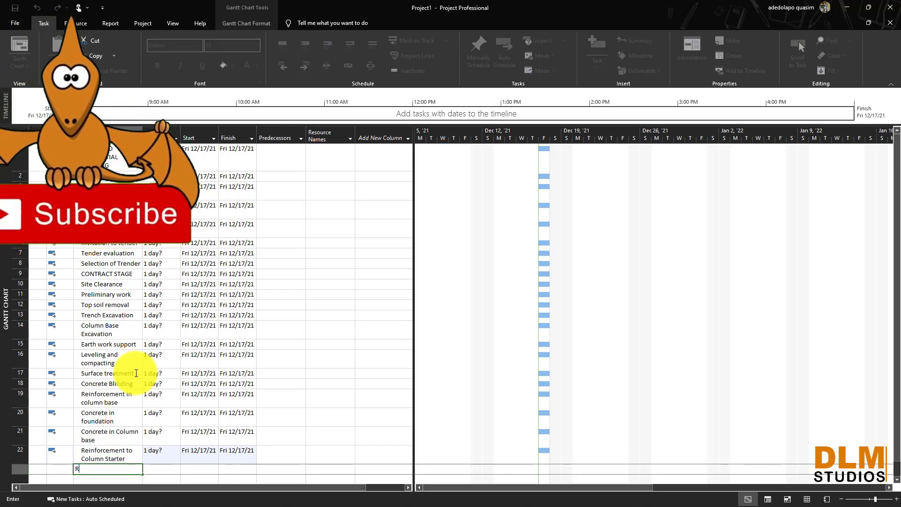
- Add a task named "Formwork to column starter" below the Reinforcement to Column Starter task
type("Re")
key("BackSpace")
key("BackSpace")
type("Fo")
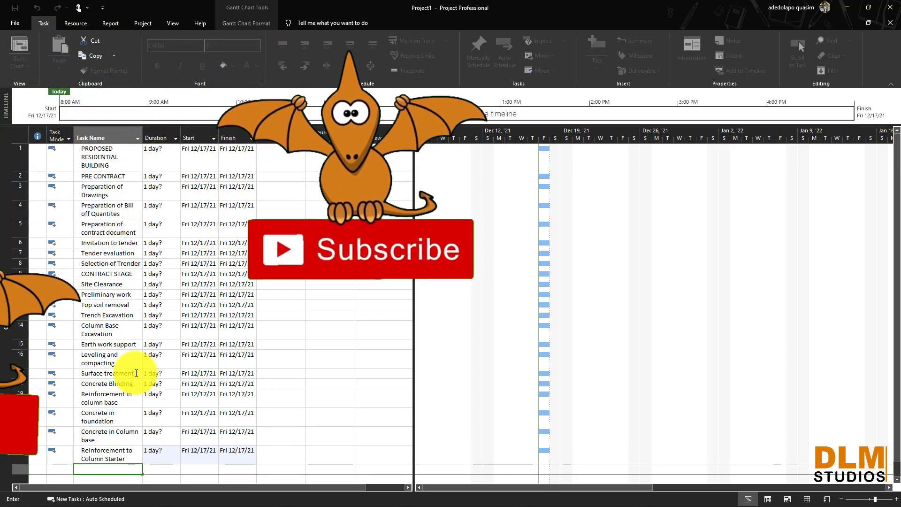
type("rm")
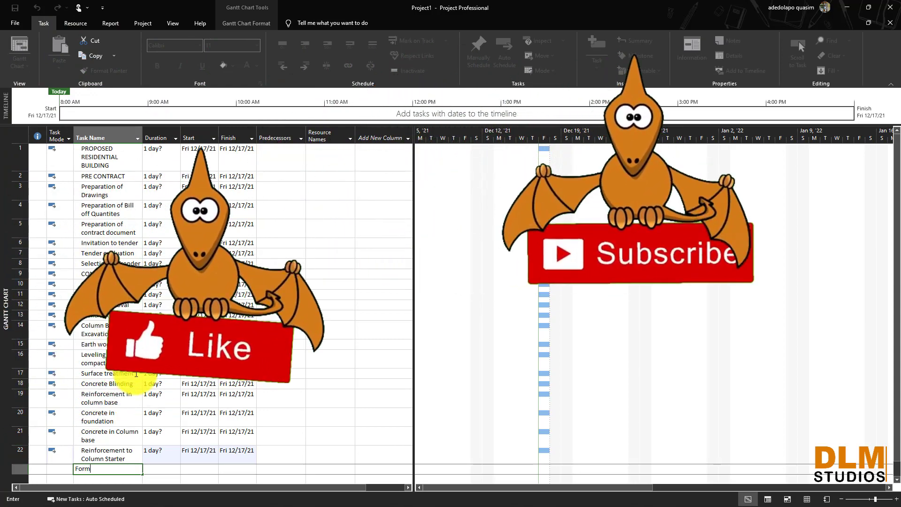
type("wok")
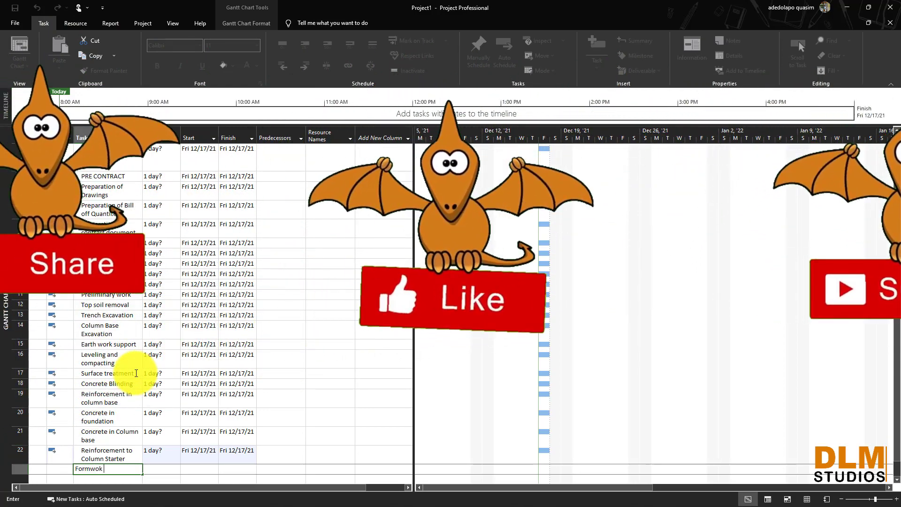
key("BackSpace")
type("rk")
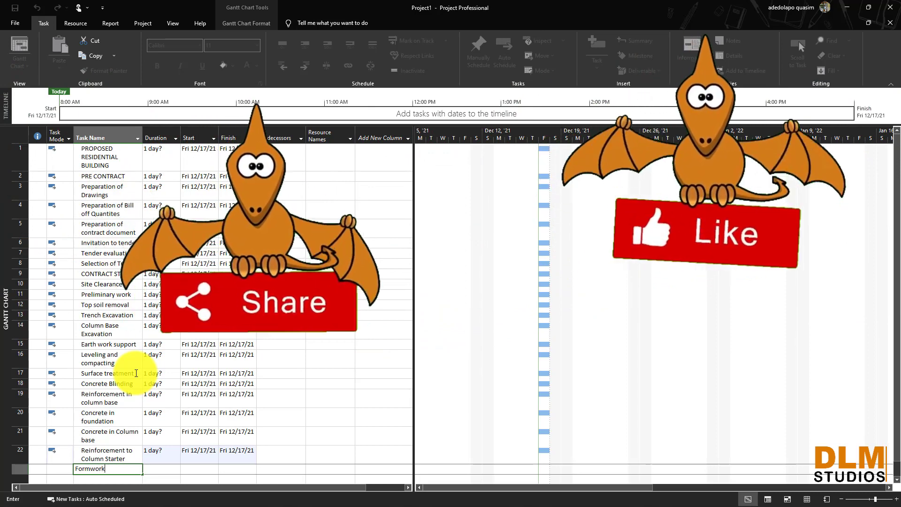
type(" to")
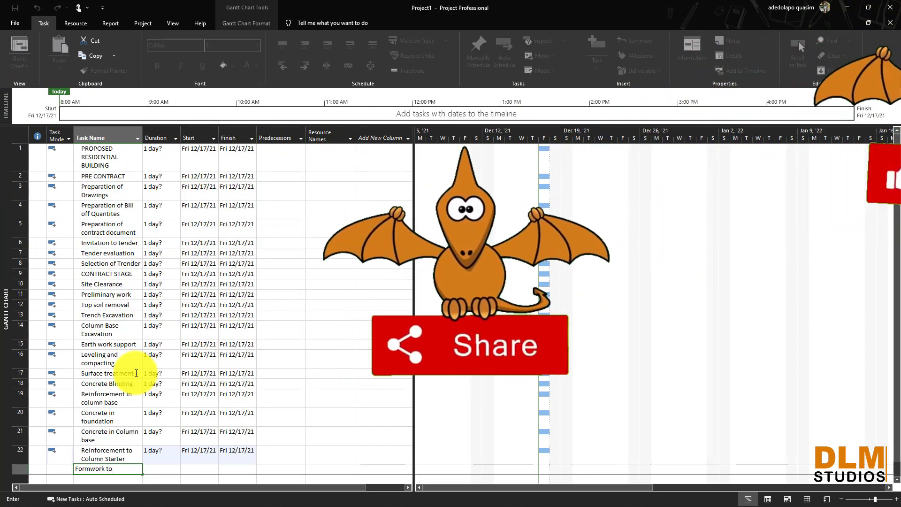
type(" column")
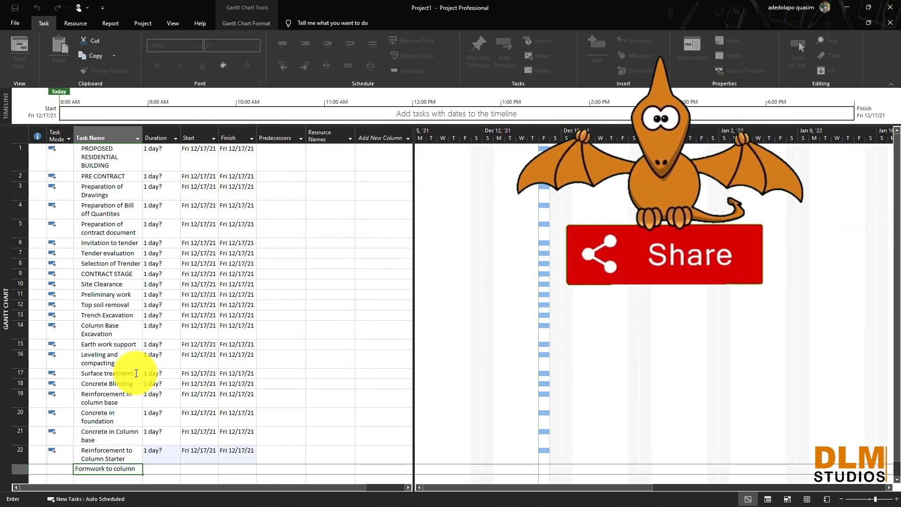
type(" starter")
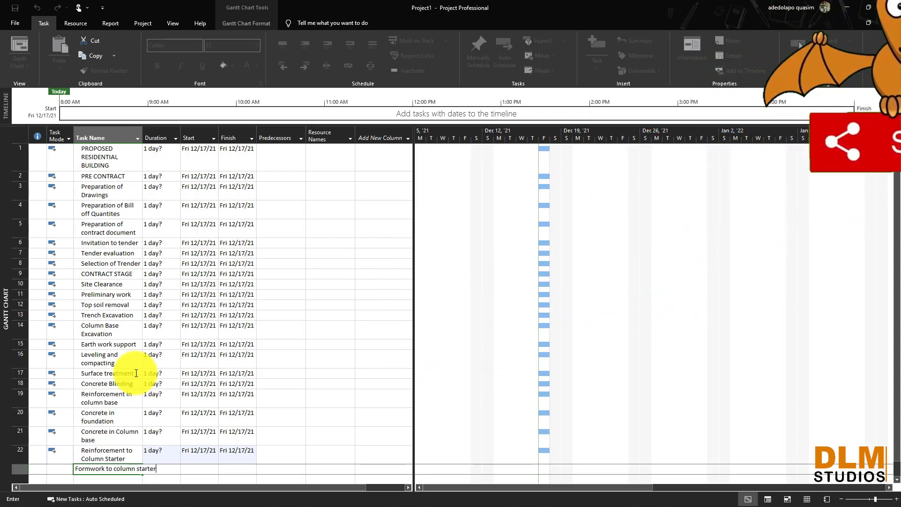
key("Return")
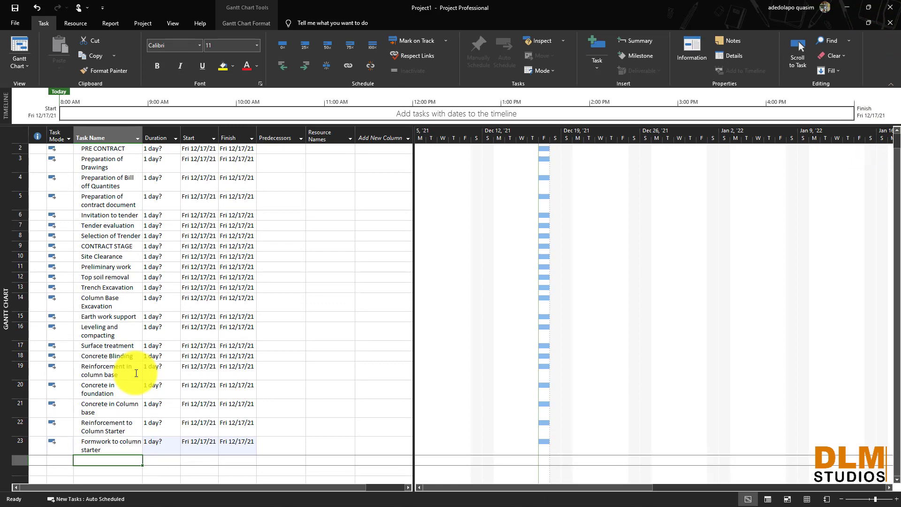
- Add a task named "Concrete in column starter" below the Formwork to column starter task
type("Con")
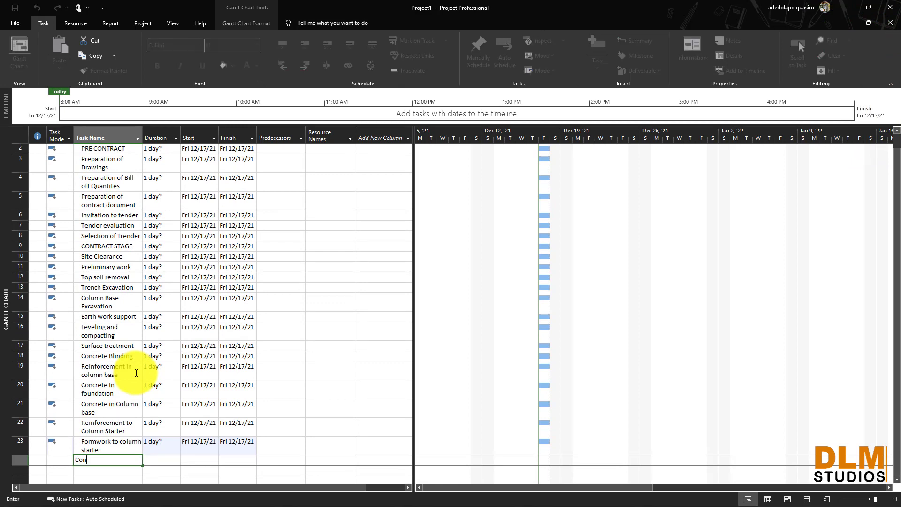
type("crete in column o")
key("BackSpace")
key("BackSpace")
type("starter")
key("Return")
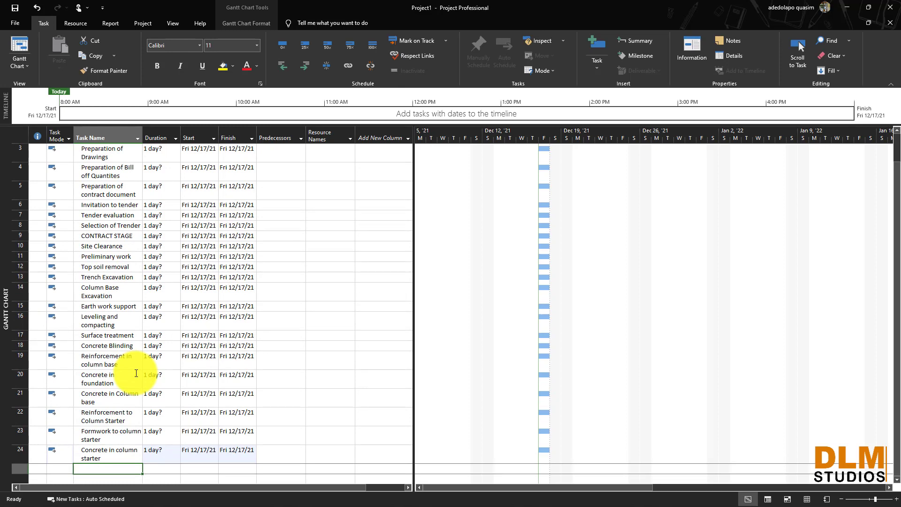
- Add the tasks "Blockwork in foundation" and "Laterite filling" below Concrete in column starter
type("Block")
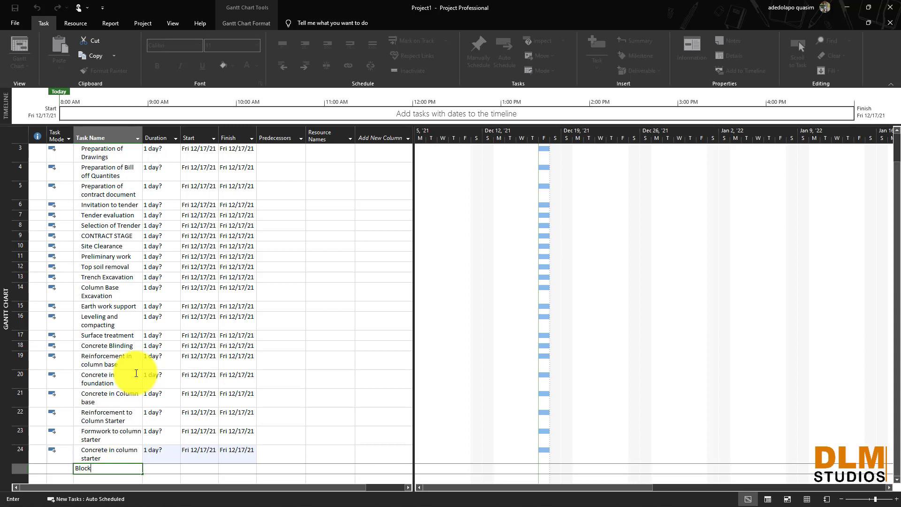
type("work in foundation")
key("Return")
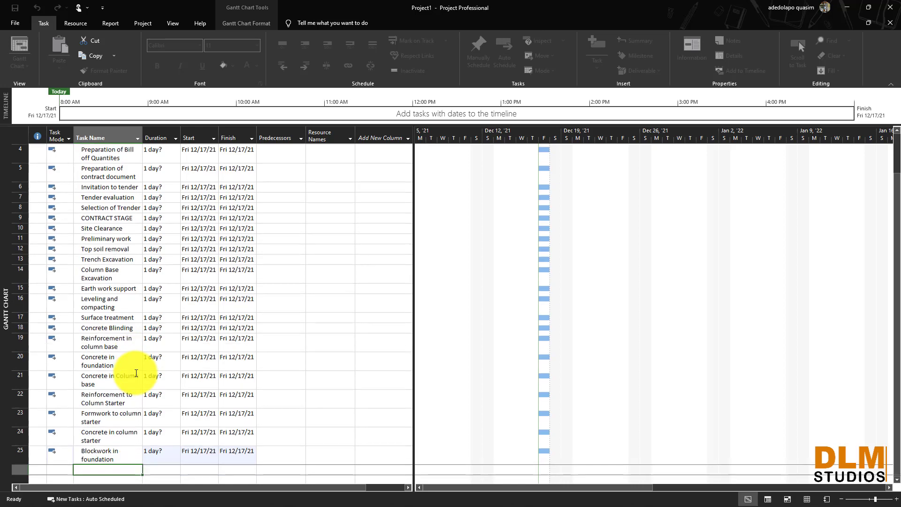
left_click(136, 373)
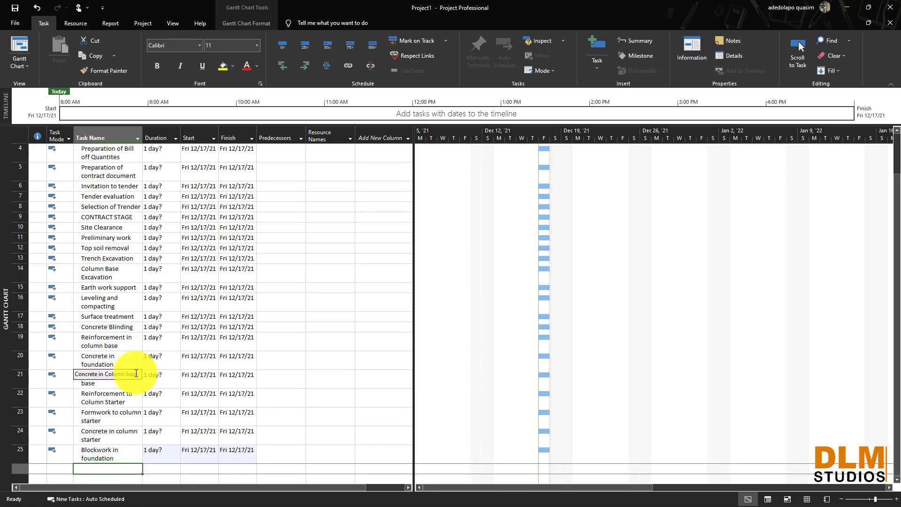
type("Later")
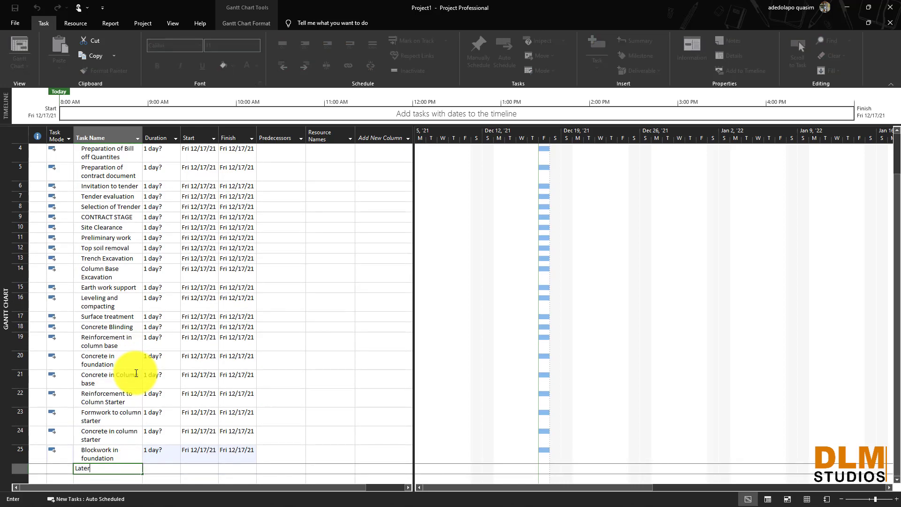
type("ite filling")
key("Return")
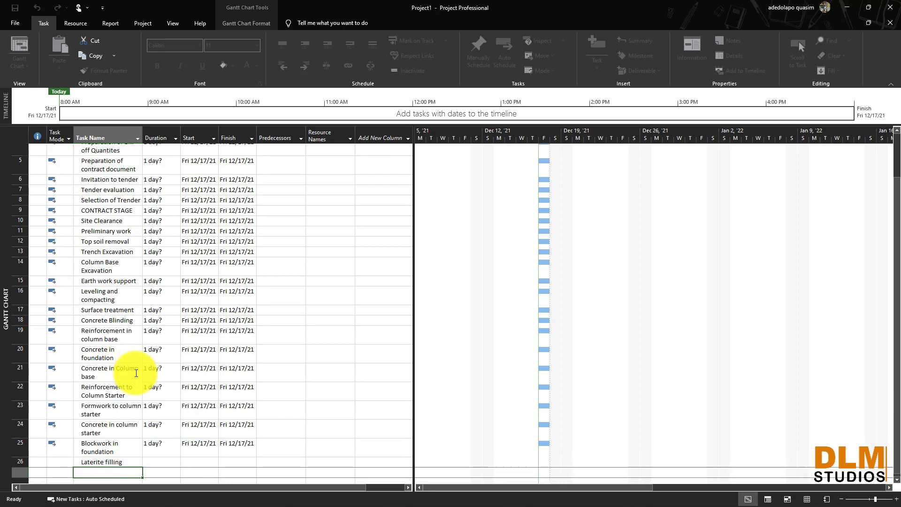
- Add the tasks "Hardcore filling" and "DPM" below Laterite filling
type("ard")
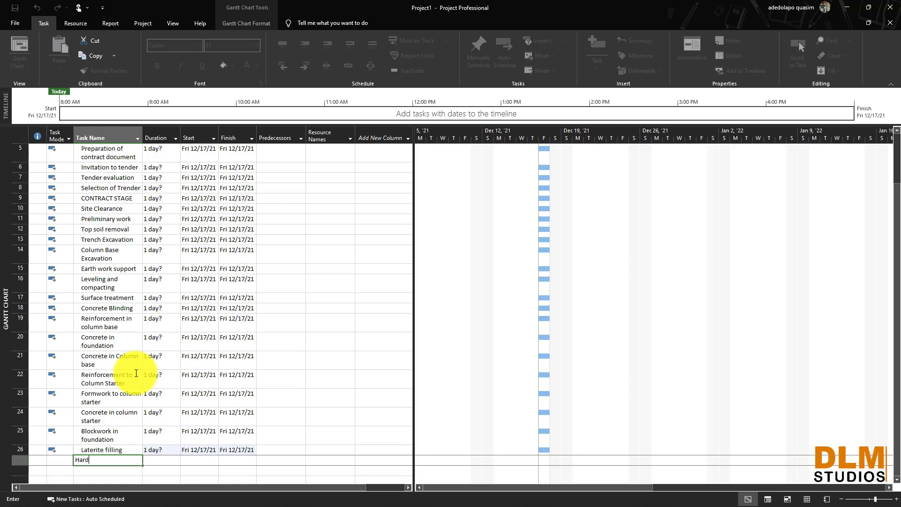
type("core filling")
key("Return")
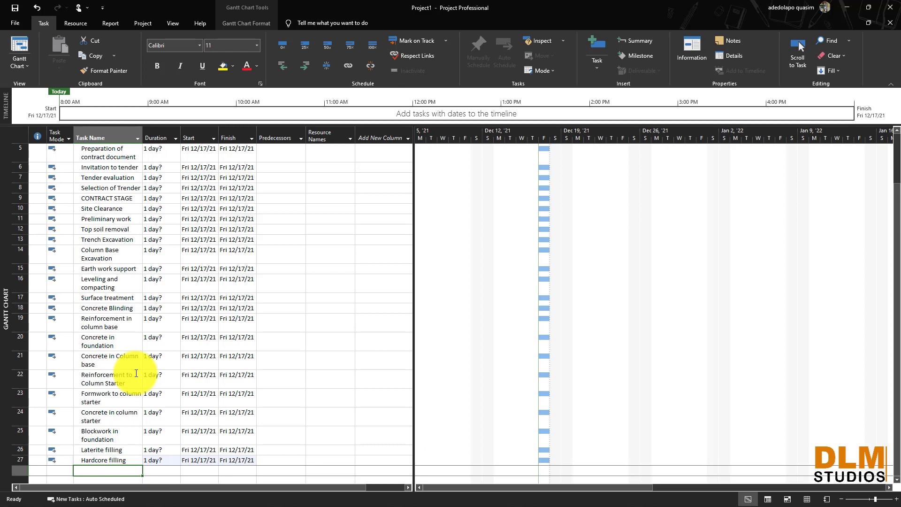
type("D")
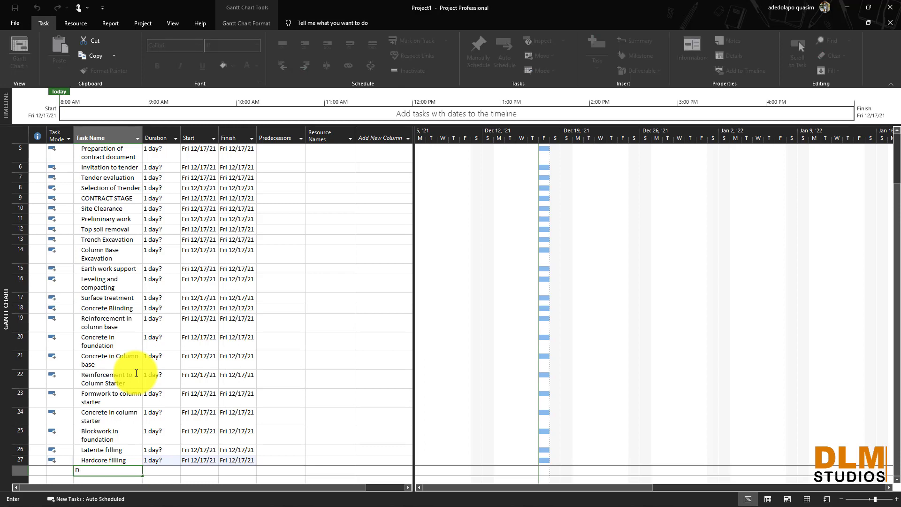
type("PM")
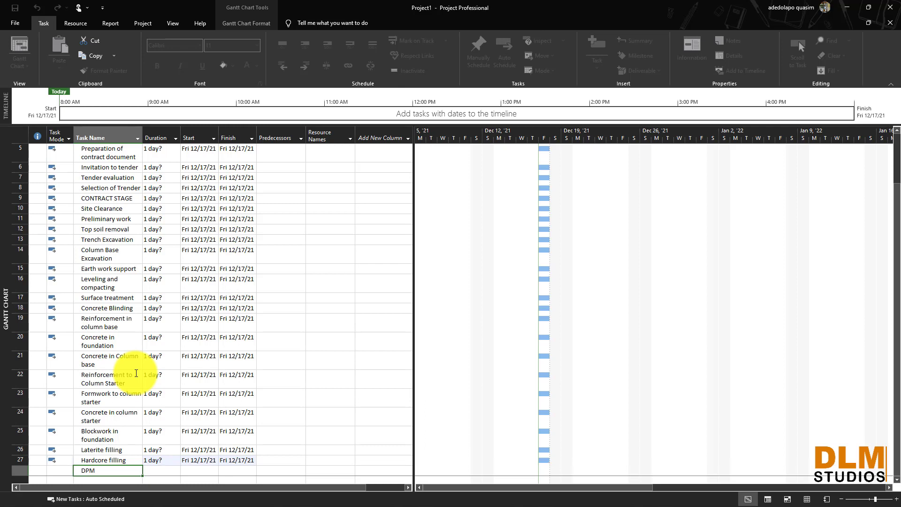
key("Return")
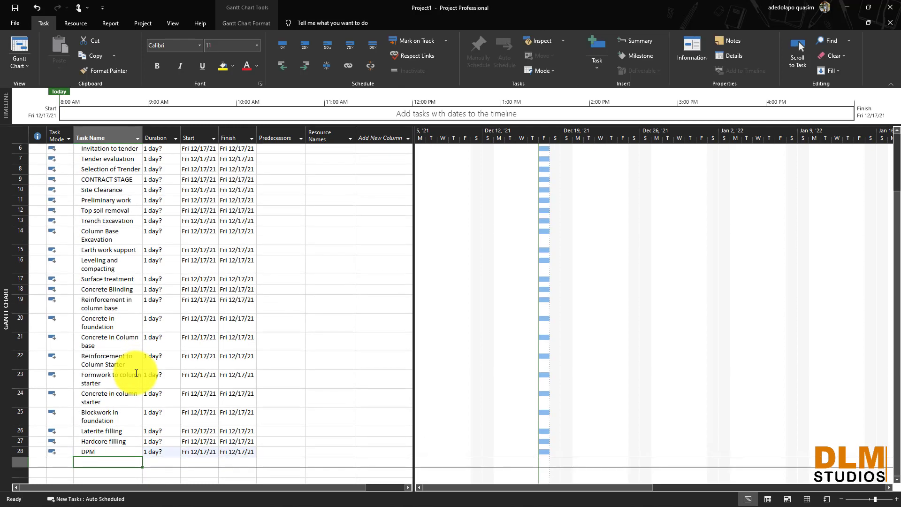
- Add the tasks "BRC Mesh" and "Blinding for Oversite Concrete" below DPM
type("B")
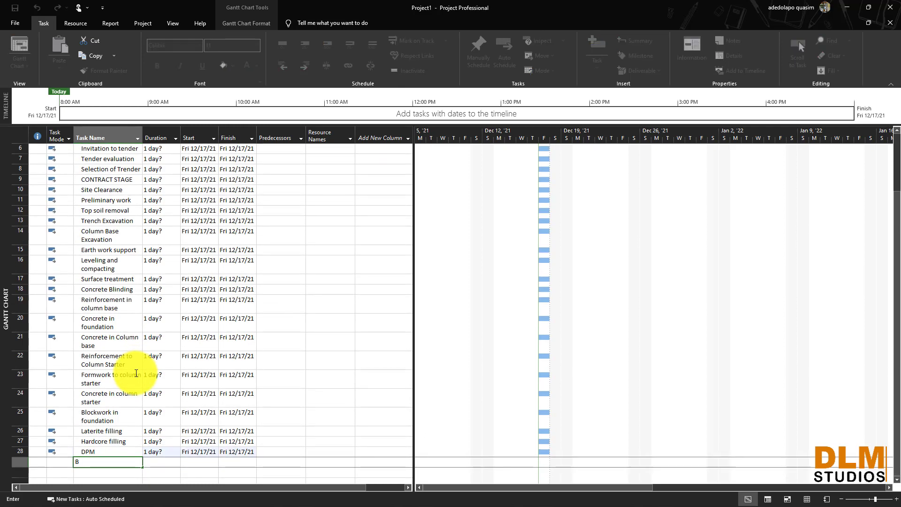
type("RC Mesh")
key("Return")
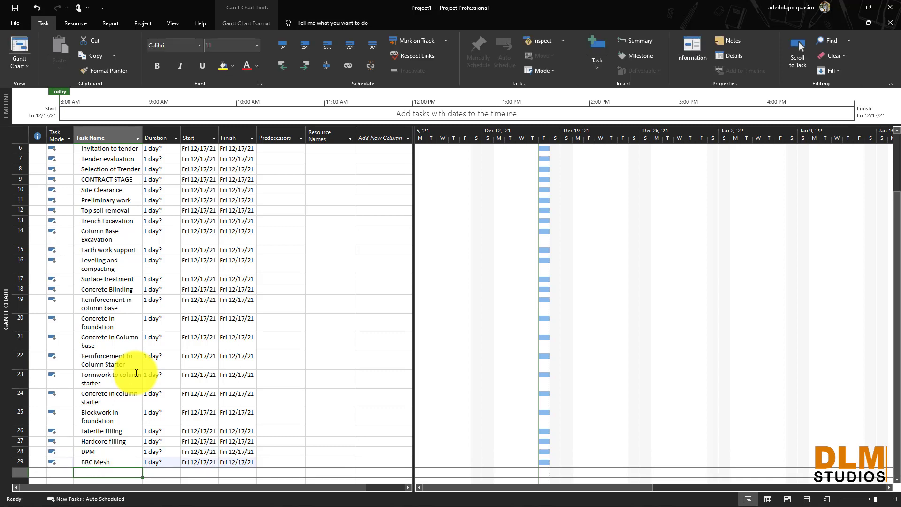
type("Blinding for Overs")
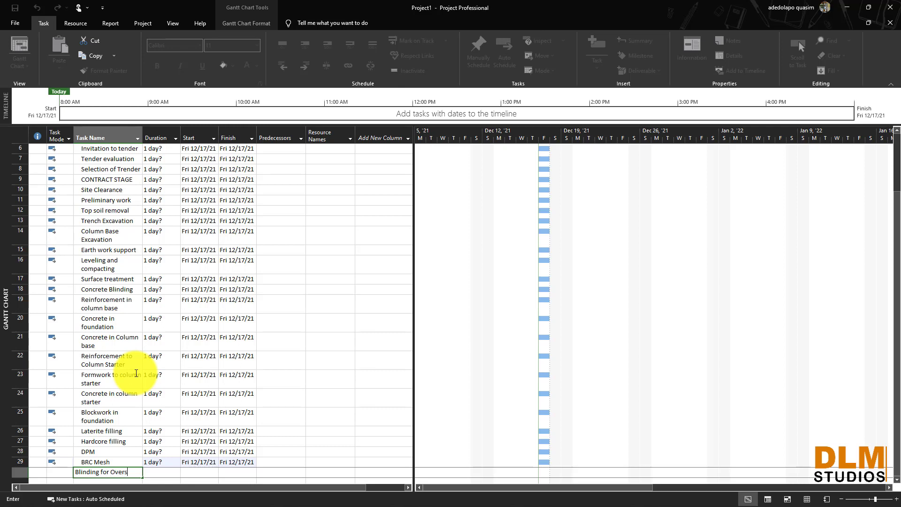
type("ite Concrete")
key("Return")
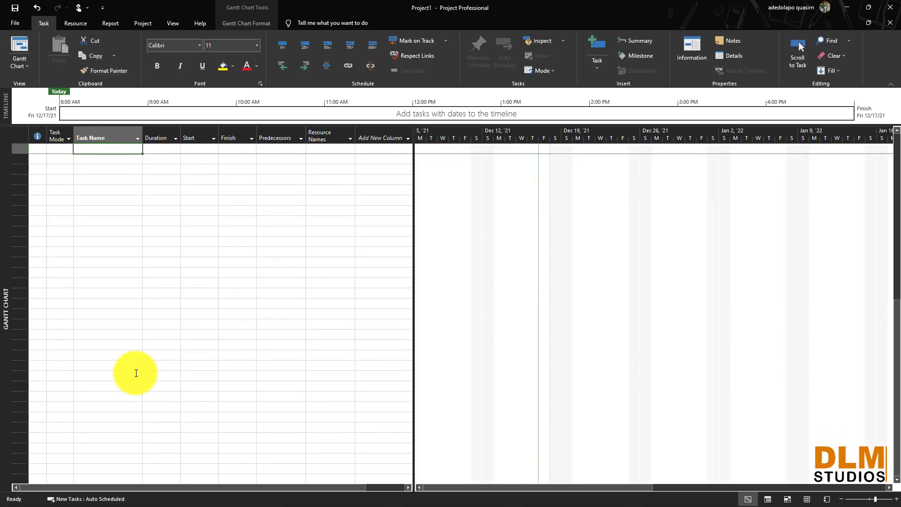
- Add the tasks "Formwork to edges of Oversite concrete" and "Oversite concrete" below Blinding for Oversite Concrete
type("For")
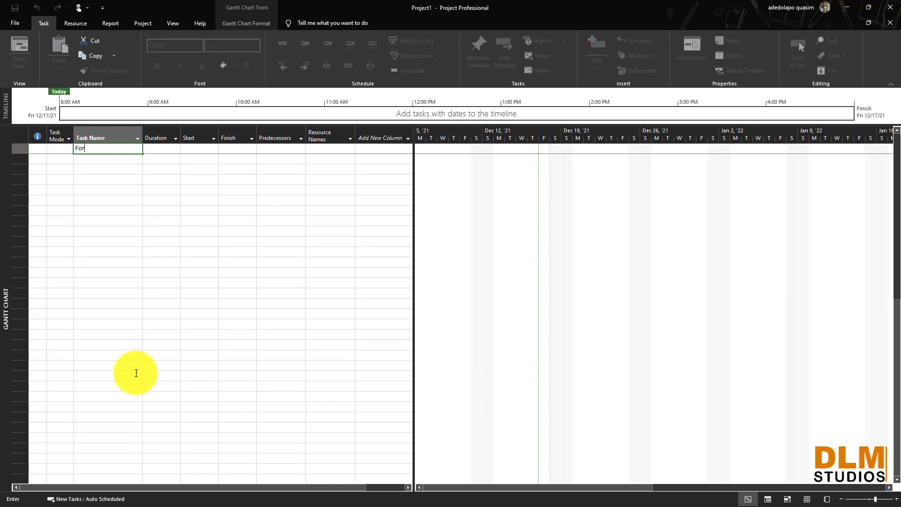
type("mwo")
key("Return")
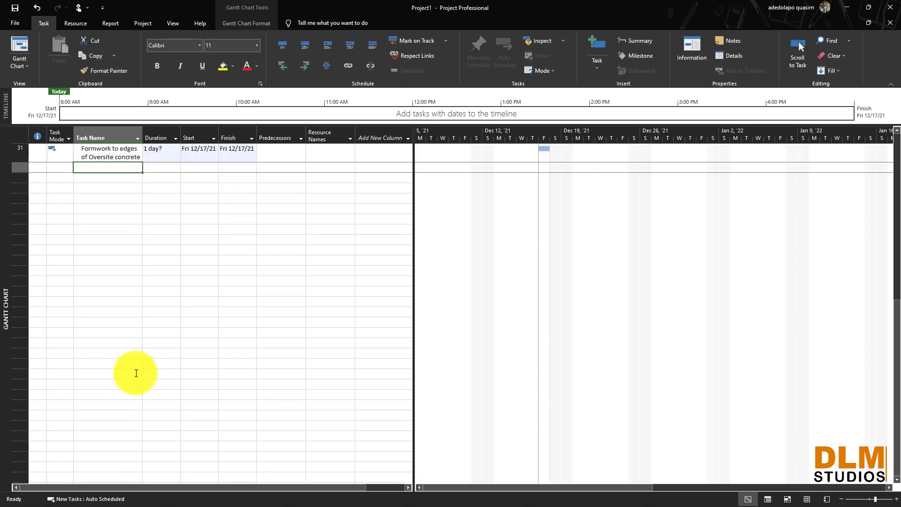
type("Ov")
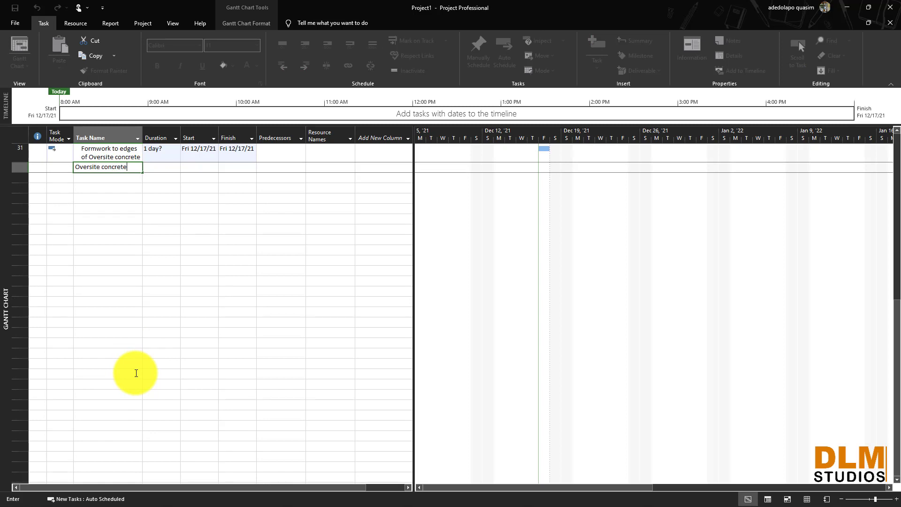
type("ersite concrete")
key("Return")
- Add a "SUPERSTRUCTURE" heading task below Oversite concrete, followed by the task "Reinforcment to ground floor columns"
type("SUPERSTRUCTURE")
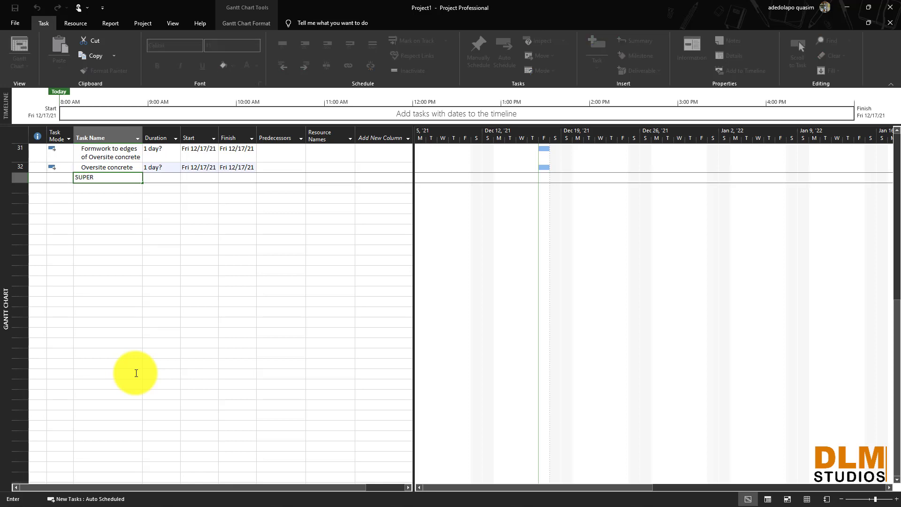
key("Return")
type("Reinforcment to groun")
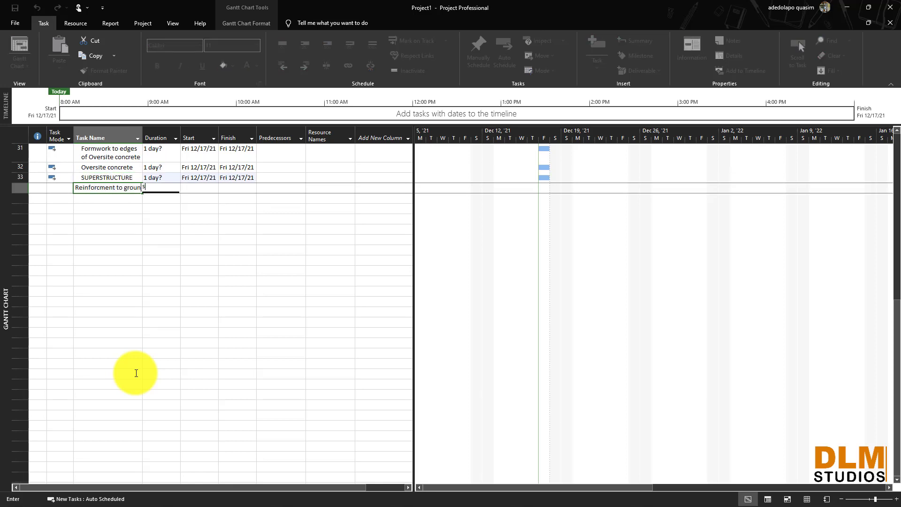
type("d floor columns")
key("Return")
- Add the tasks "Blockwork", "Lintel" and "Formwork to Groundfloor column" below the ground floor column reinforcement task
type("Blockwork")
key("Return")
type("Lintel")
key("Return")
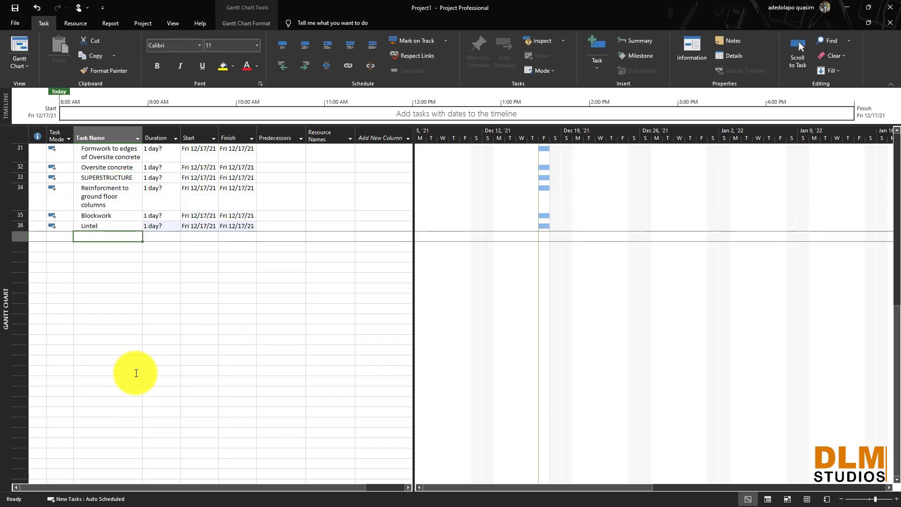
type("Formwork to Groundfloor column")
key("Return")
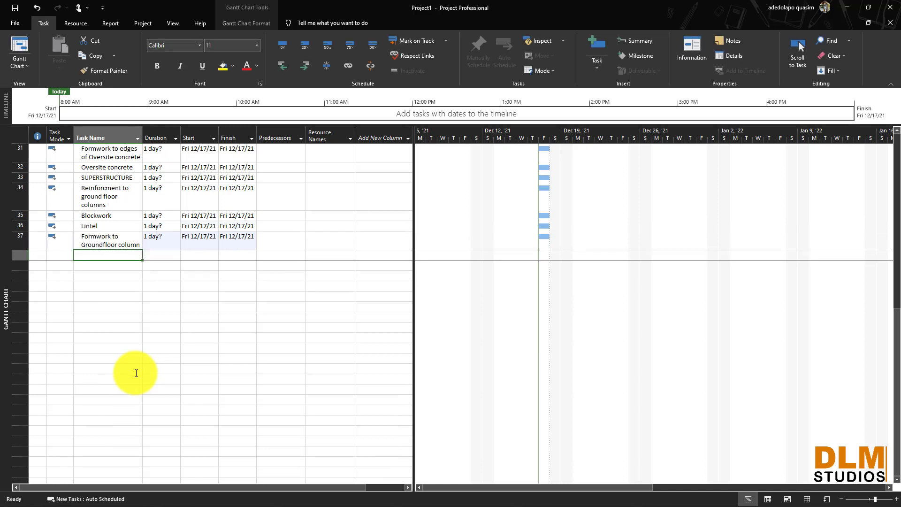
- Add the tasks "Roof member", "Roof Covering" and "Plastering" below Formwork to Groundfloor column
type("Roof member")
key("Return")
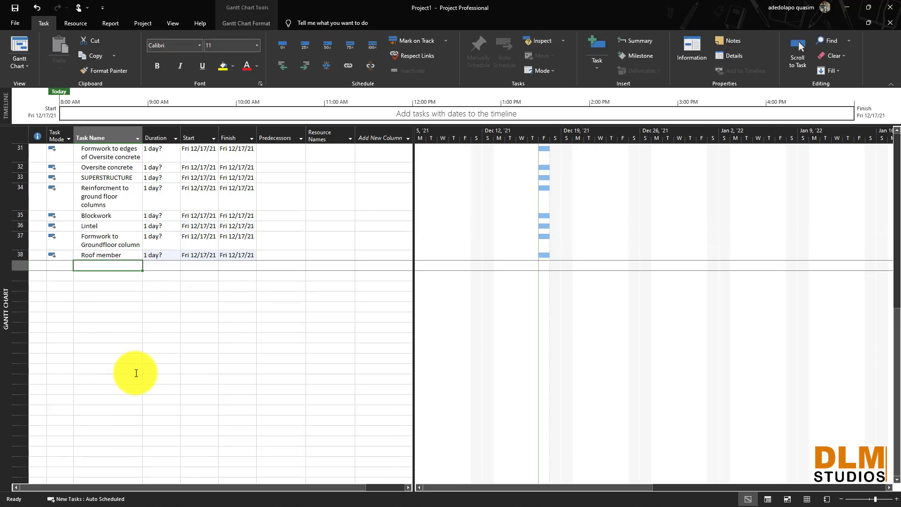
type("Roof Covering")
key("Return")
type("Plastering")
key("Return")
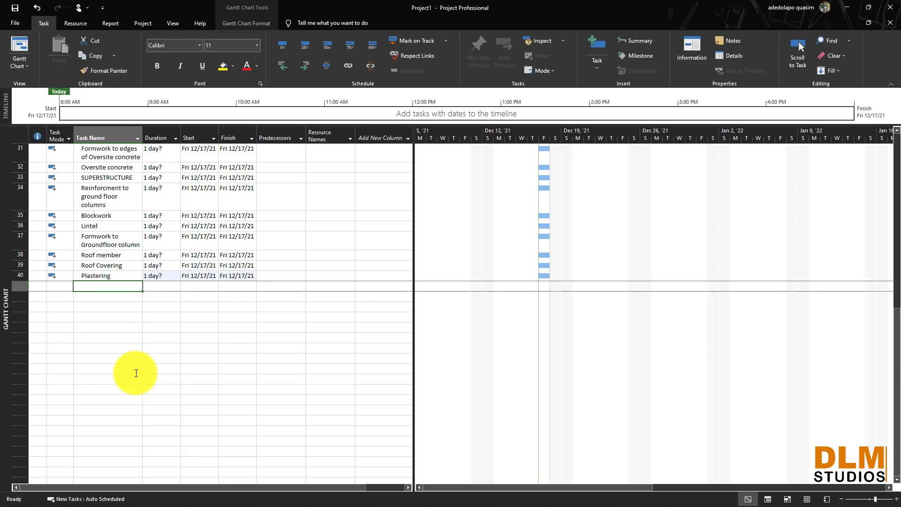
- Add the tasks "Floor finish", "Ceiling Finish", "Wall Painting" and "Floor tiles" below Plastering
type("Floor finish")
key("Return")
type("Ceiling Finish")
key("Return")
type("Wall Painting")
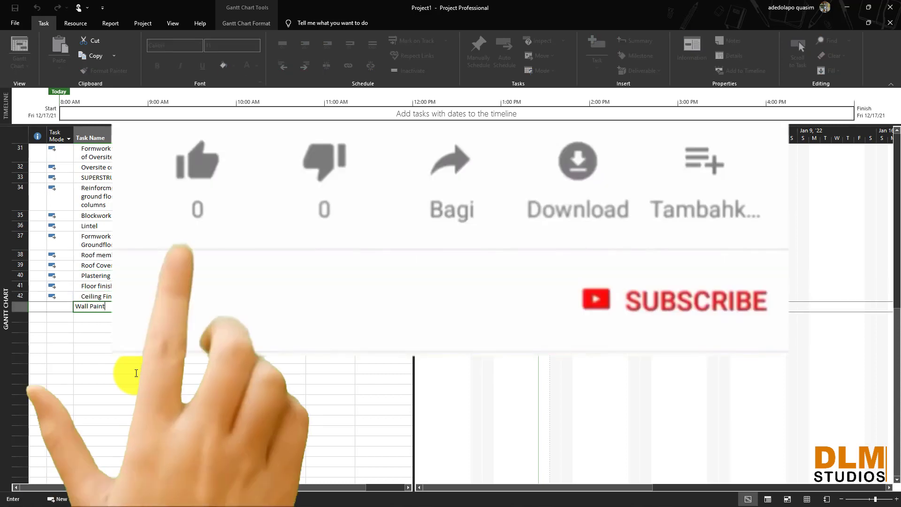
key("Return")
type("Floor tiles")
key("Return")
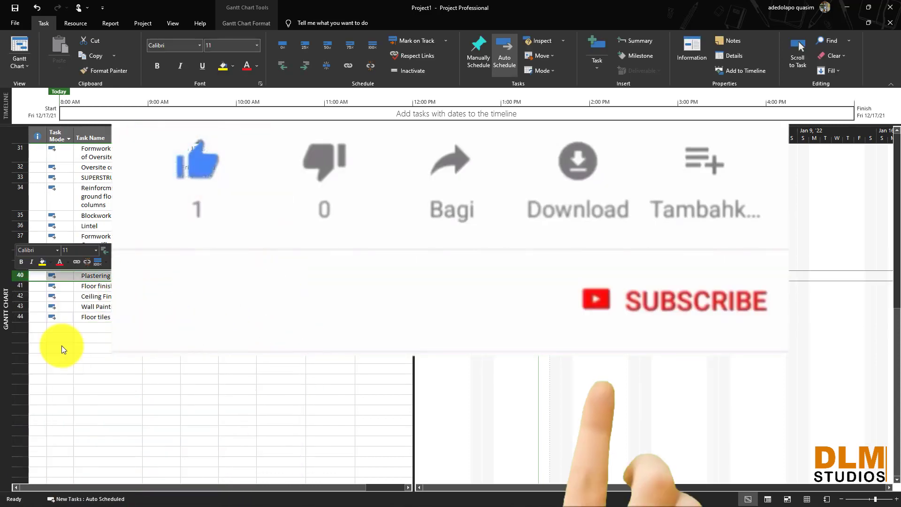
- Insert a task named "Installation of windows and doors" between Roof Covering and Plastering
left_click(95, 276)
key("Insert")
type("Installation")
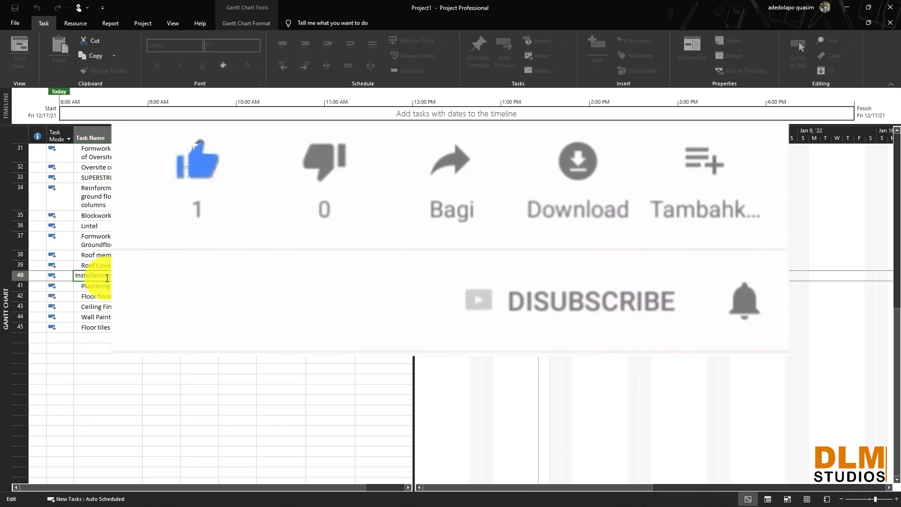
type(" of windows and doors")
key("Return")
- Add the tasks "Making good of snags" and "Handing over" below Floor tiles
scroll(96, 308, "up", 10)
left_click_drag(19, 176, 31, 413)
left_click(103, 425)
type("Making good of snags")
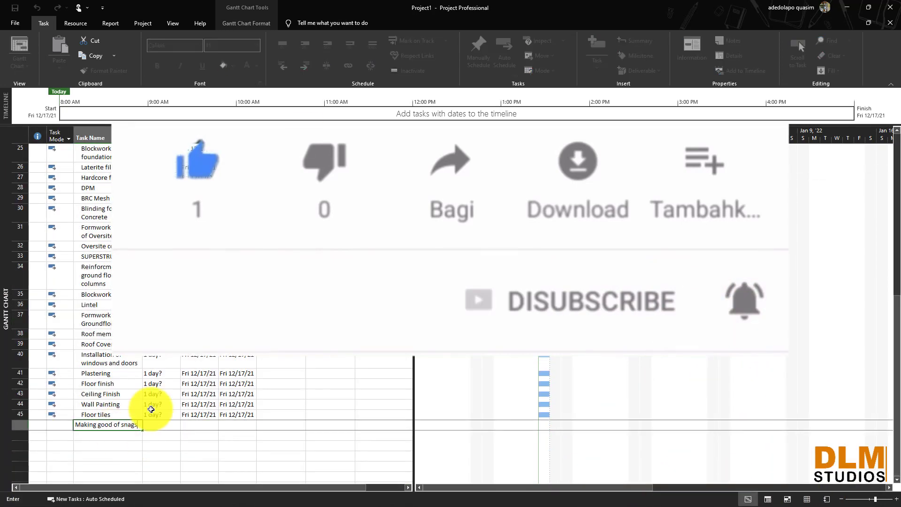
key("Return")
type("Handing over")
- Indent all tasks from PRE CONTRACT to Handing over so they become subtasks of PROPOSED RESIDENTIAL BUILDING
left_click_drag(11, 439, 6, 165)
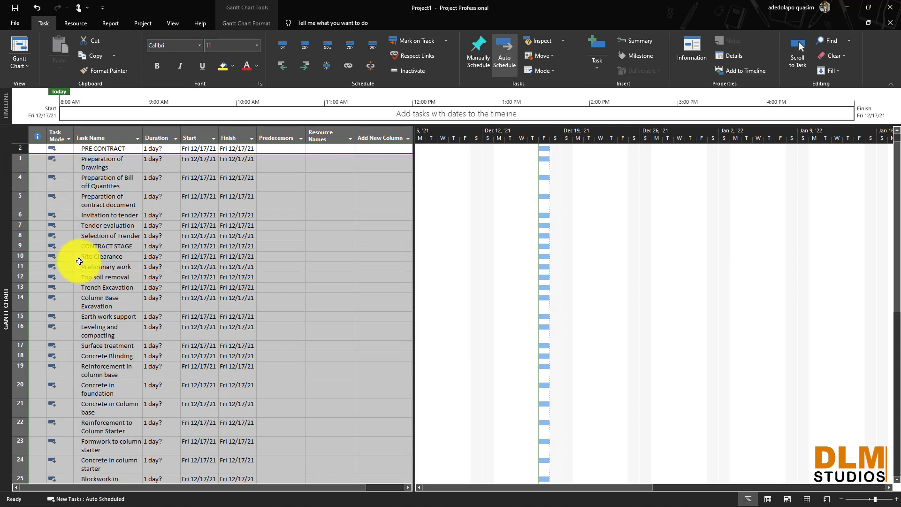
scroll(108, 284, "up", 1)
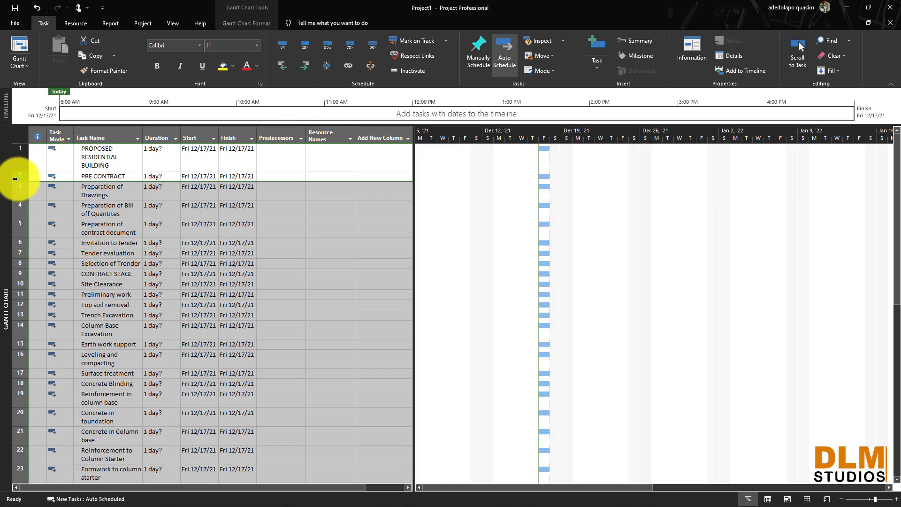
left_click_drag(14, 177, 16, 383)
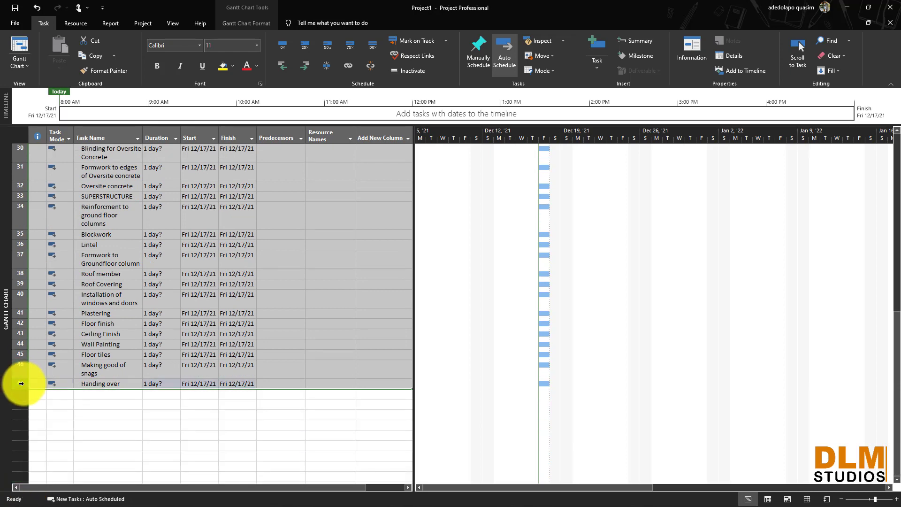
left_click(305, 66)
scroll(185, 215, "up", 1)
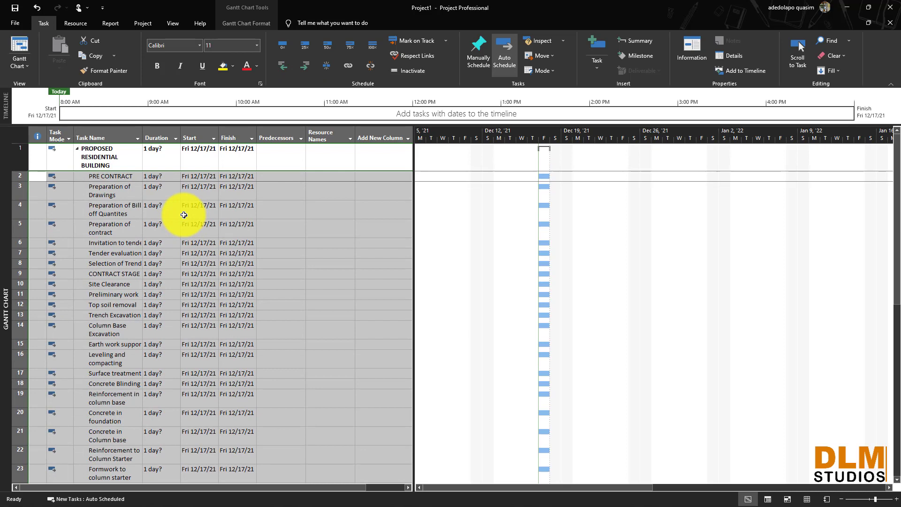
- Indent the tasks from Preparation of Drawings to Selection of Trender as subtasks of PRE CONTRACT
left_click(147, 200)
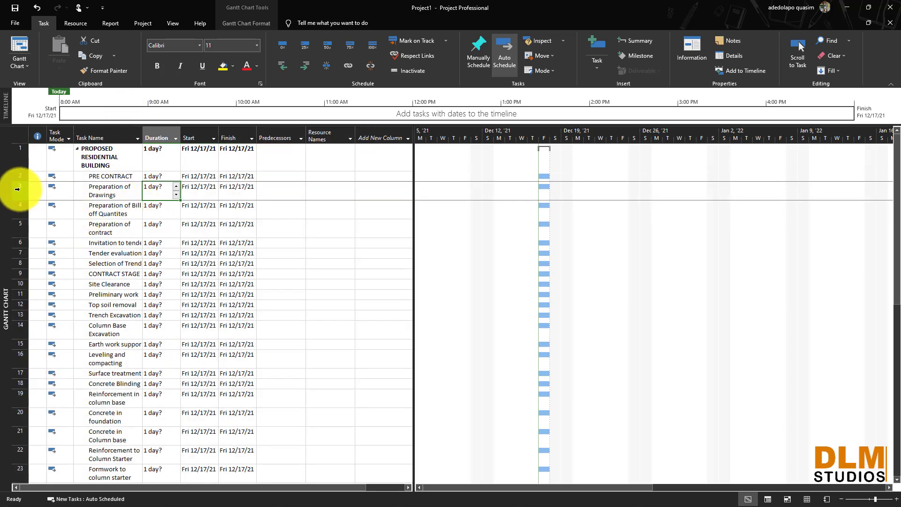
left_click_drag(18, 189, 16, 262)
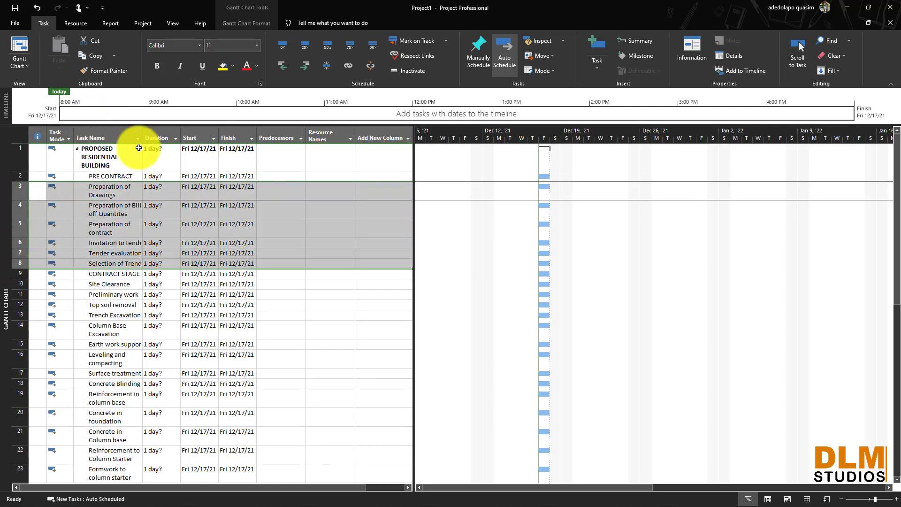
left_click(306, 67)
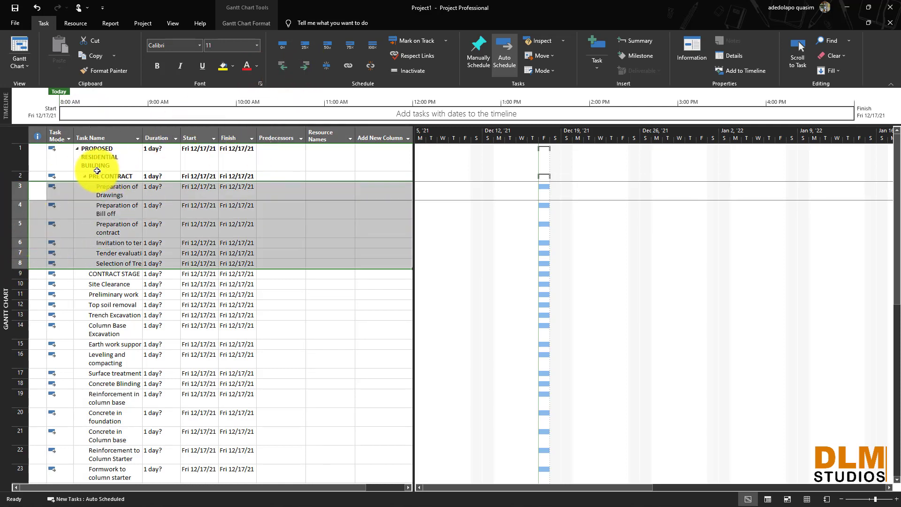
left_click(85, 176)
left_click(84, 177)
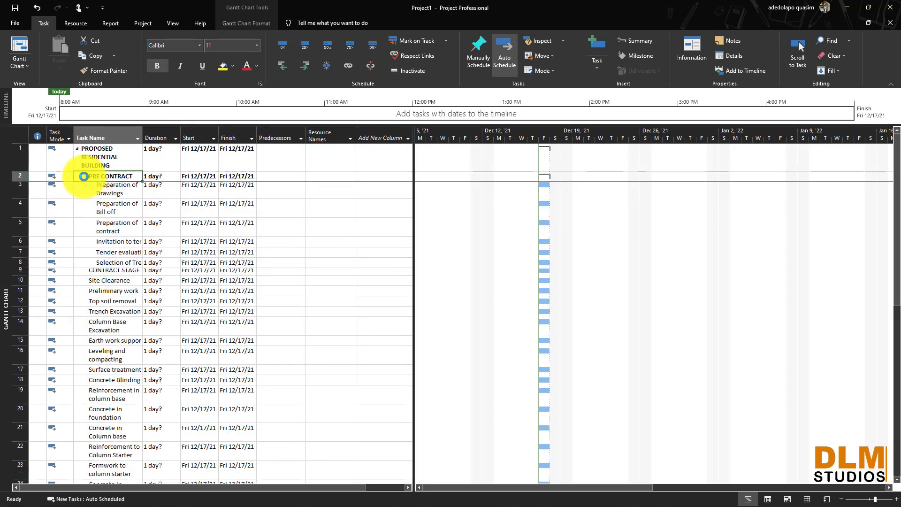
scroll(66, 312, "down", 2)
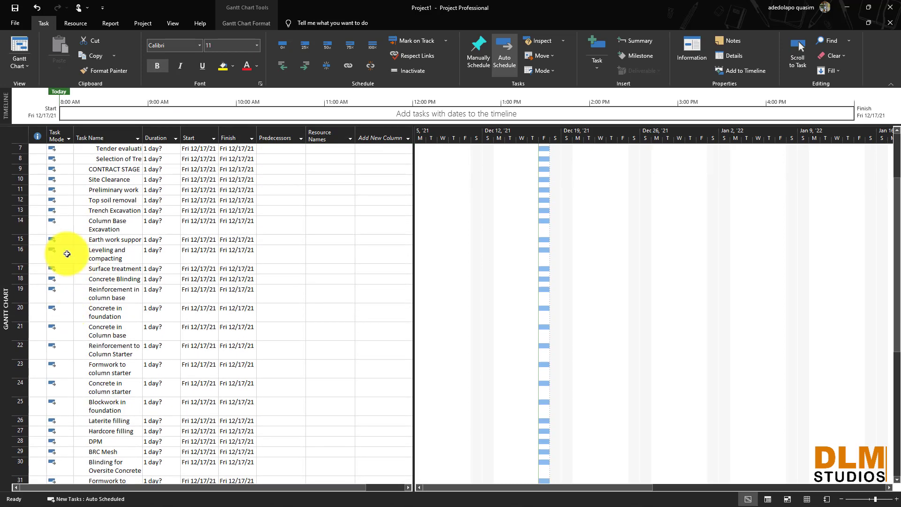
left_click_drag(20, 179, 35, 461)
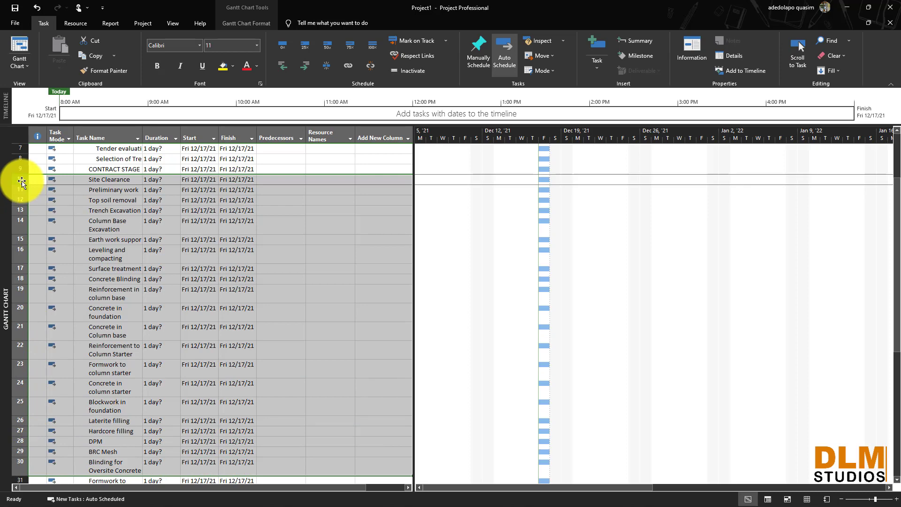
left_click(77, 222)
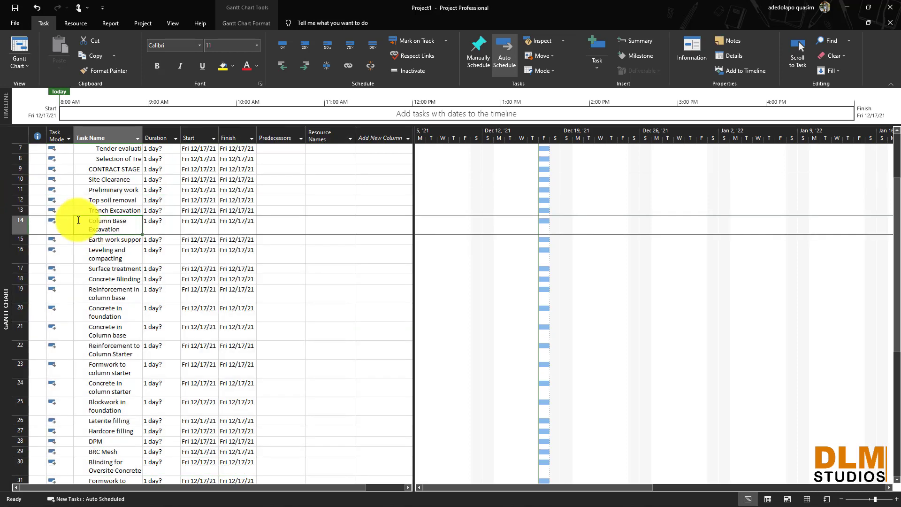
- Insert a task named "SUBSTRUCTURE" between CONTRACT STAGE and Site Clearance
right_click(16, 178)
left_click(55, 244)
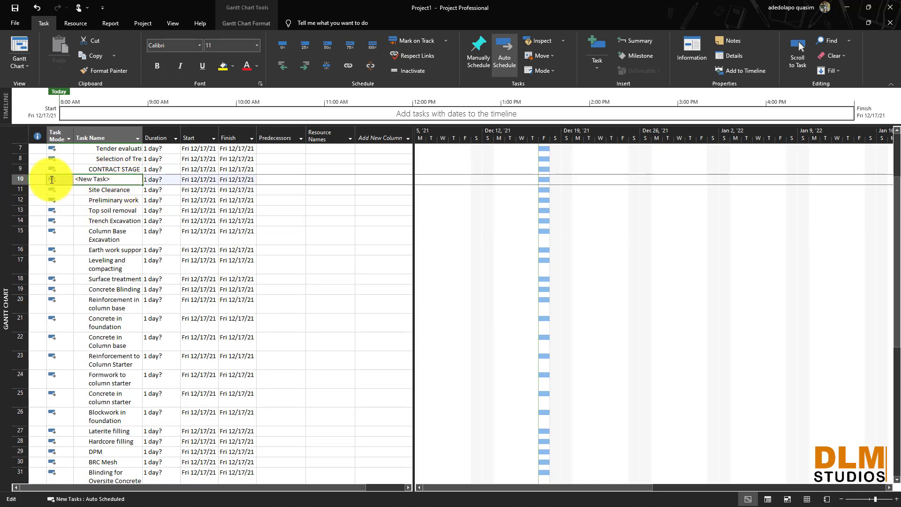
left_click_drag(125, 179, 77, 178)
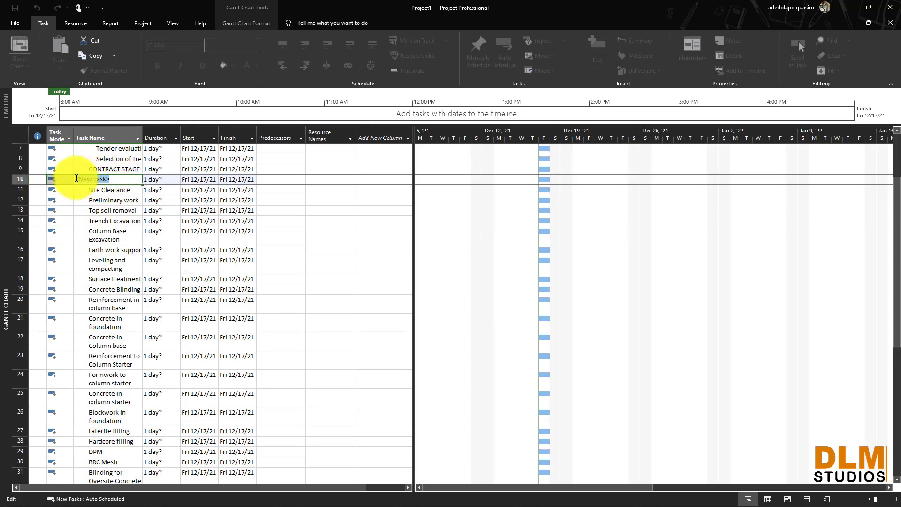
key("BackSpace")
type("SUBSTRUCTUTE")
key("BackSpace")
key("BackSpace")
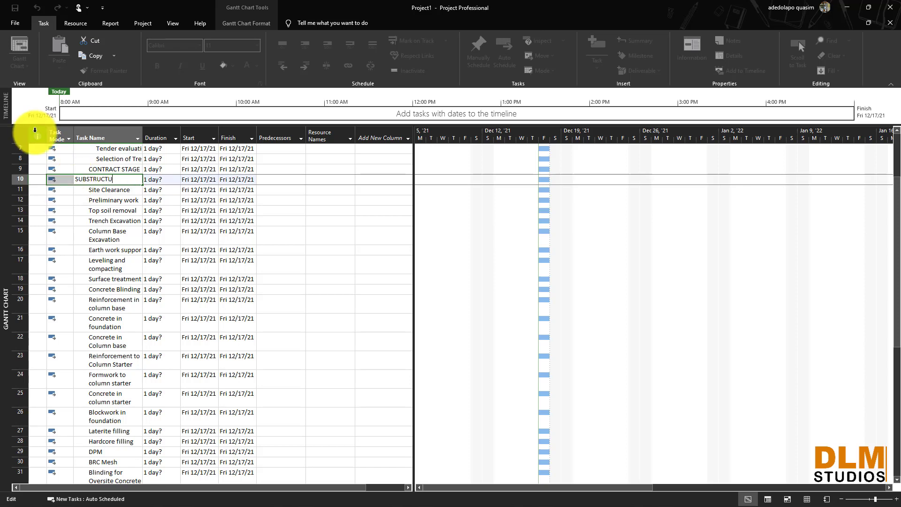
type("RE")
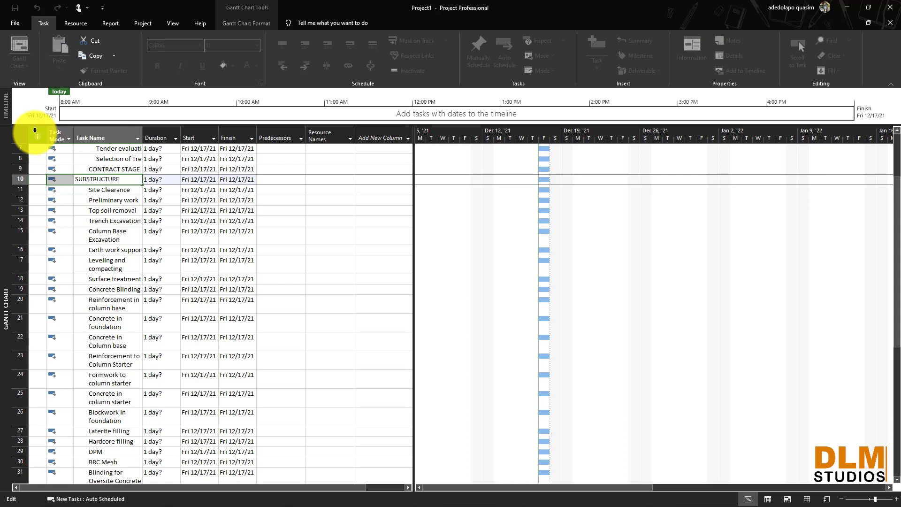
left_click(149, 237)
- Indent the tasks from SUBSTRUCTURE to Handing over as subtasks of CONTRACT STAGE
left_click_drag(17, 180, 36, 458)
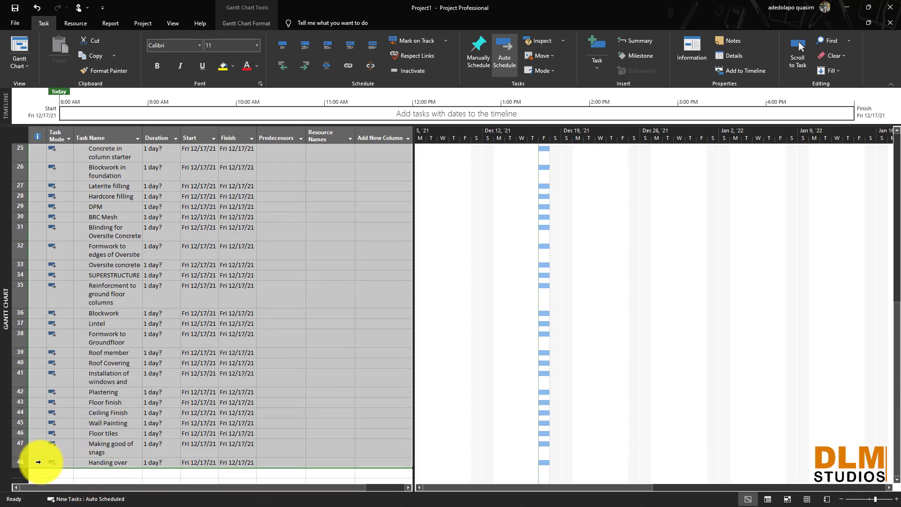
left_click(310, 69)
scroll(97, 288, "up", 3)
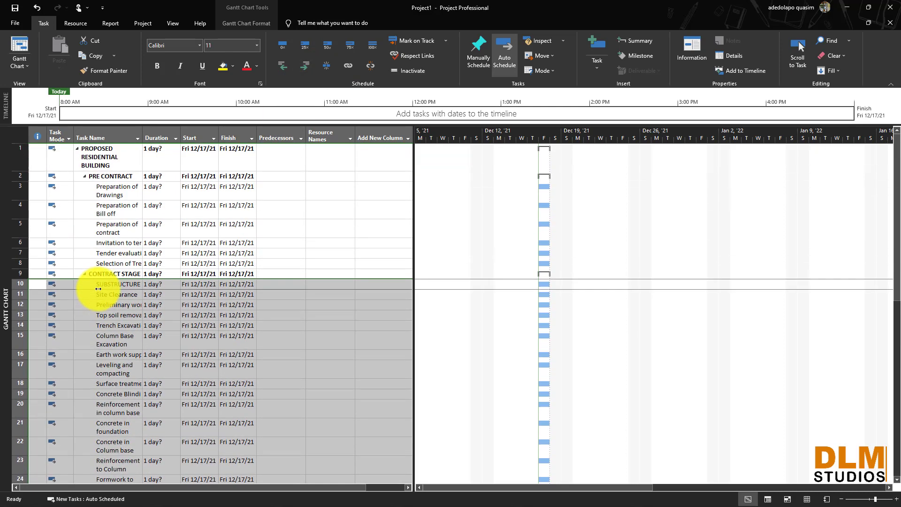
scroll(97, 283, "down", 2)
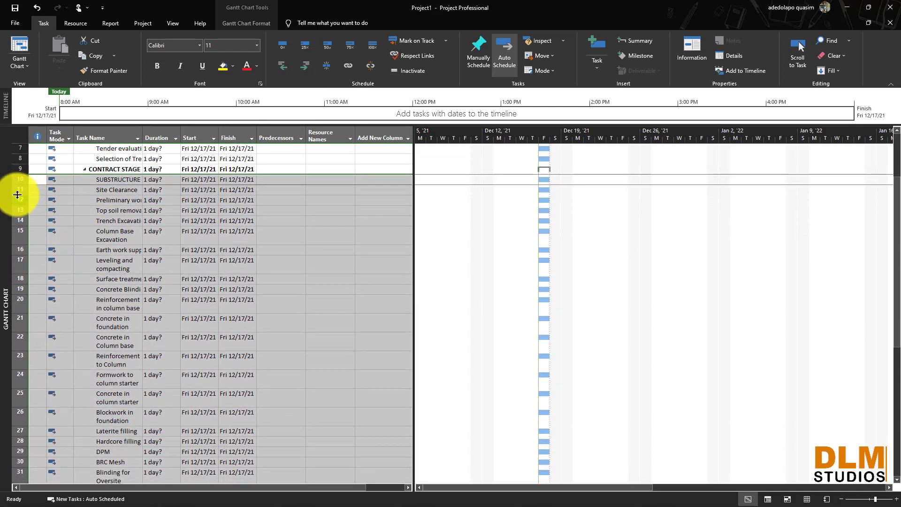
- Indent the tasks from Site Clearance to Oversite concrete as subtasks of SUBSTRUCTURE
left_click(195, 210)
left_click_drag(17, 190, 55, 436)
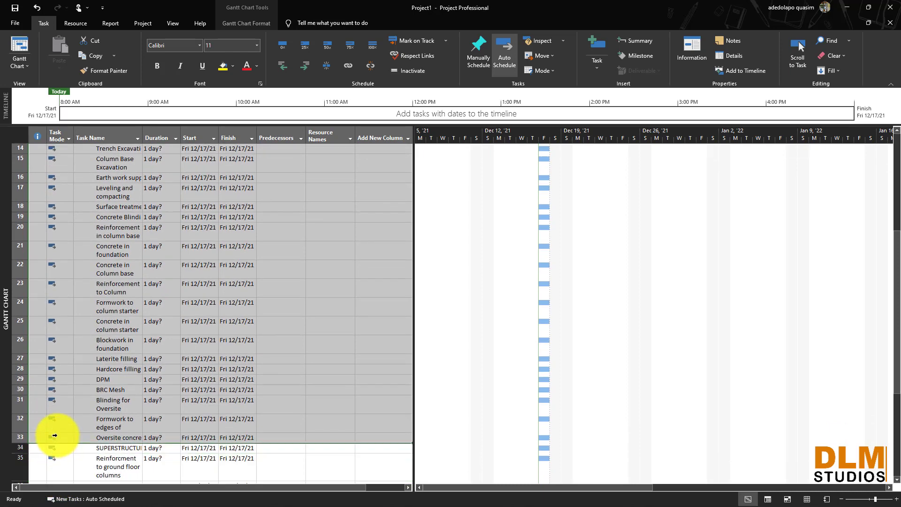
left_click(311, 69)
scroll(262, 176, "up", 5)
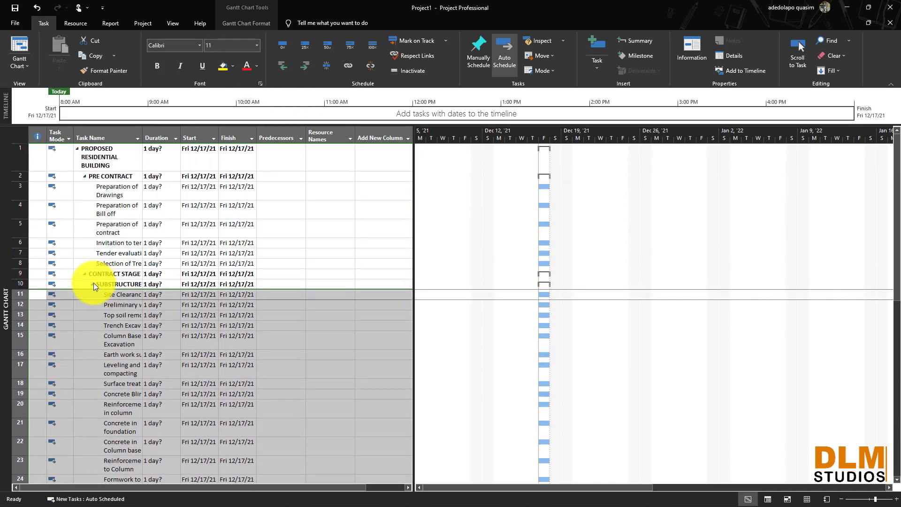
- Indent the tasks from Reinforcment to ground floor columns to Handing over as subtasks of SUPERSTRUCTURE
scroll(94, 285, "down", 9)
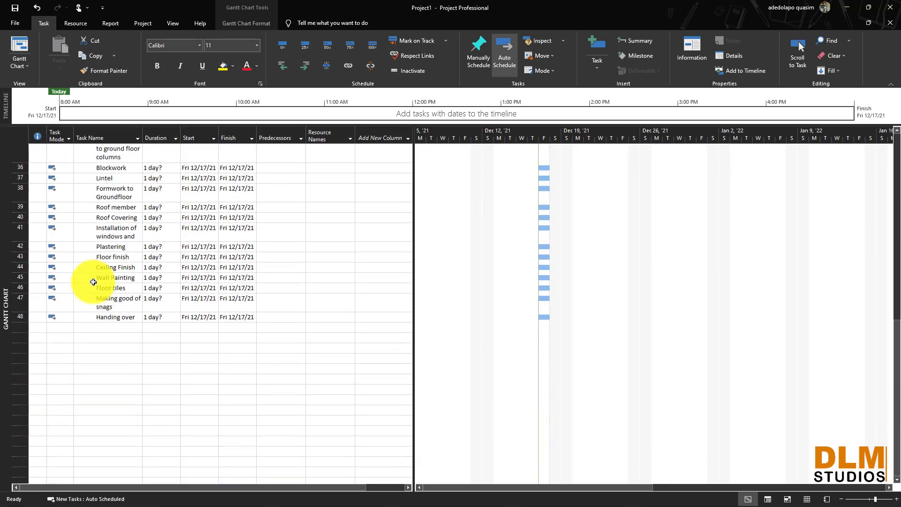
left_click_drag(20, 241, 59, 415)
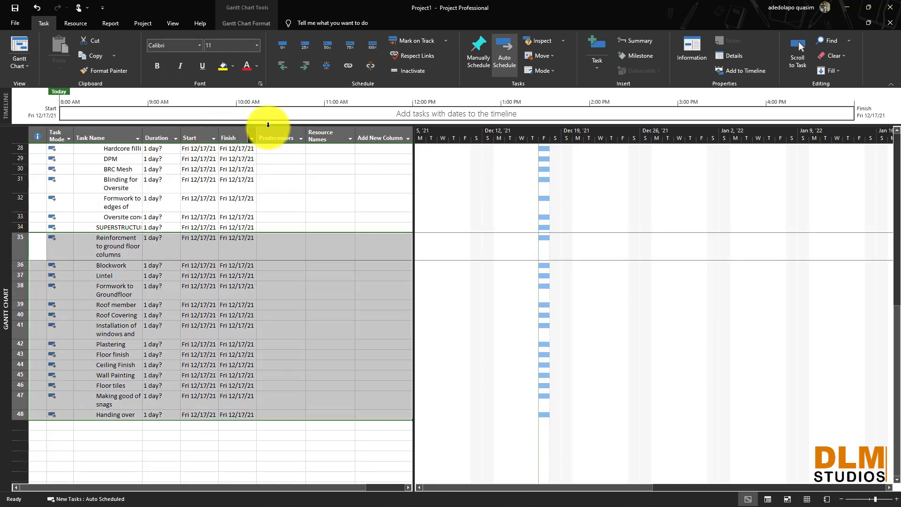
left_click(303, 61)
left_click(190, 322)
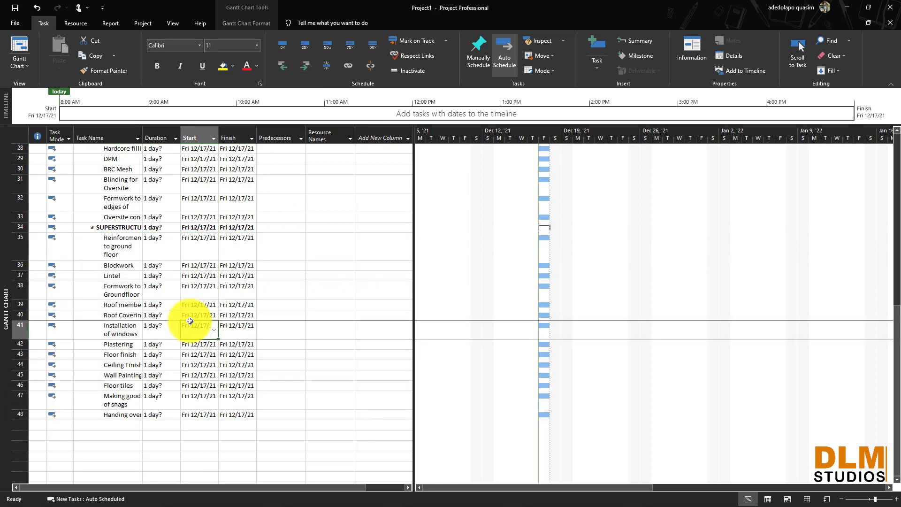
- Collapse the PRE CONTRACT and CONTRACT STAGE summary tasks to check the top-level outline
scroll(190, 321, "up", 1)
scroll(191, 320, "up", 10)
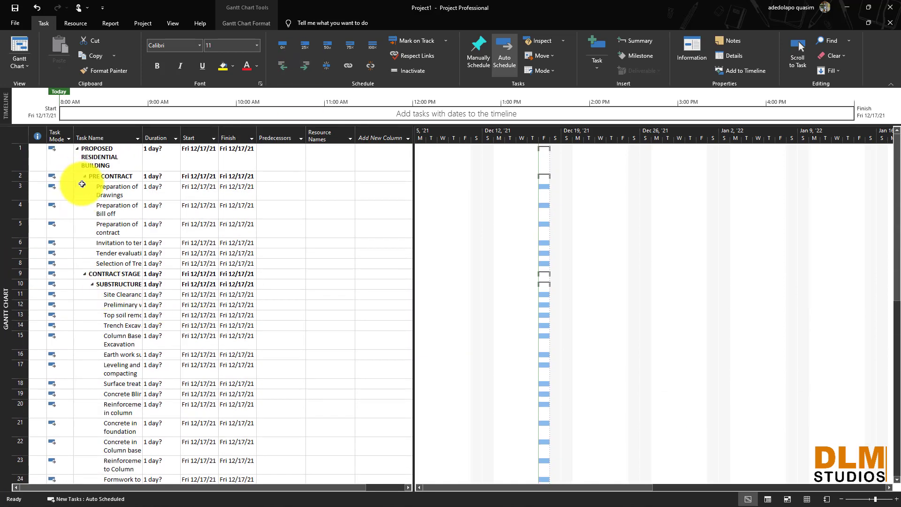
left_click(84, 176)
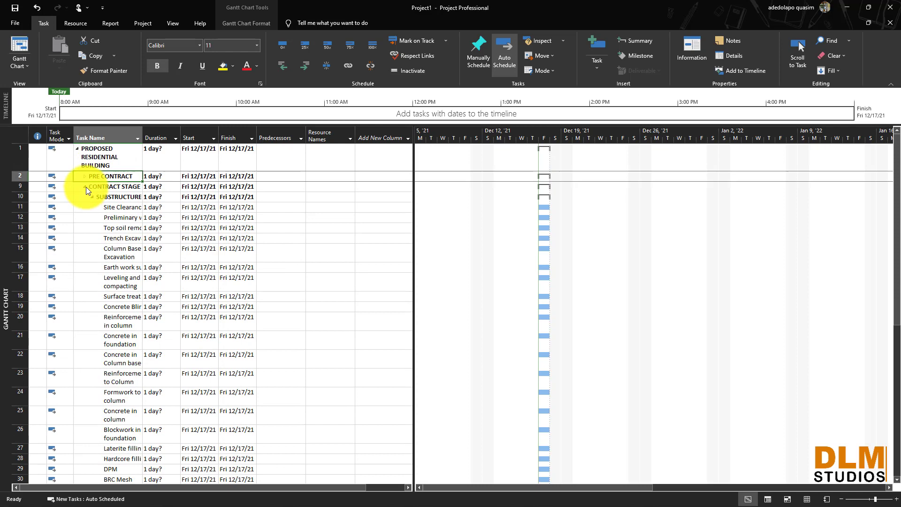
left_click(85, 186)
left_click(125, 228)
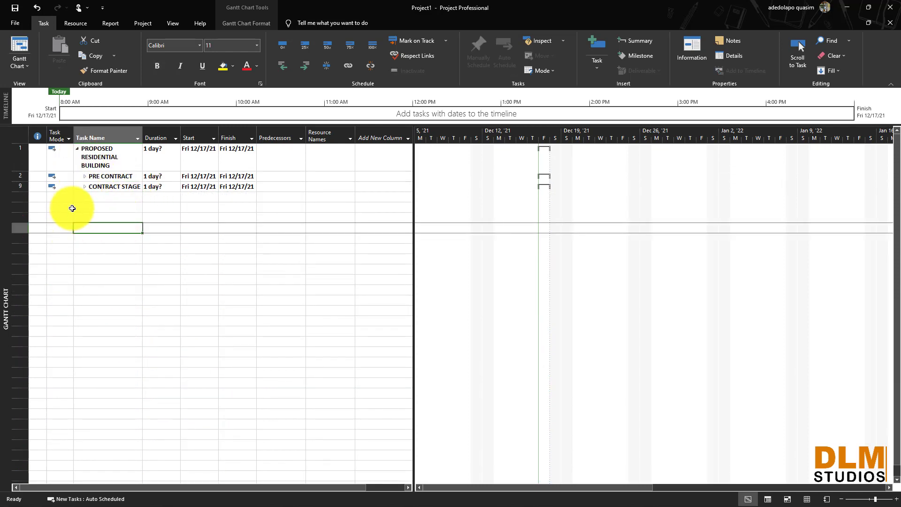
- Expand CONTRACT STAGE and collapse SUBSTRUCTURE and SUPERSTRUCTURE to review the summary levels of the outline
left_click(84, 188)
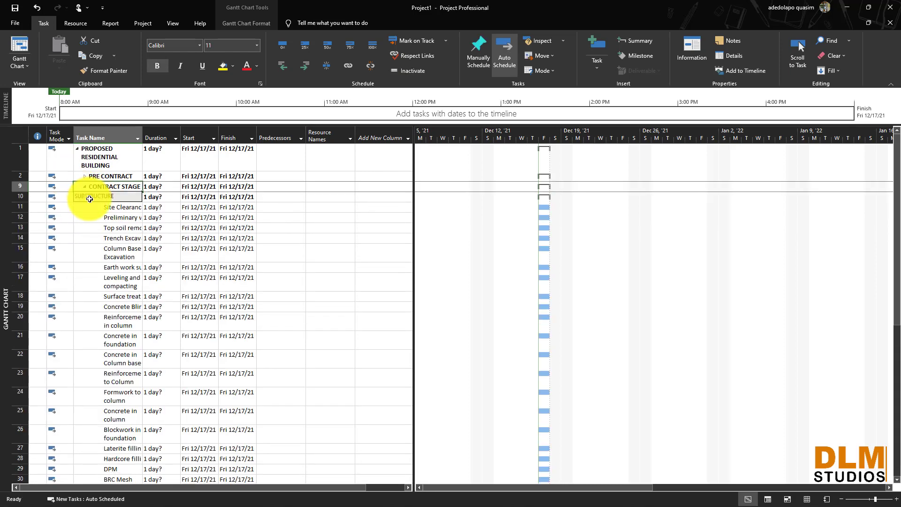
left_click(93, 197)
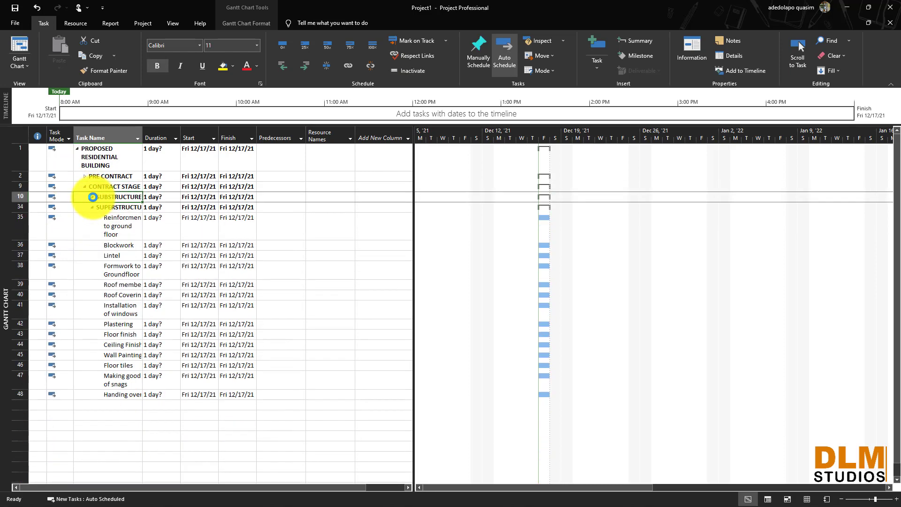
left_click(92, 207)
left_click(93, 207)
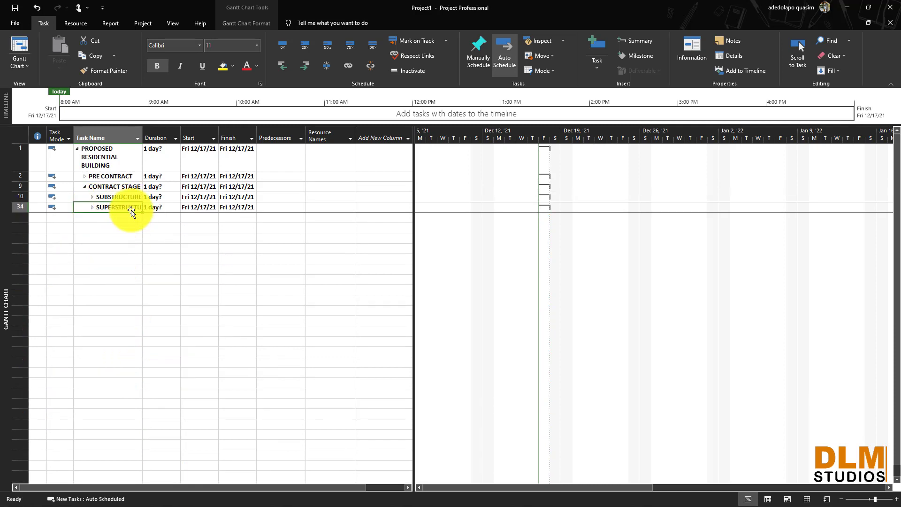
left_click(85, 176)
left_click(85, 177)
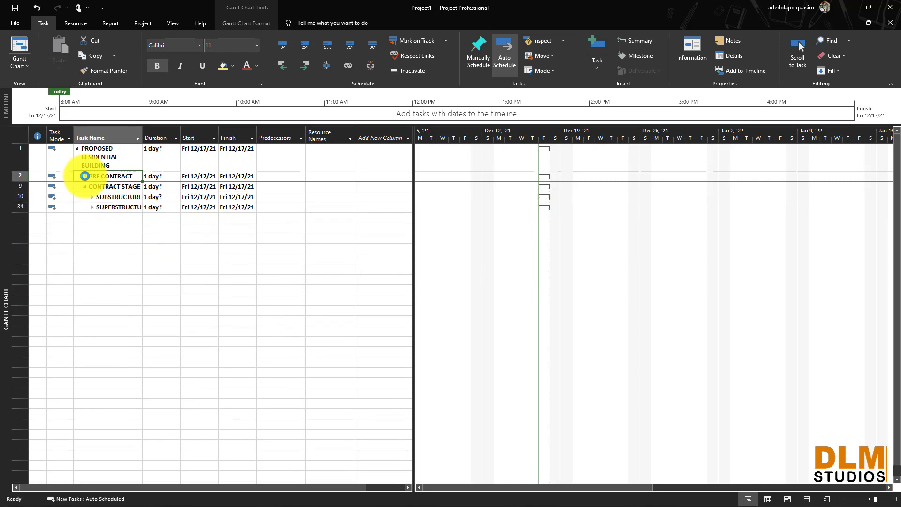
- Expand SUBSTRUCTURE and SUPERSTRUCTURE to show their subtasks again
left_click(92, 198)
left_click(93, 198)
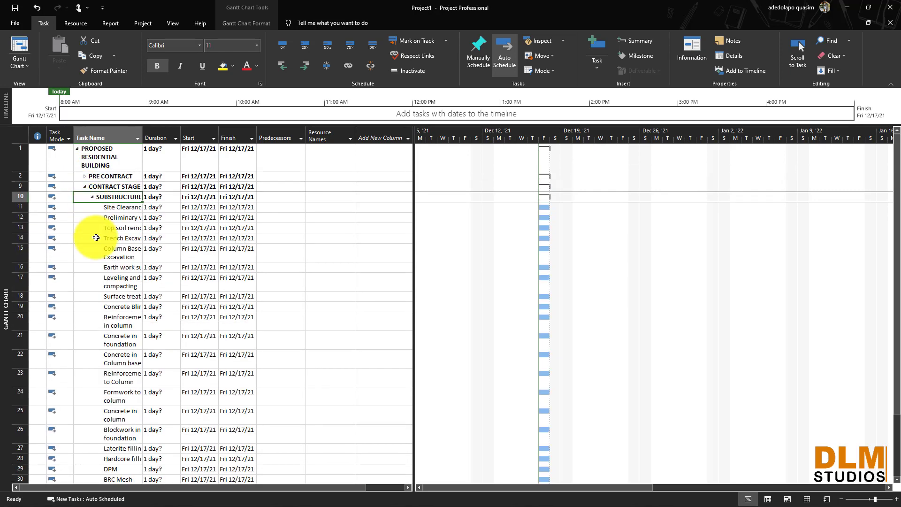
scroll(95, 238, "down", 9)
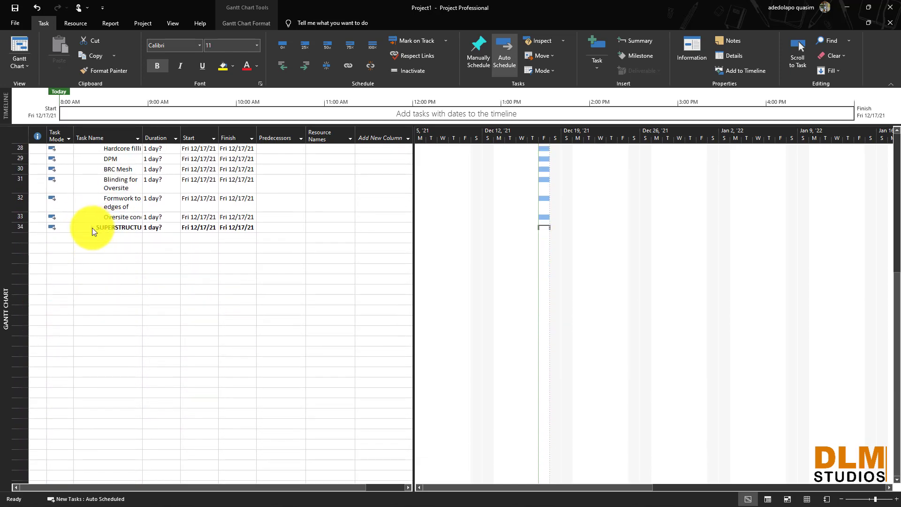
left_click(93, 227)
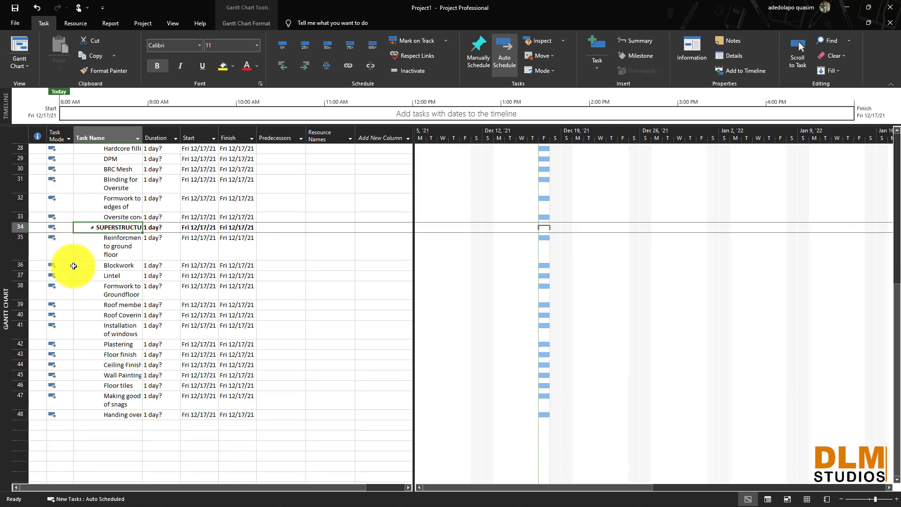
scroll(73, 265, "up", 9)
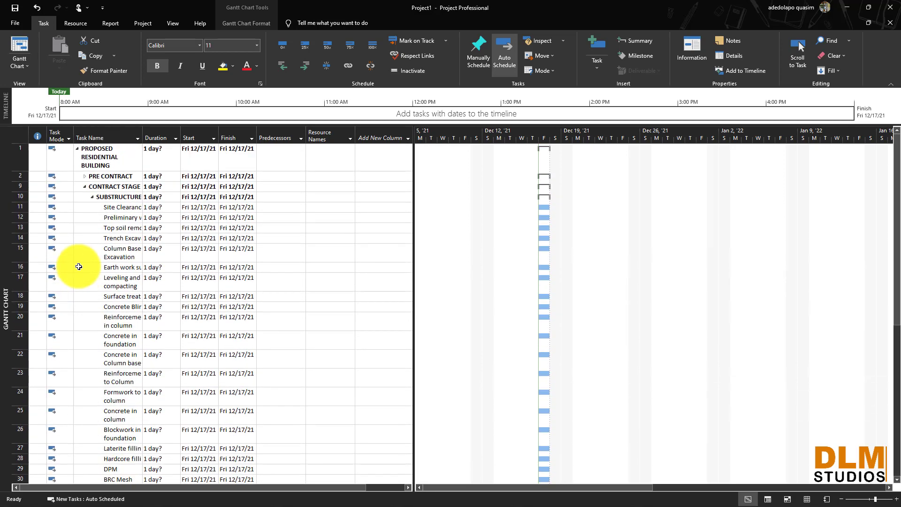
- Widen the Task Name column to fit its longest task name
double_click(143, 134)
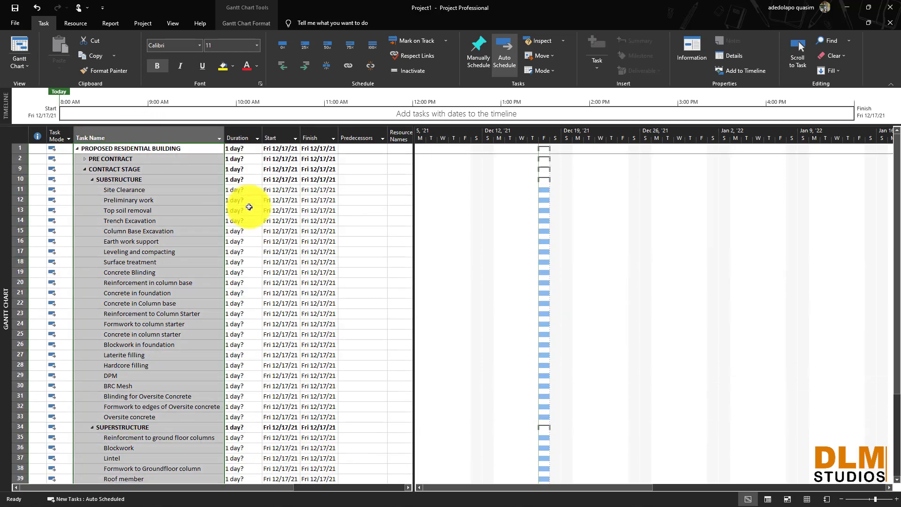
left_click(246, 210)
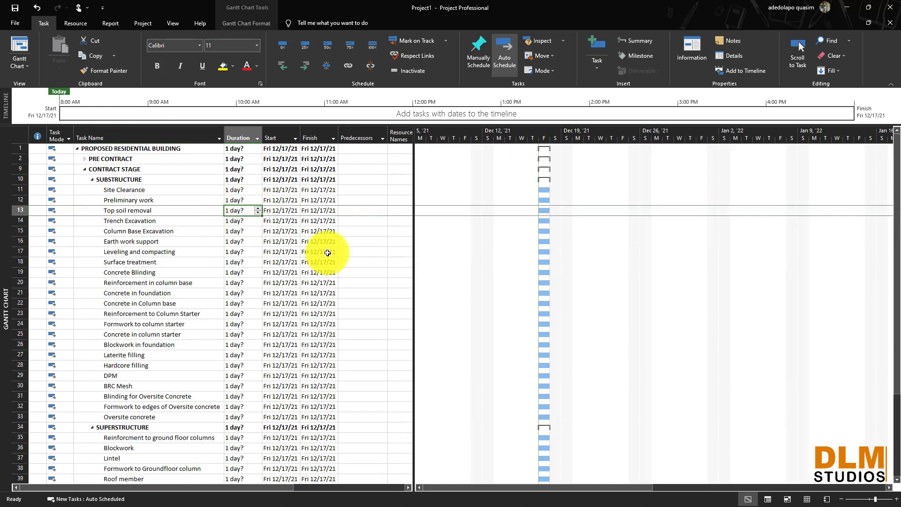
left_click(383, 221)
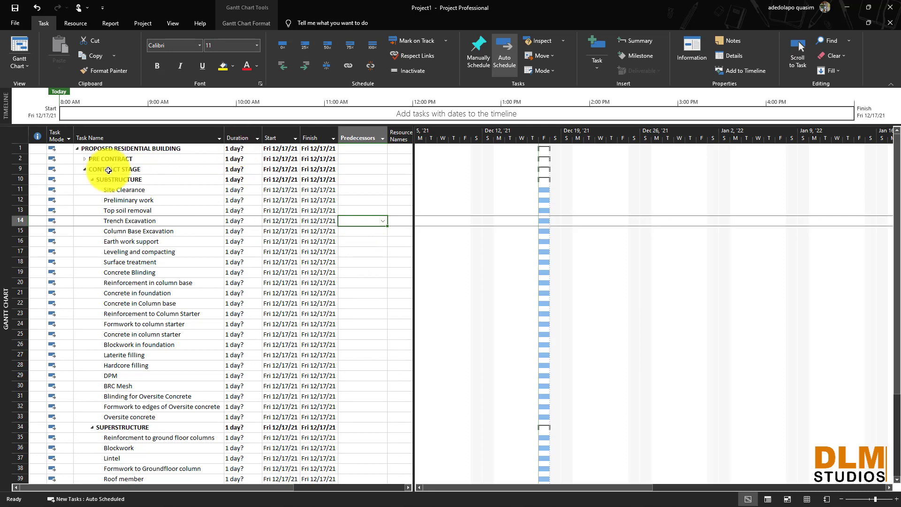
- Expand PRE CONTRACT and set the duration of Preparation of Drawings to 15 days
left_click(85, 159)
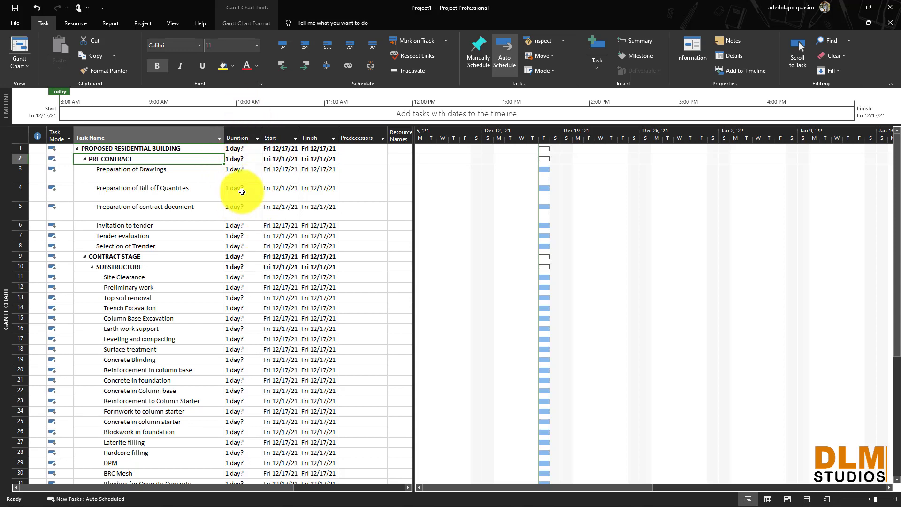
left_click(239, 159)
left_click(238, 149)
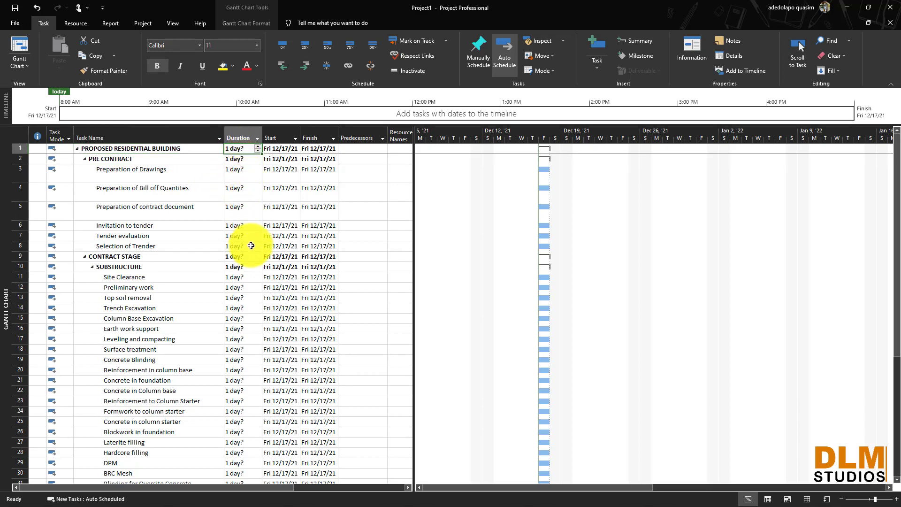
left_click(246, 266)
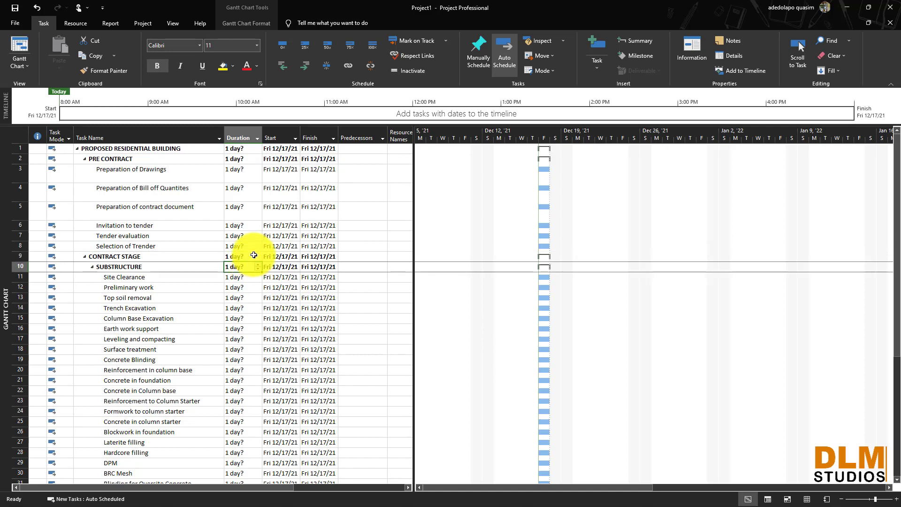
left_click(250, 175)
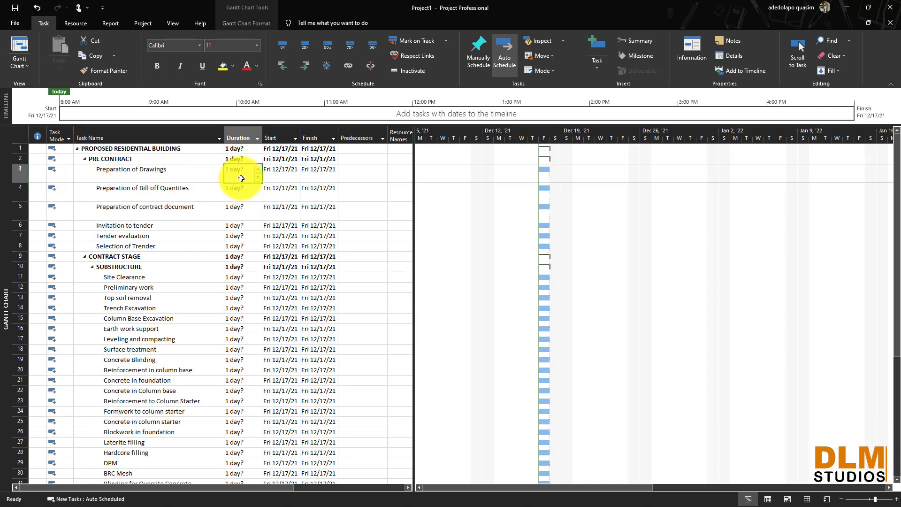
type("6")
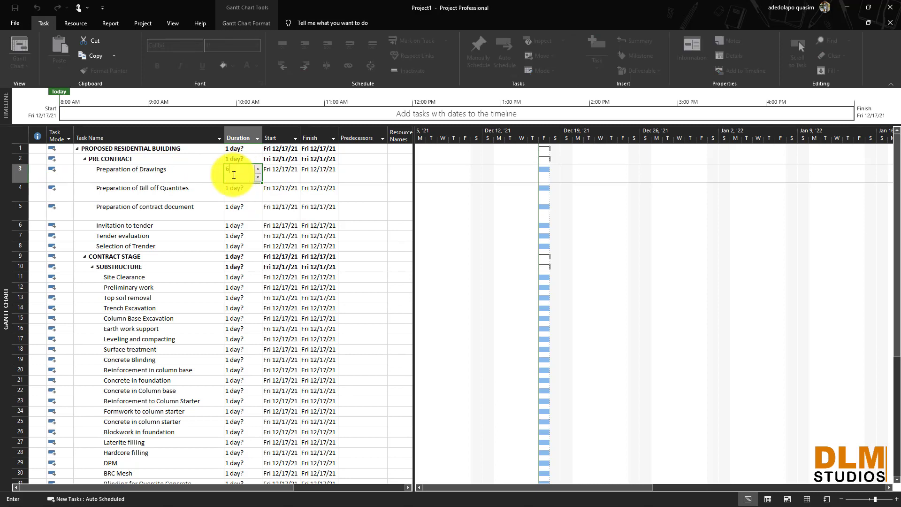
key("BackSpace")
type("15")
key("Return")
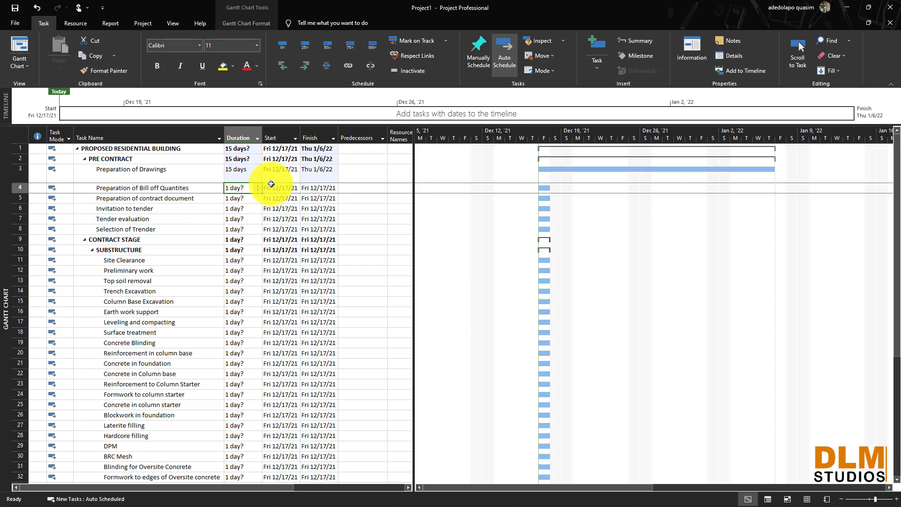
- Set the durations of Preparation of Bill off Quantites and Preparation of contract document to 5 days each
type("5")
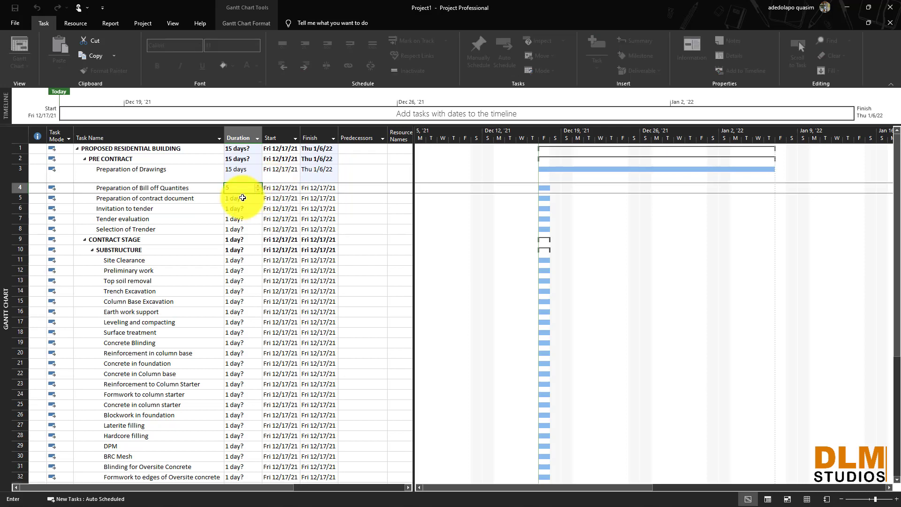
key("Return")
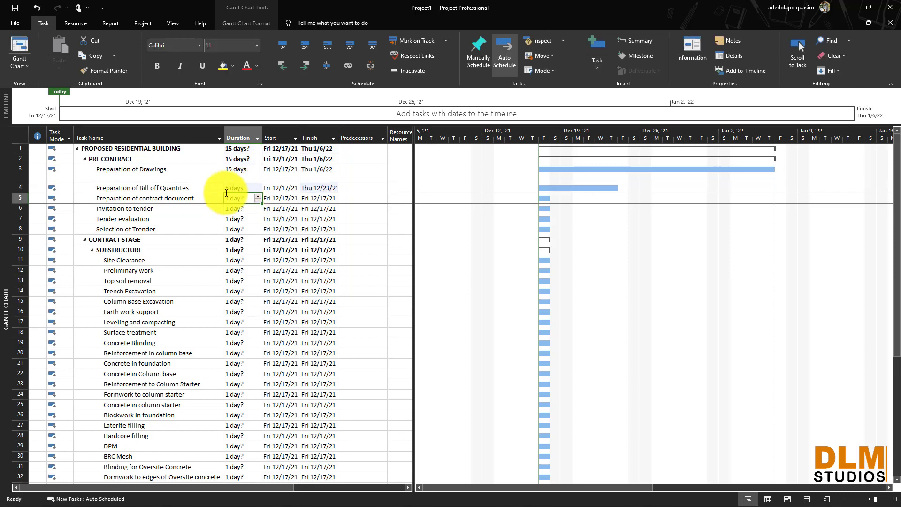
type("5")
key("Return")
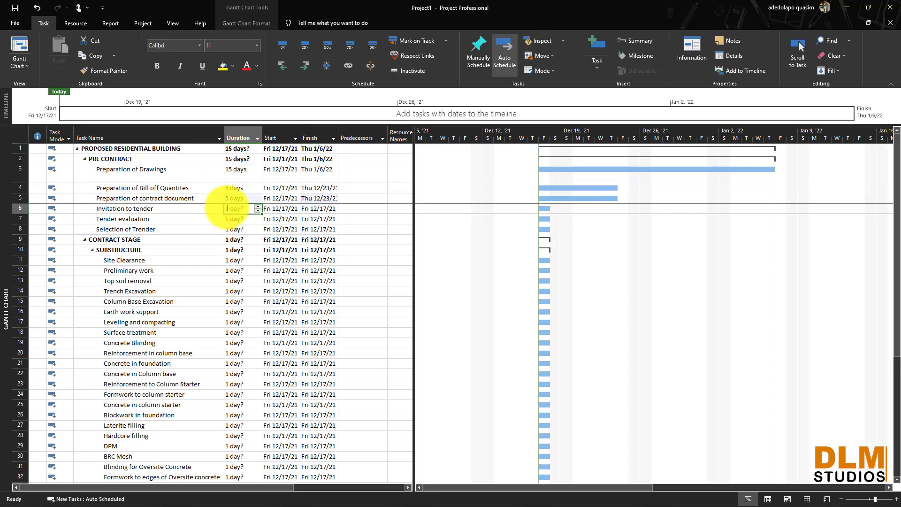
- Set the durations of Invitation to tender to 1 day, Tender evaluation to 2 days and Selection of Trender to 1 day
type("1")
key("Return")
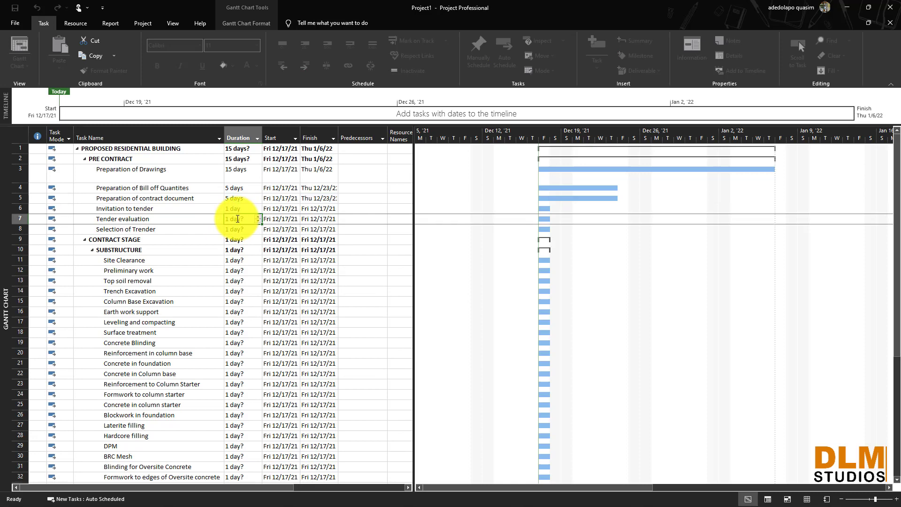
type("2")
key("Return")
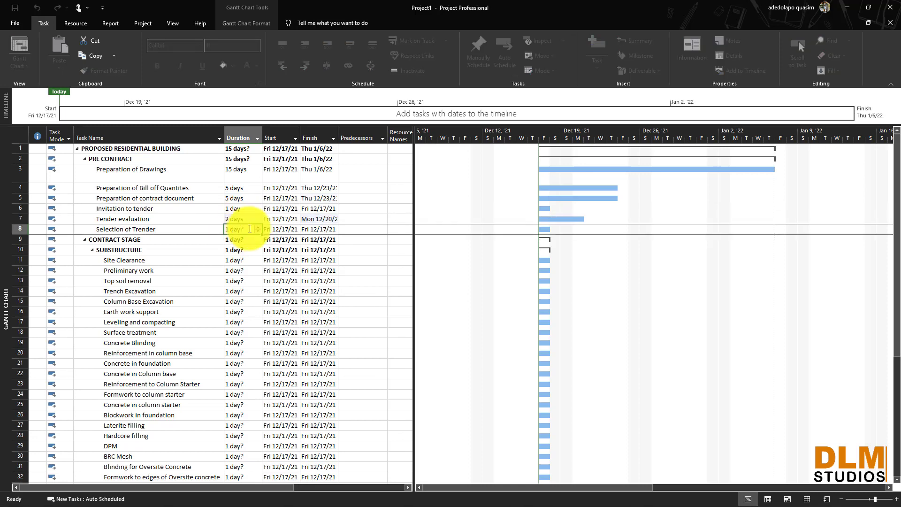
type("1")
left_click(241, 249)
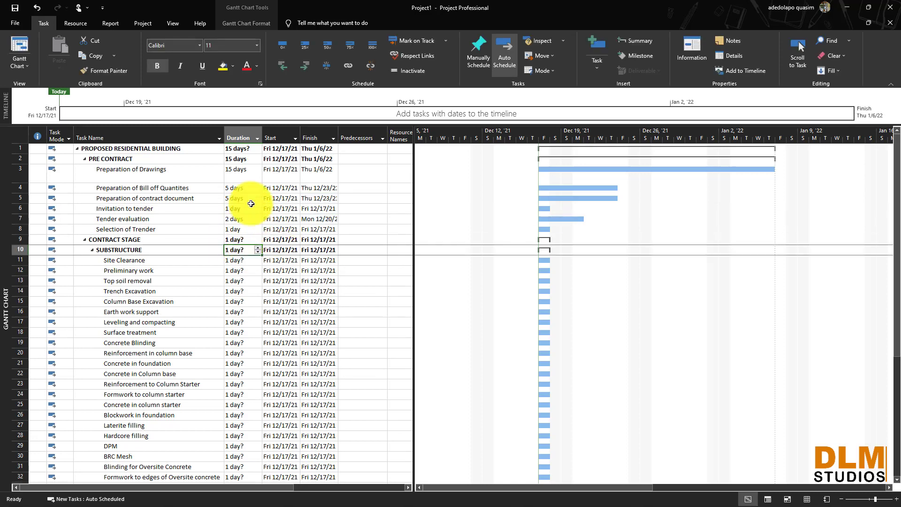
- Collapse PRE CONTRACT and set the durations of Site Clearance to 2 days and Preliminary work to 5 days
left_click(84, 159)
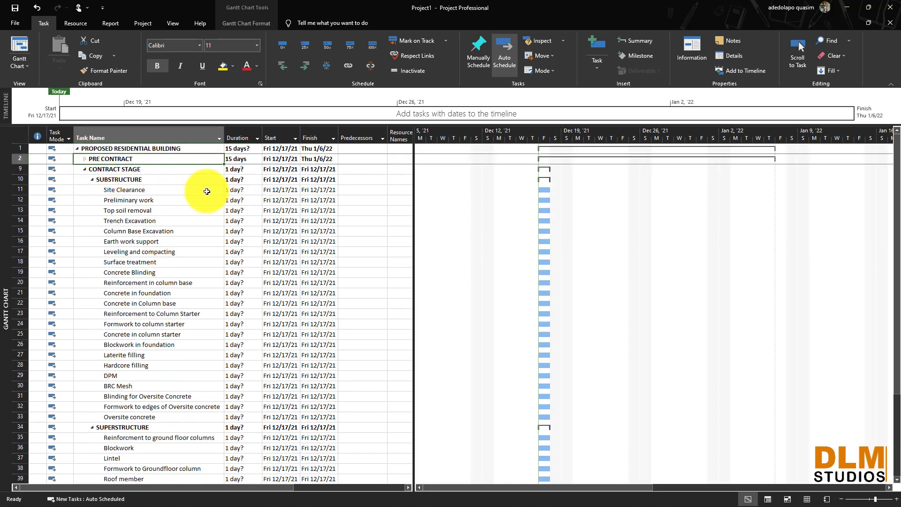
left_click(240, 191)
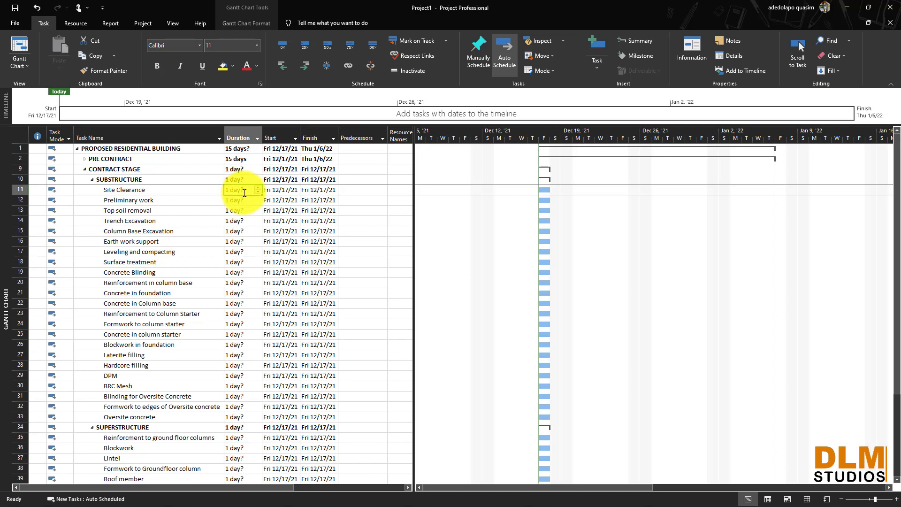
type("2")
left_click(240, 203)
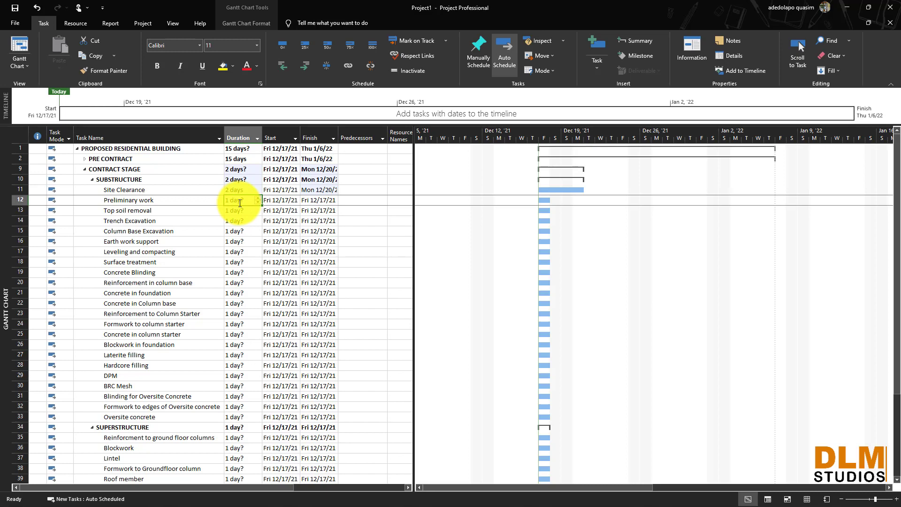
type("5")
left_click(239, 213)
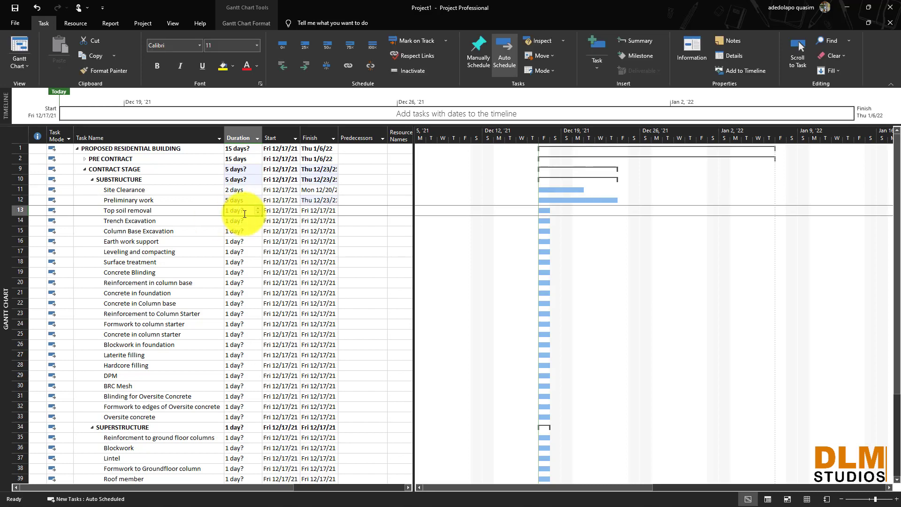
- Set the durations of Top soil removal to 1 day and Trench Excavation to 2 days
type("1")
left_click(240, 223)
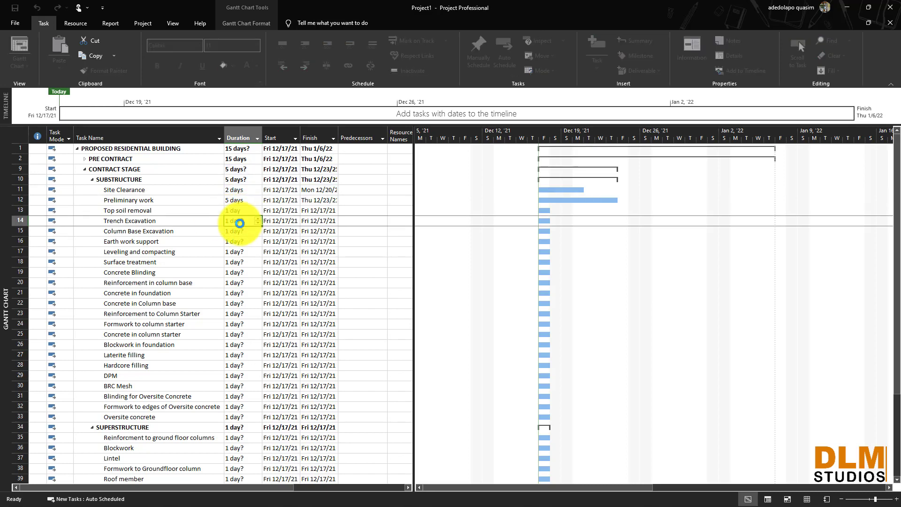
type("2")
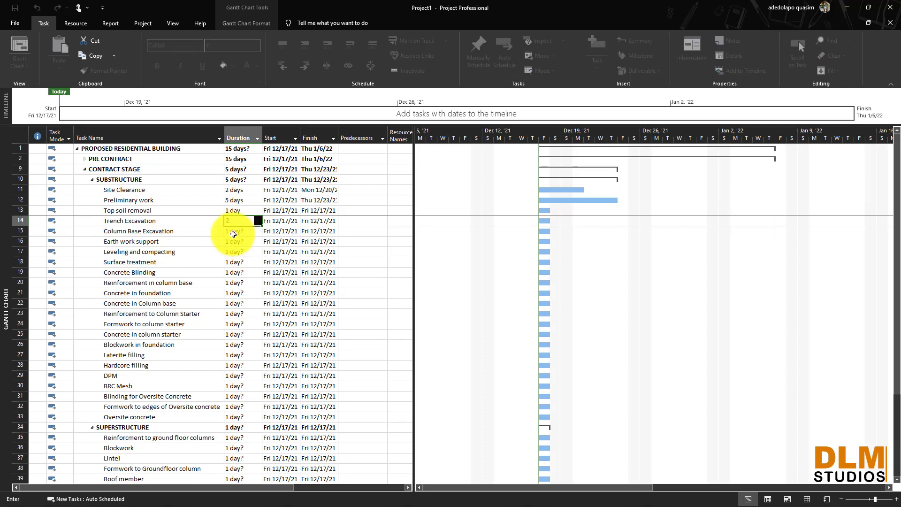
left_click(238, 231)
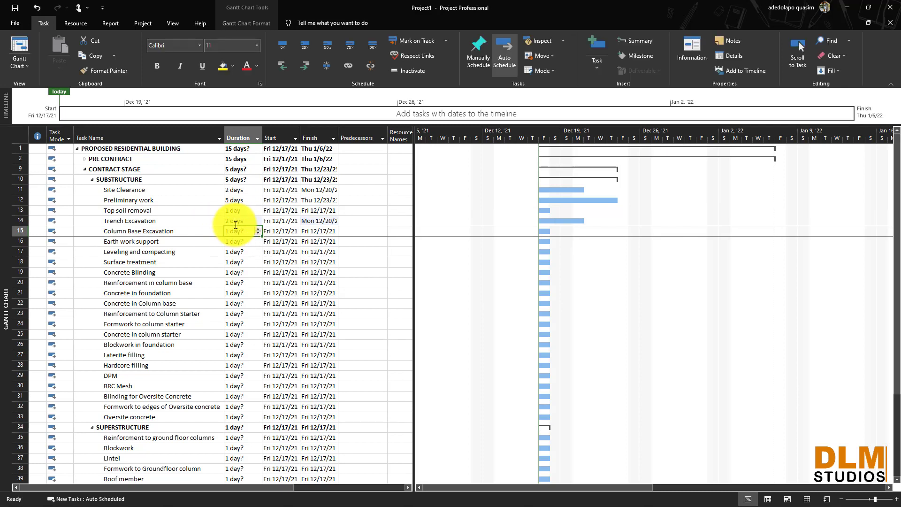
- Set the durations of Column Base Excavation and Earth work support to 2 days each, dismissing the Planning Wizard tip
type("2")
left_click(235, 242)
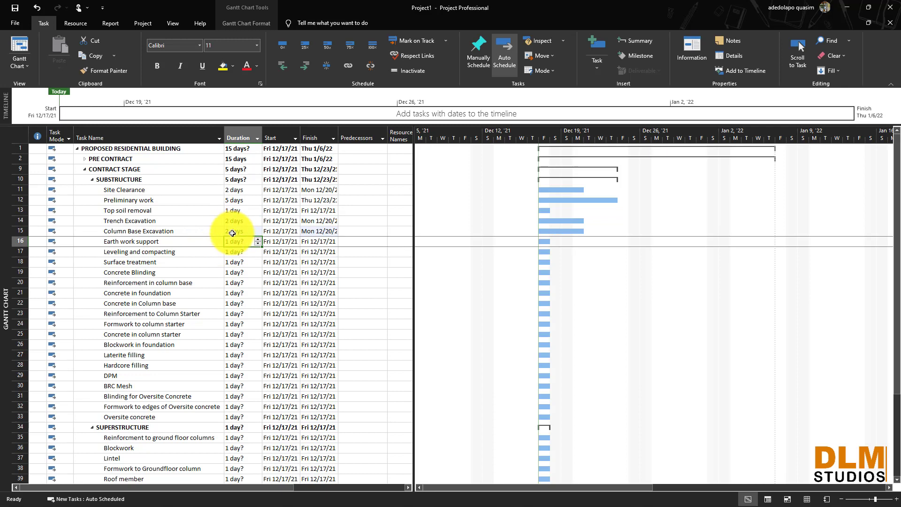
type("2")
left_click(238, 255)
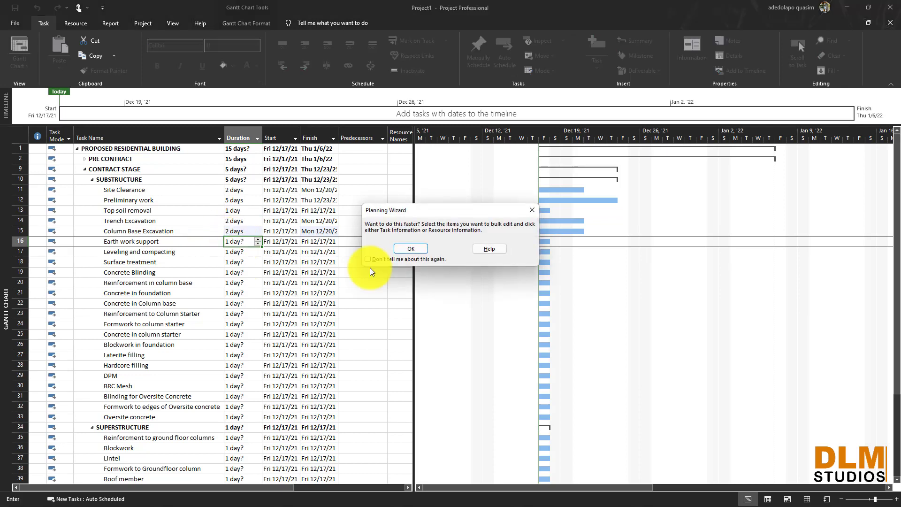
left_click(413, 249)
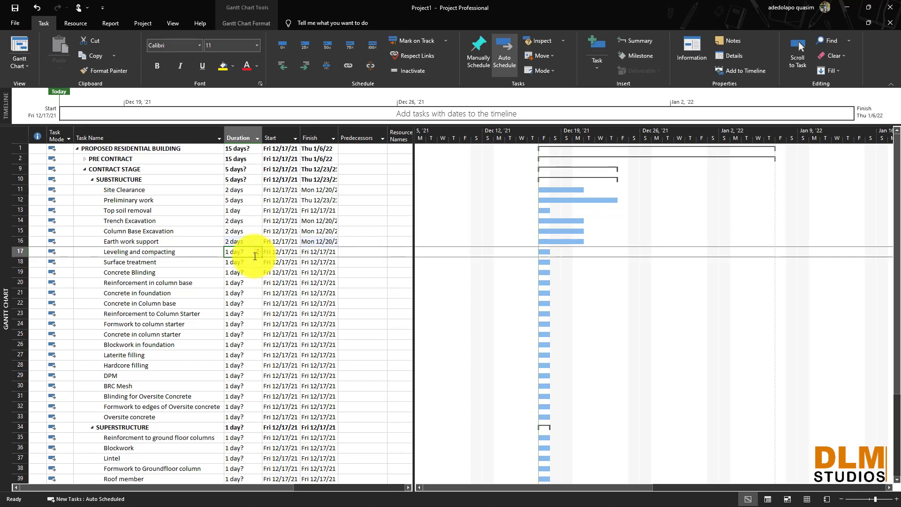
- Set Leveling and compacting, Surface treatment and Concrete Blinding to 1 day each, turning off the Planning Wizard's bulk-edit tip for good
type("1")
left_click(245, 266)
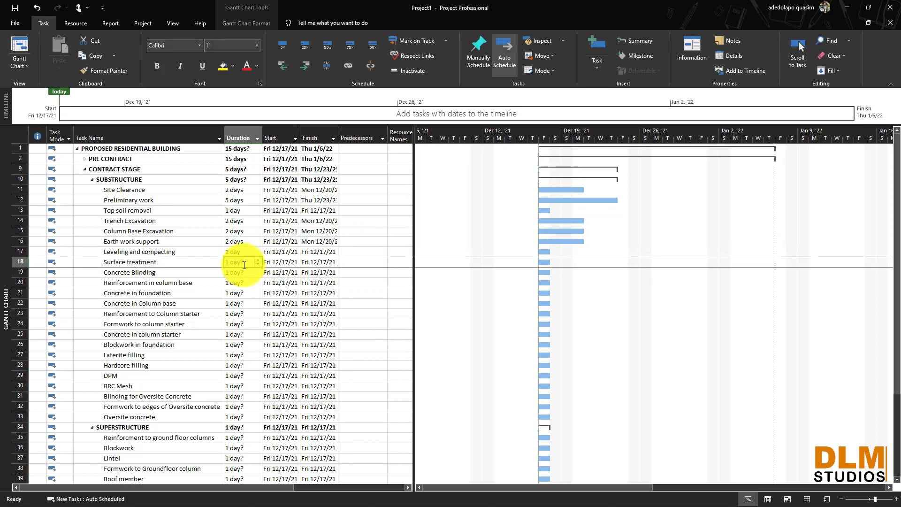
type("1")
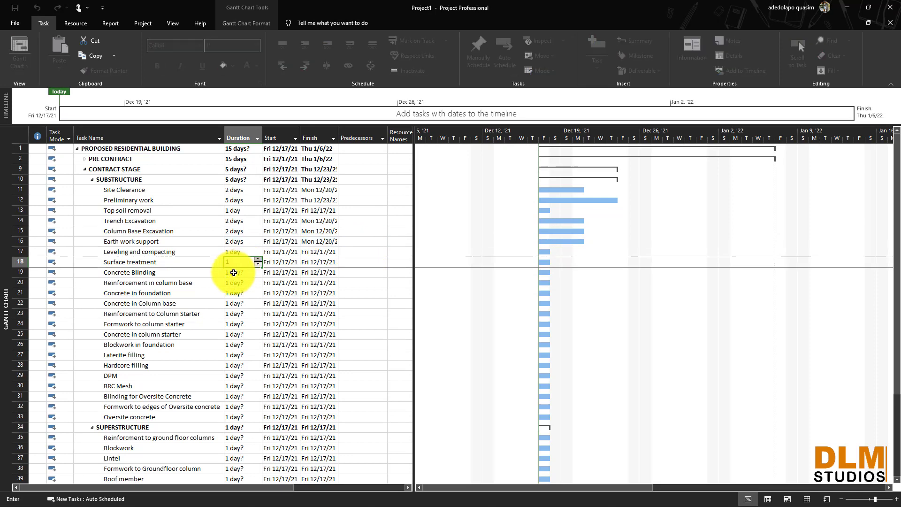
left_click(237, 273)
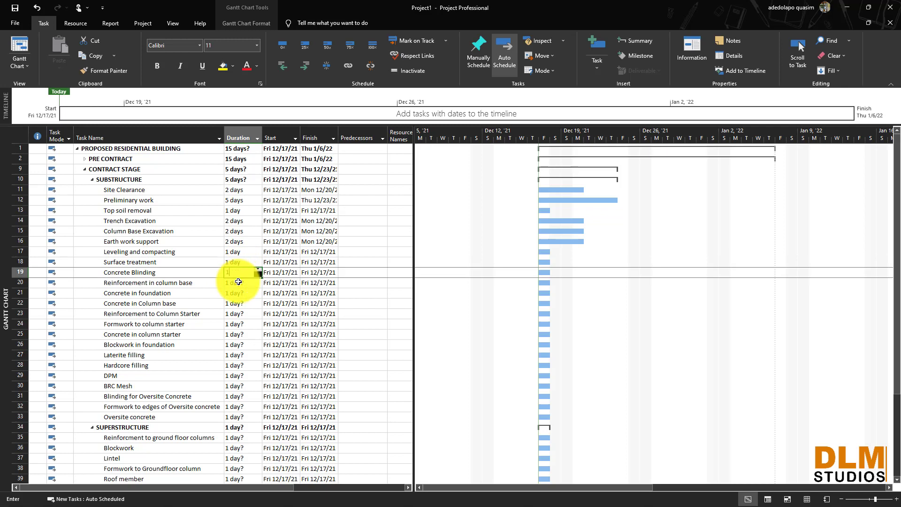
left_click(237, 273)
left_click(325, 284)
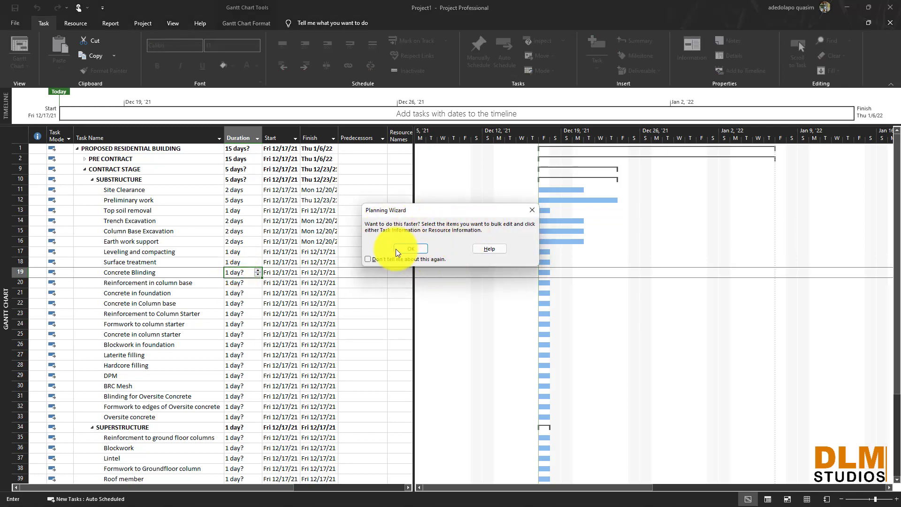
left_click(376, 258)
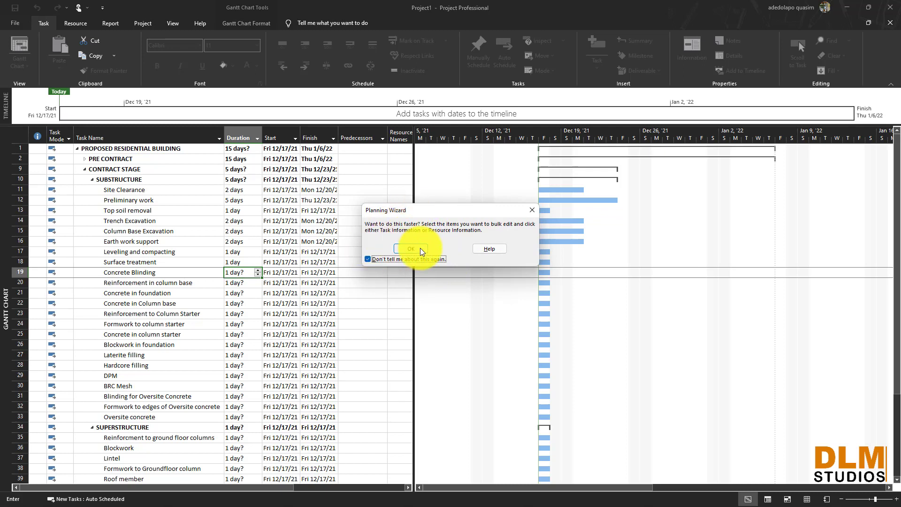
left_click(411, 249)
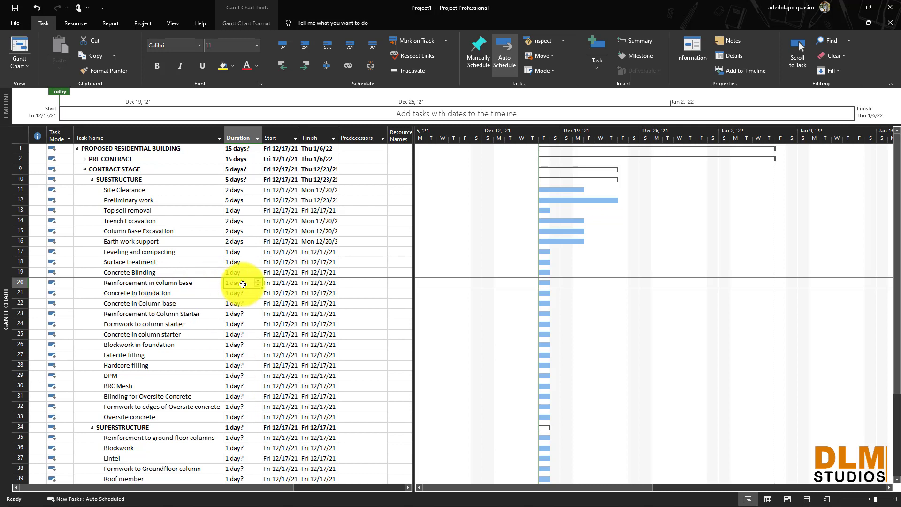
- Set the durations of Reinforcement in column base to 2 days, and Concrete in foundation and Concrete in Column base to 1 day each
type("2")
key("Return")
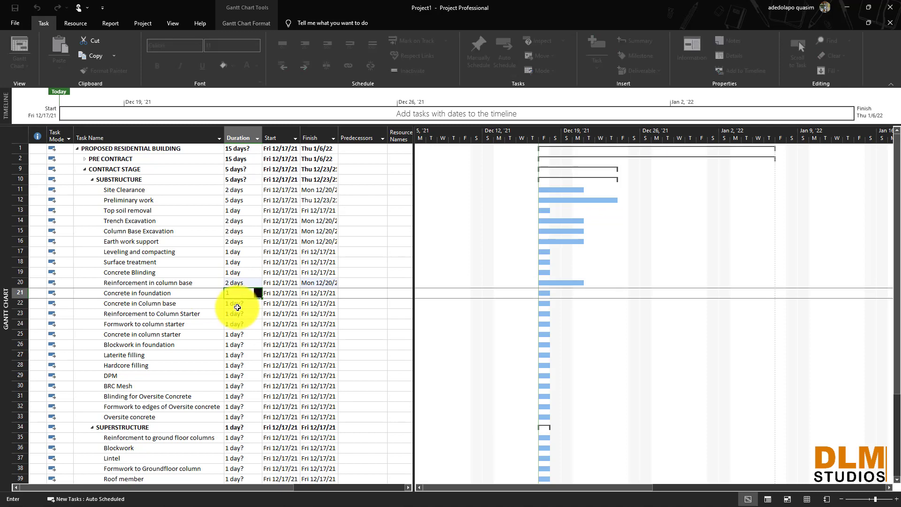
type("1")
key("Return")
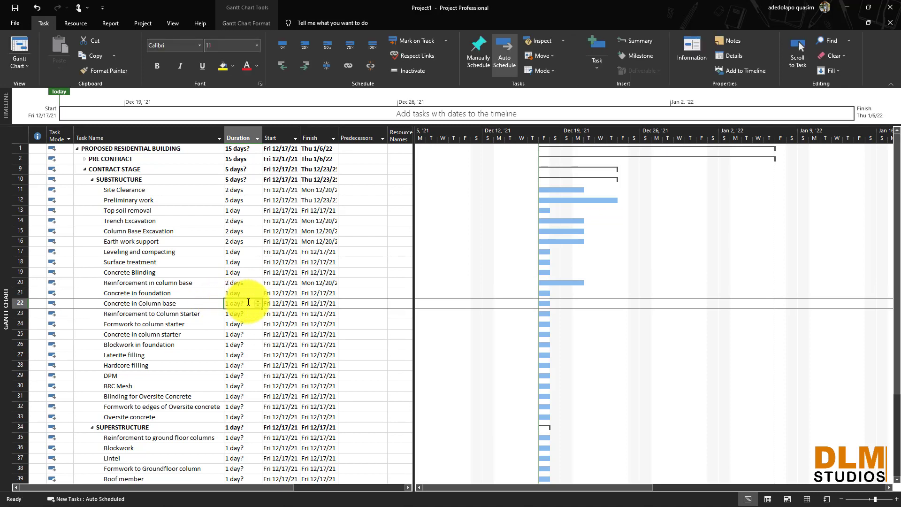
type("1")
key("Return")
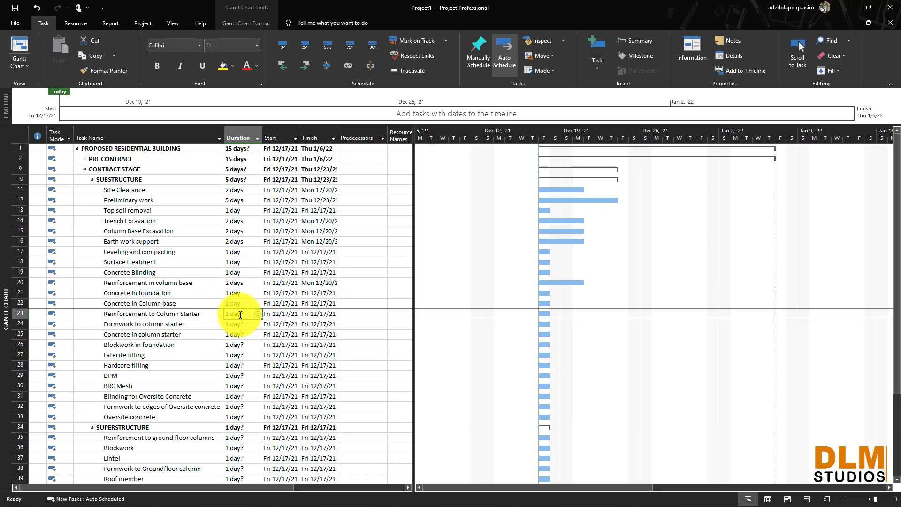
- Set Reinforcement to Column Starter and Formwork to column starter to 2 days each, and Concrete in column starter to 1 day
type("2")
key("Return")
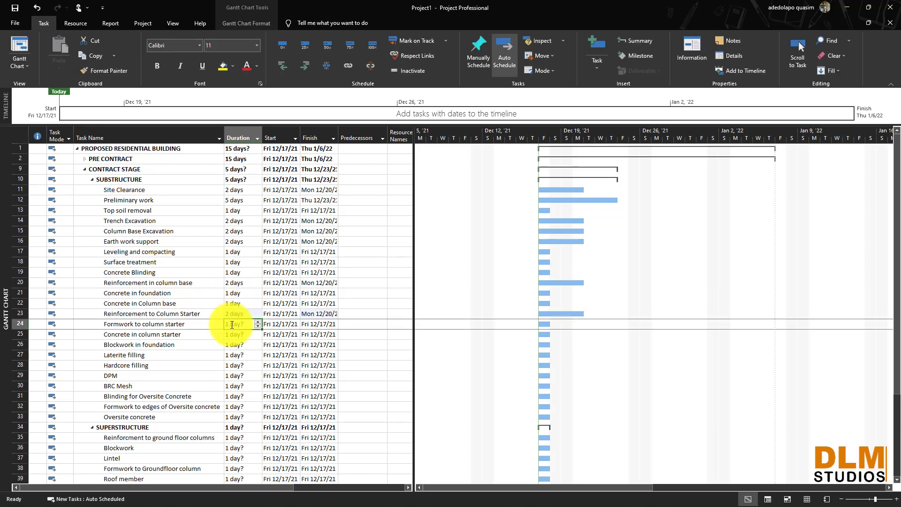
type("12")
key("Return")
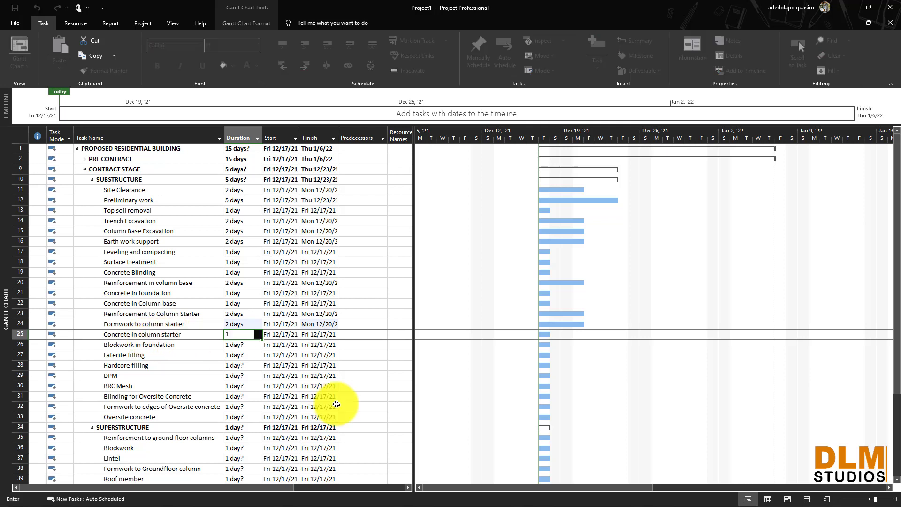
left_click(233, 346)
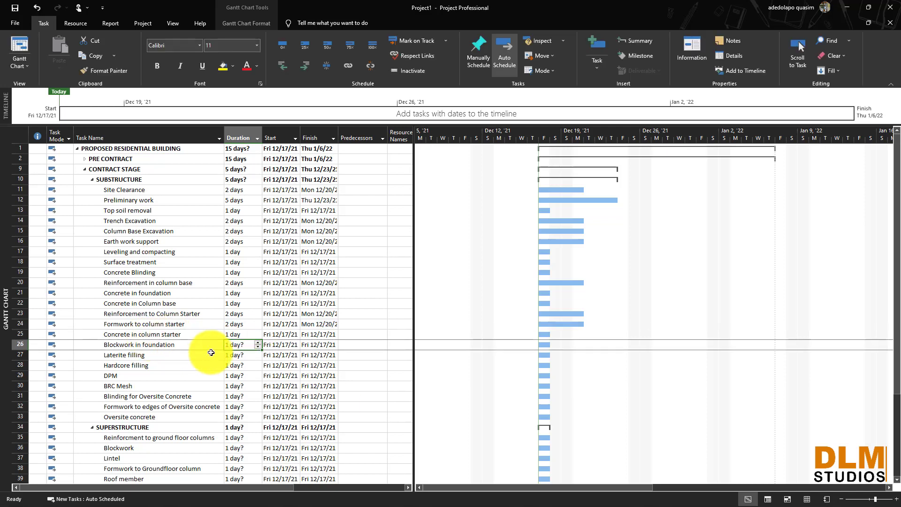
- Set the durations of Blockwork in foundation to 3 days, and Laterite filling and Hardcore filling to 2 days each
type("3")
key("Return")
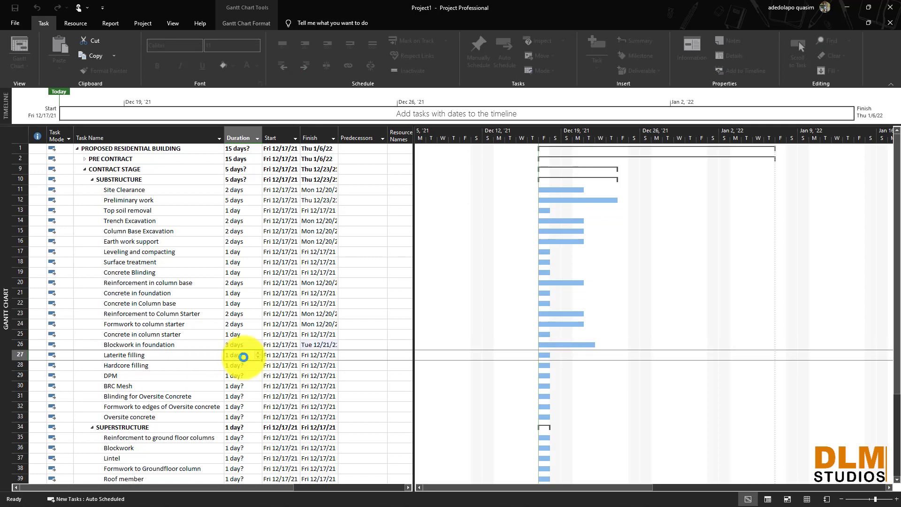
type("2")
key("Return")
type("2")
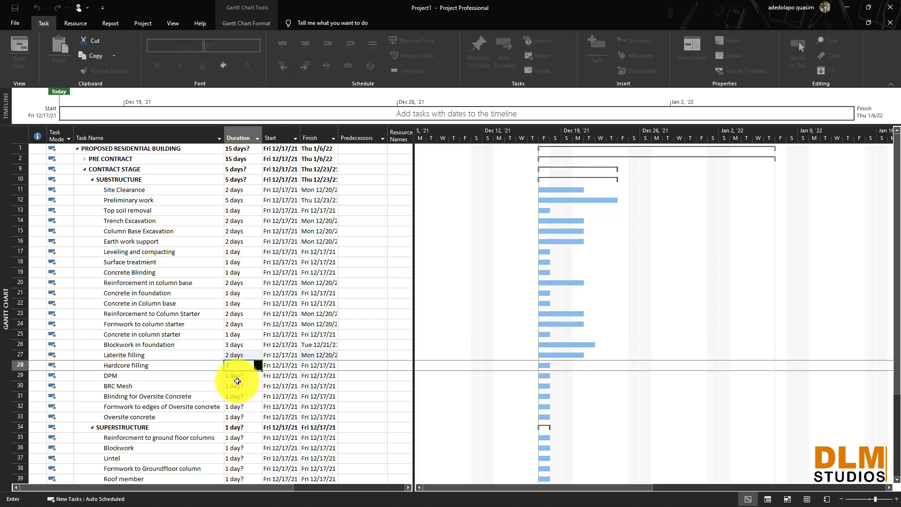
key("Return")
- Set the durations of DPM, BRC Mesh and Blinding for Oversite Concrete to 1 day each
type("1")
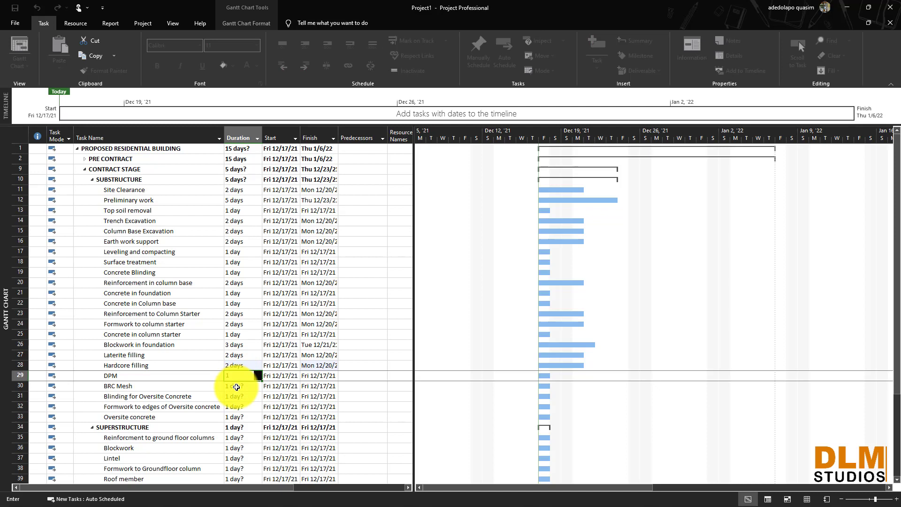
key("Return")
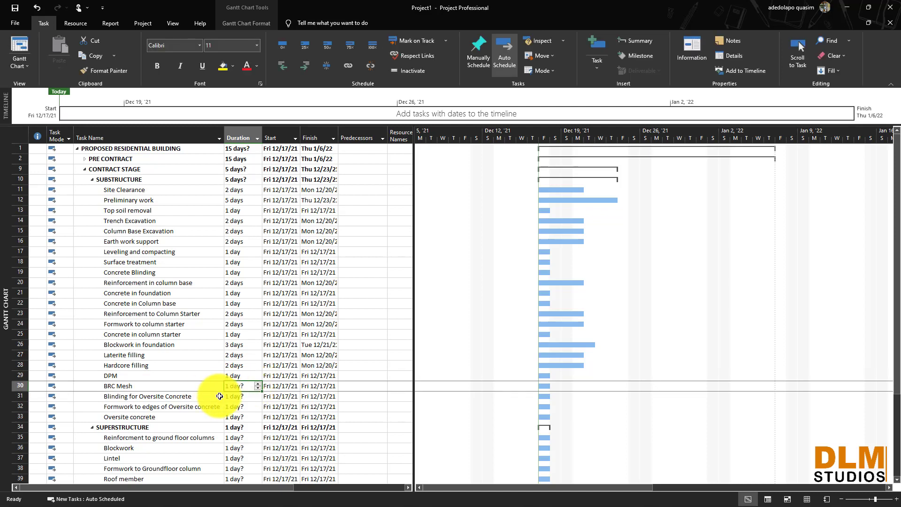
type("1")
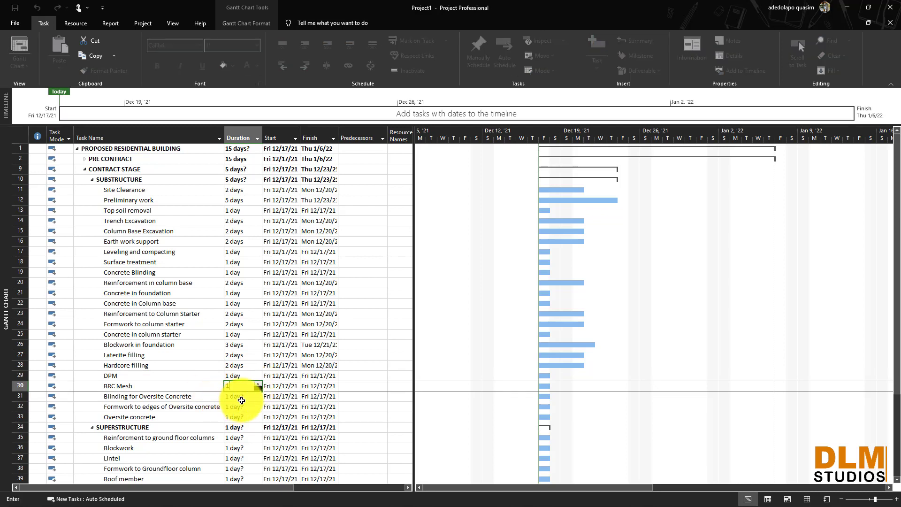
key("Return")
type("1")
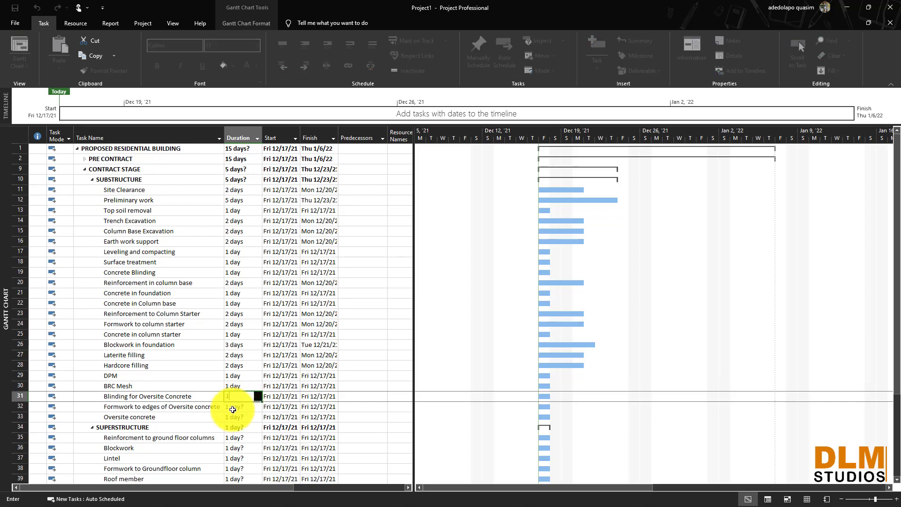
key("Return")
- Set the durations of Formwork to edges of Oversite concrete and Oversite concrete to 1 day each
type("1")
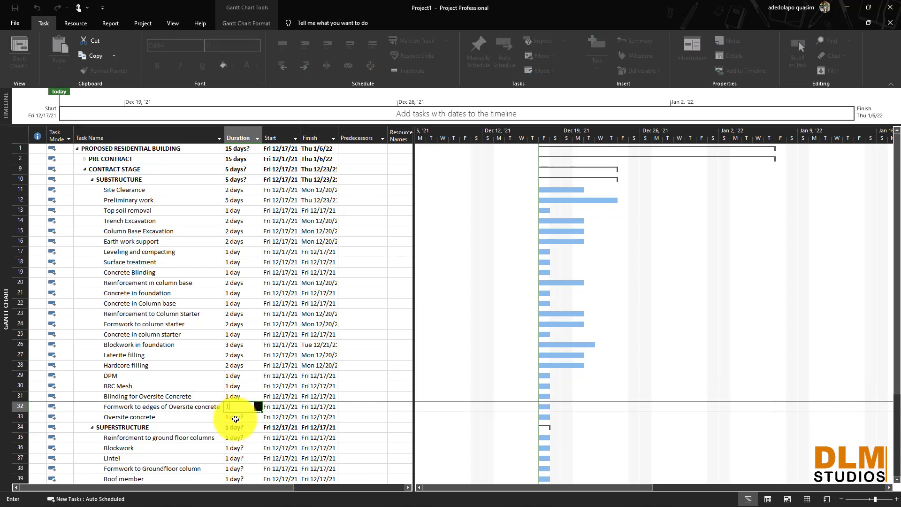
key("Return")
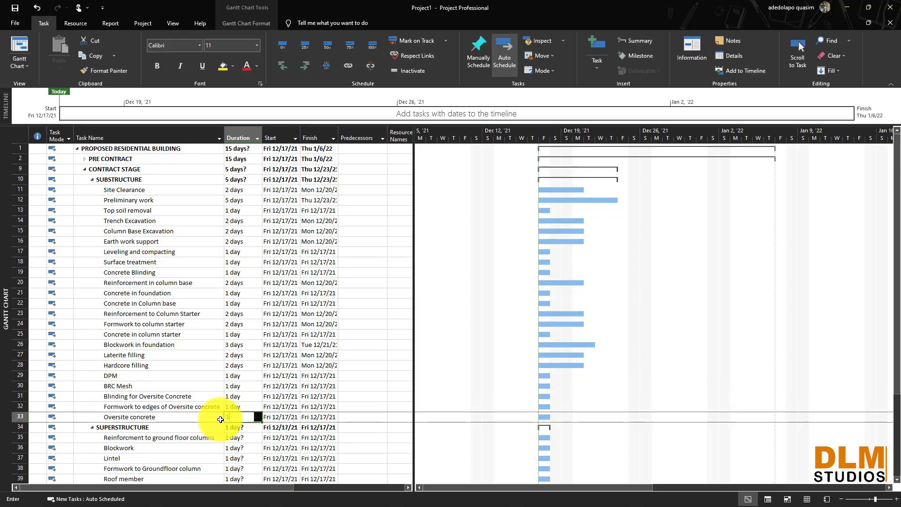
type("1")
left_click(245, 439)
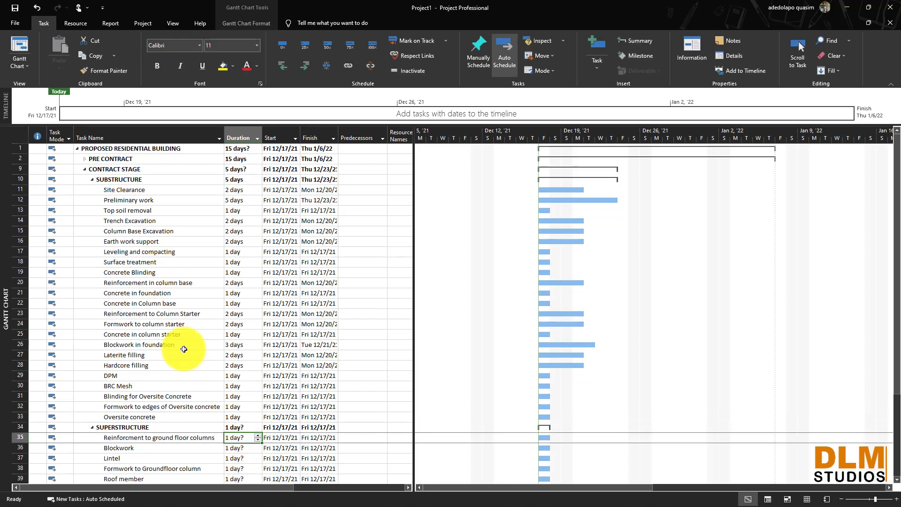
- Collapse SUBSTRUCTURE and set the durations of Reinforcment to ground floor columns to 3 days and the superstructure Blockwork to 15 days
left_click(92, 179)
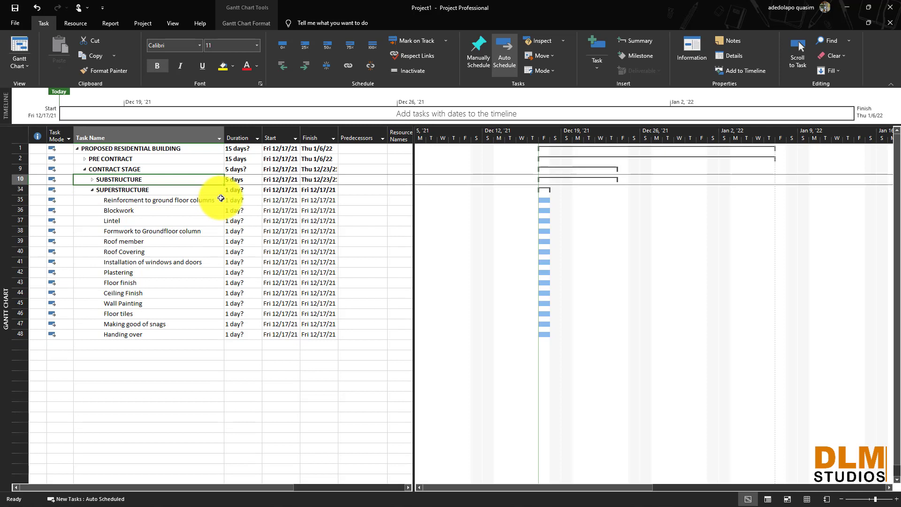
left_click(240, 198)
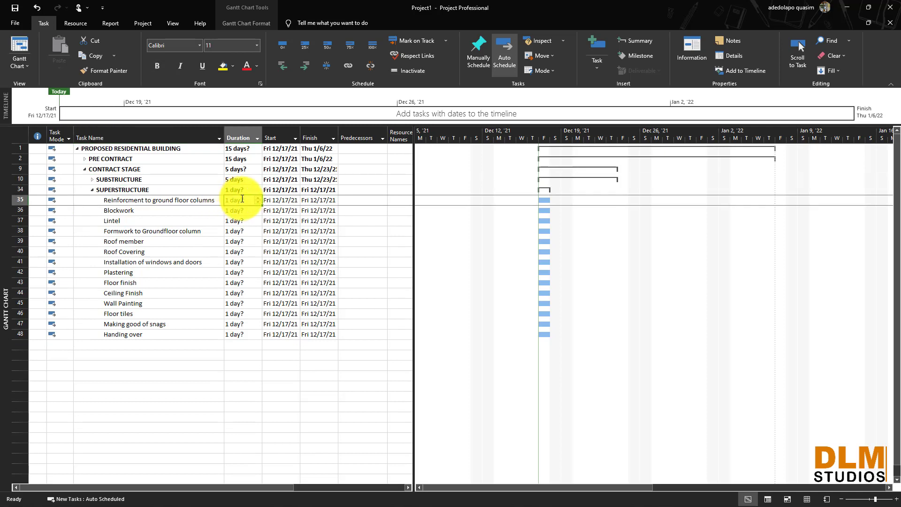
key("BackSpace")
type("3")
left_click(237, 211)
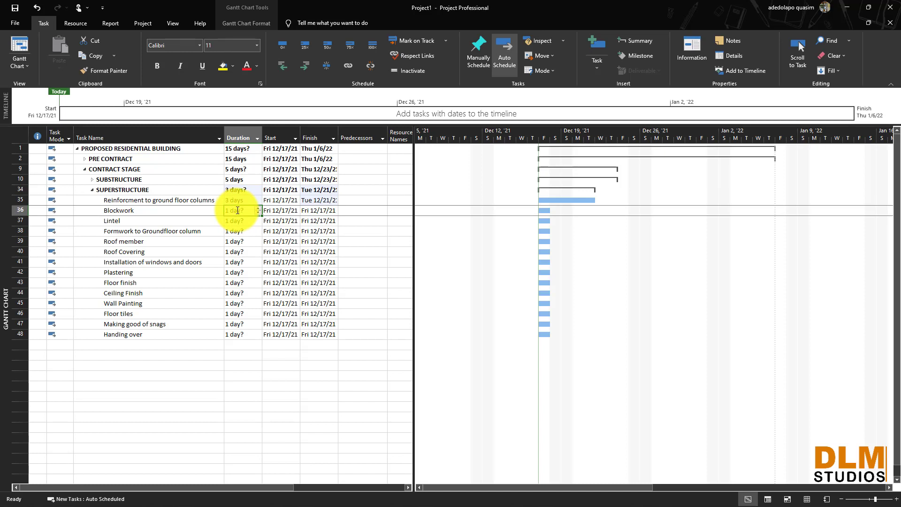
type("15")
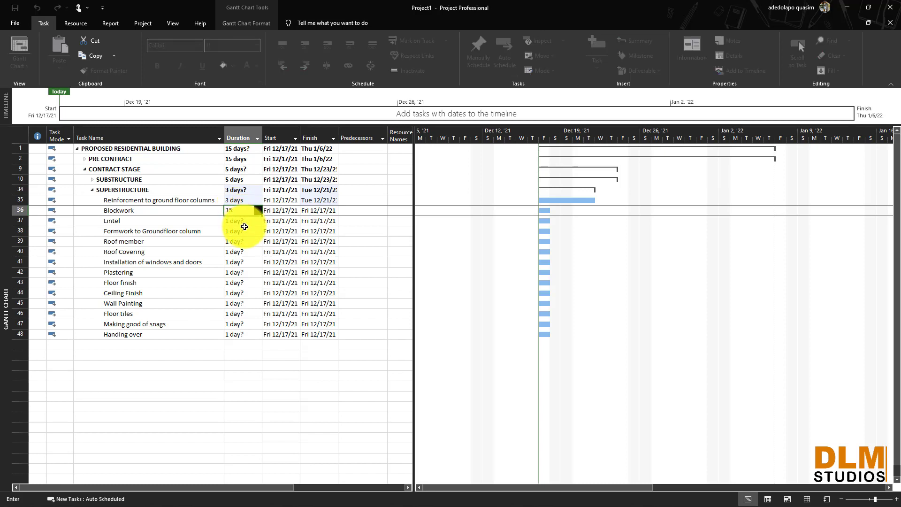
left_click(244, 221)
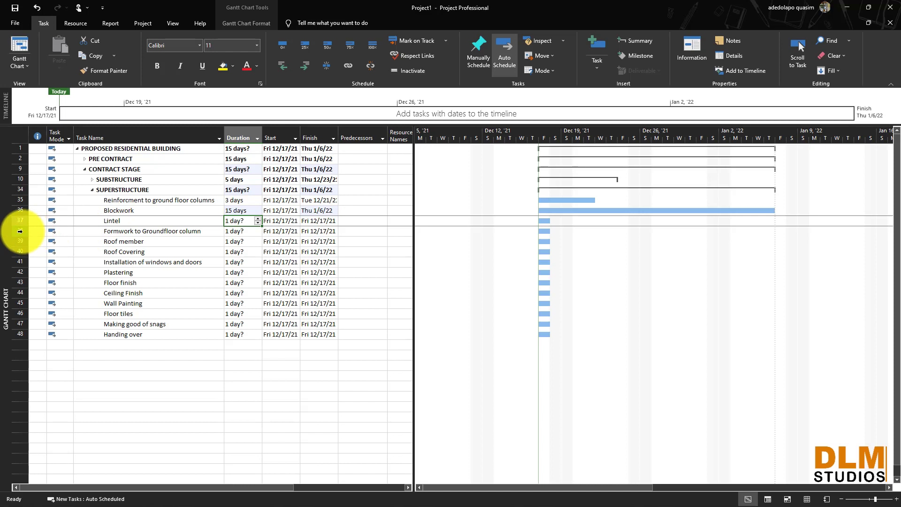
- Insert three blank tasks between Lintel and Formwork to Groundfloor column
left_click(19, 231)
left_click_drag(20, 232, 19, 251)
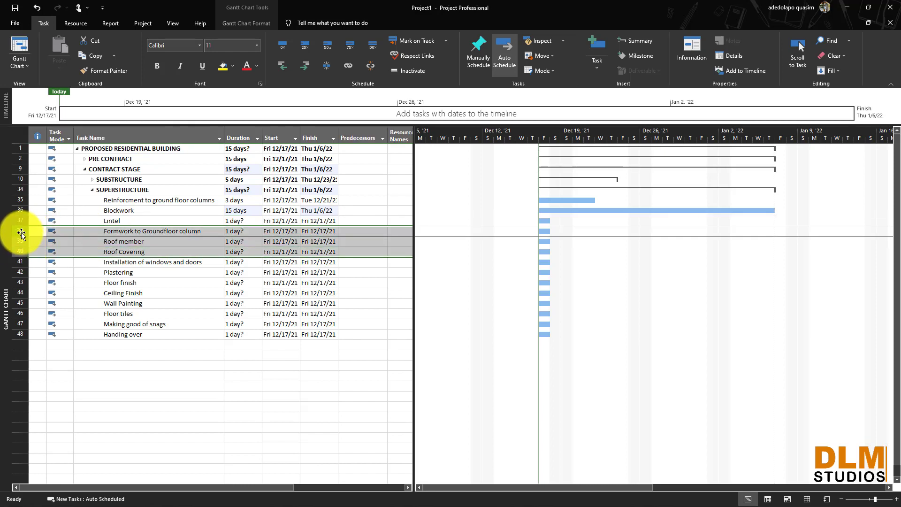
right_click(21, 232)
left_click(66, 295)
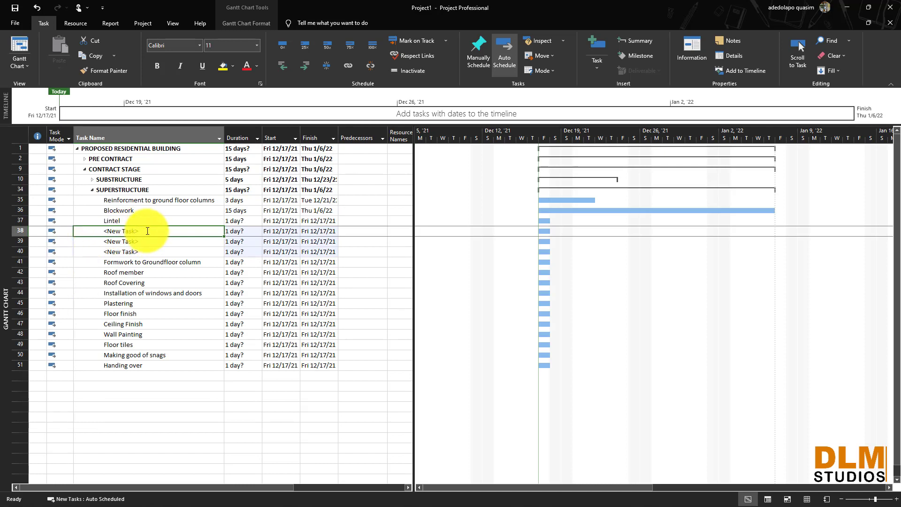
- Name the three new tasks Formwork, Reinforcement and Concrete, and indent them as subtasks of Lintel
type("Fo")
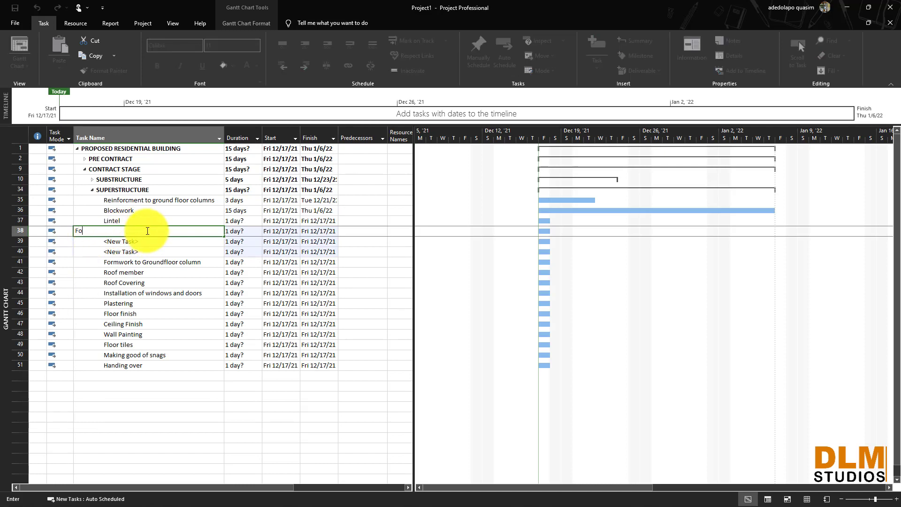
type("rmwork")
key("Return")
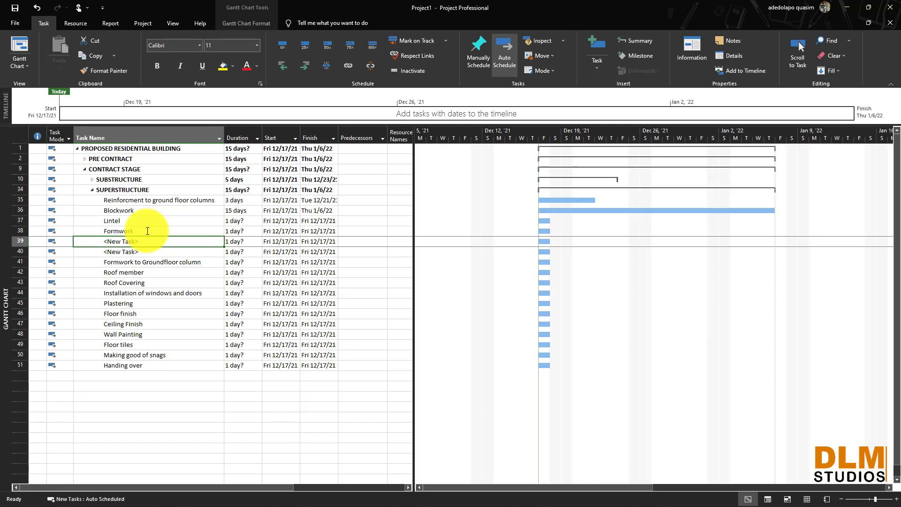
type("Reinf")
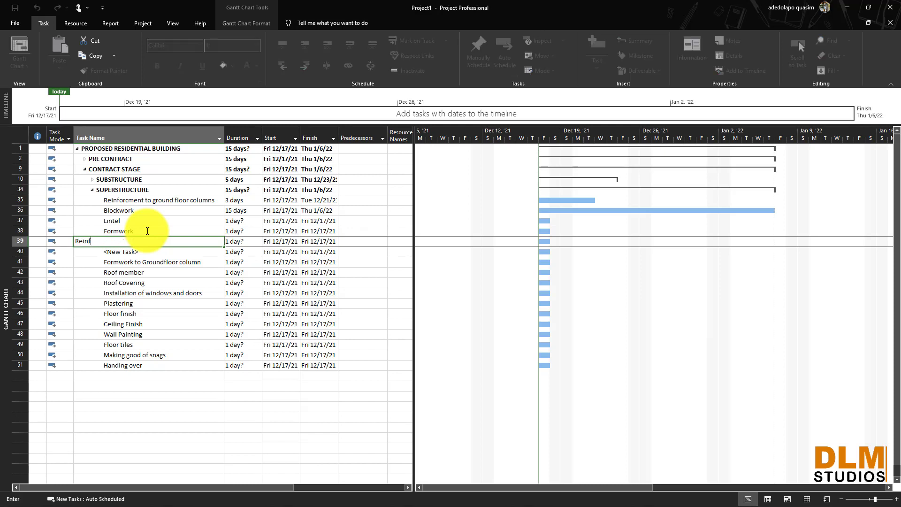
type("orcement")
key("Return")
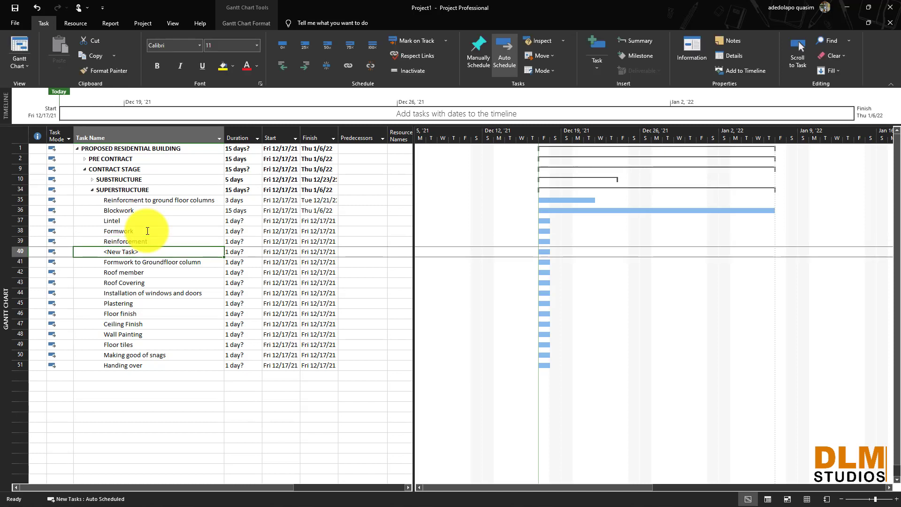
type("c")
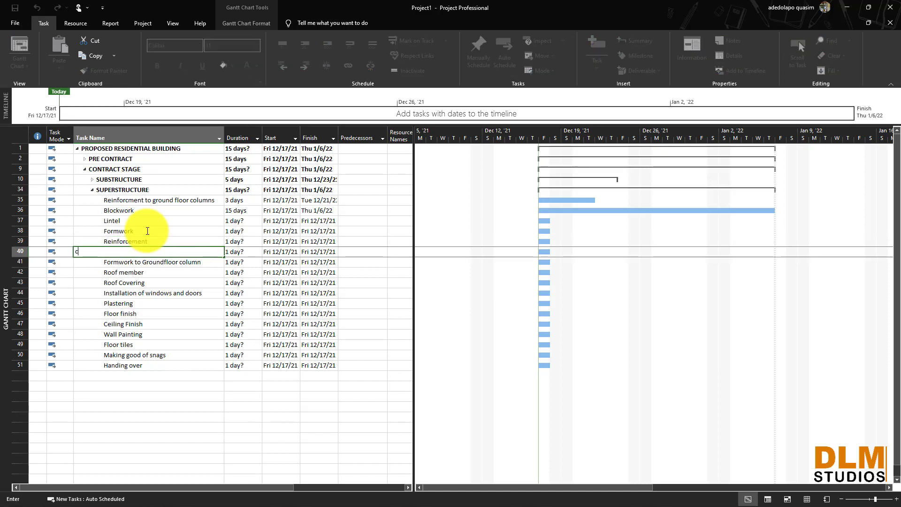
type("Concrete")
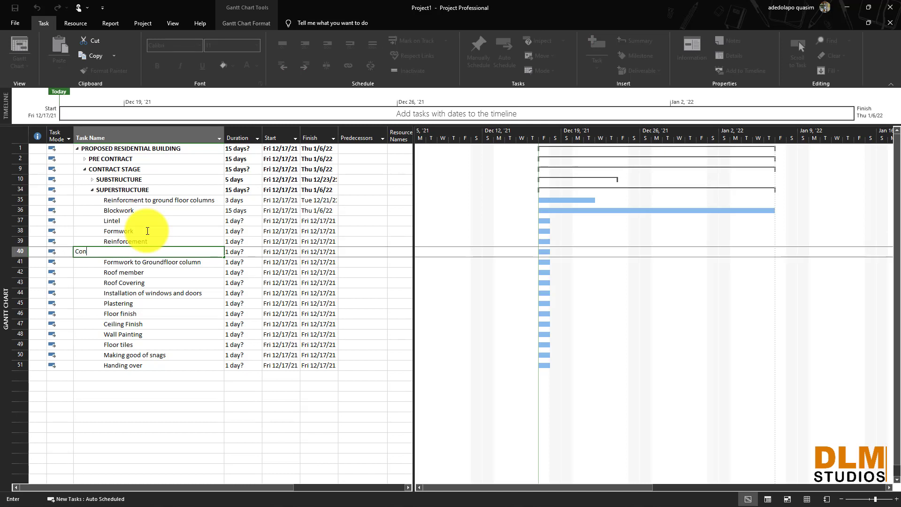
left_click(268, 386)
left_click_drag(18, 230, 17, 252)
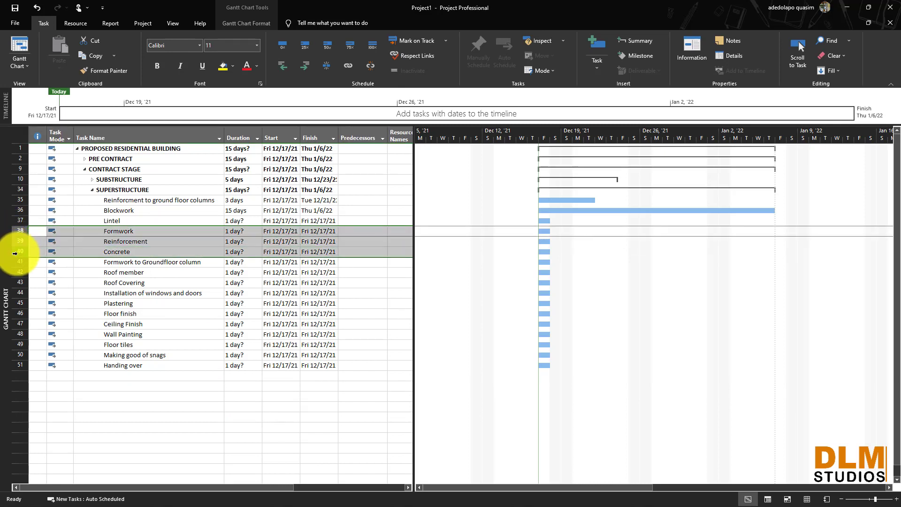
left_click(313, 64)
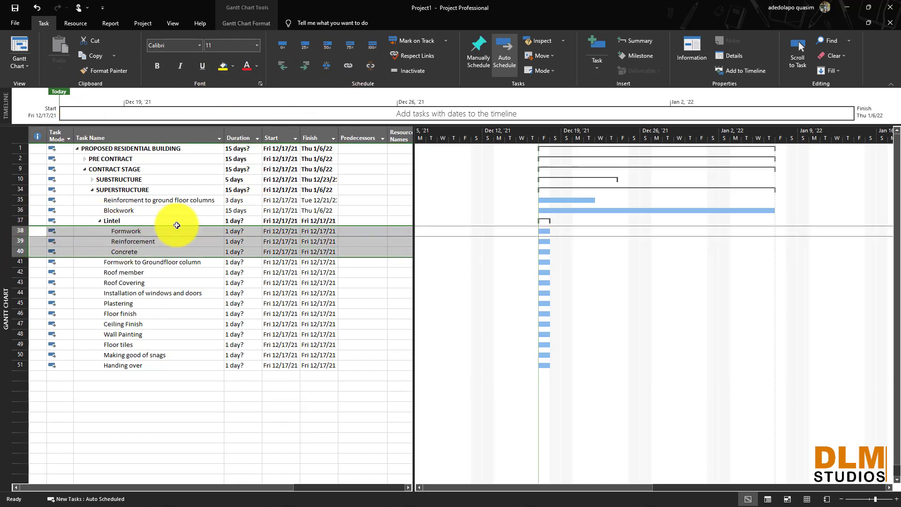
- Set the durations of the Lintel subtasks to 3 days for Formwork, 3 days for Reinforcement and 1 day for Concrete
left_click(233, 210)
left_click(237, 231)
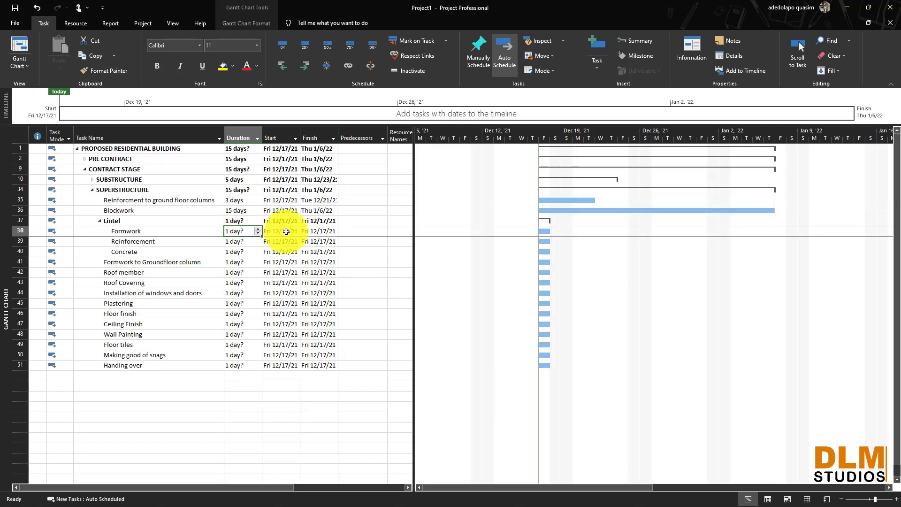
type("2")
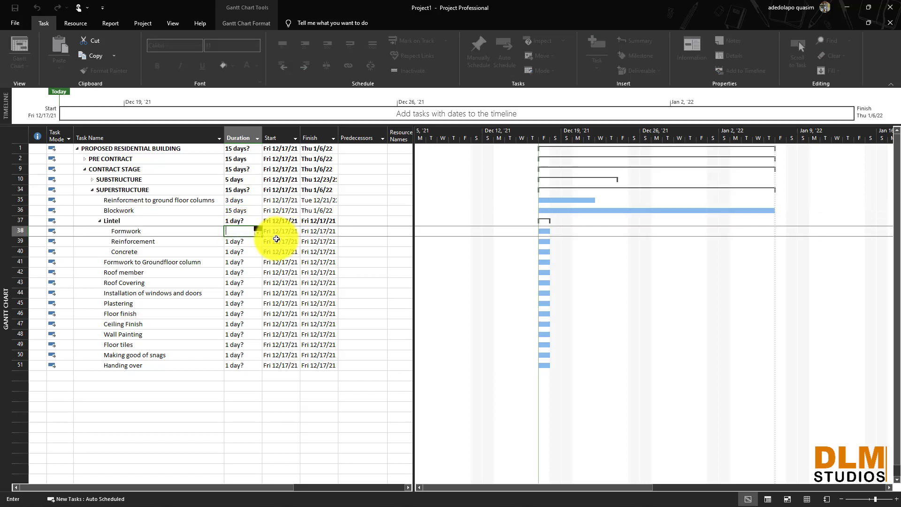
type("3")
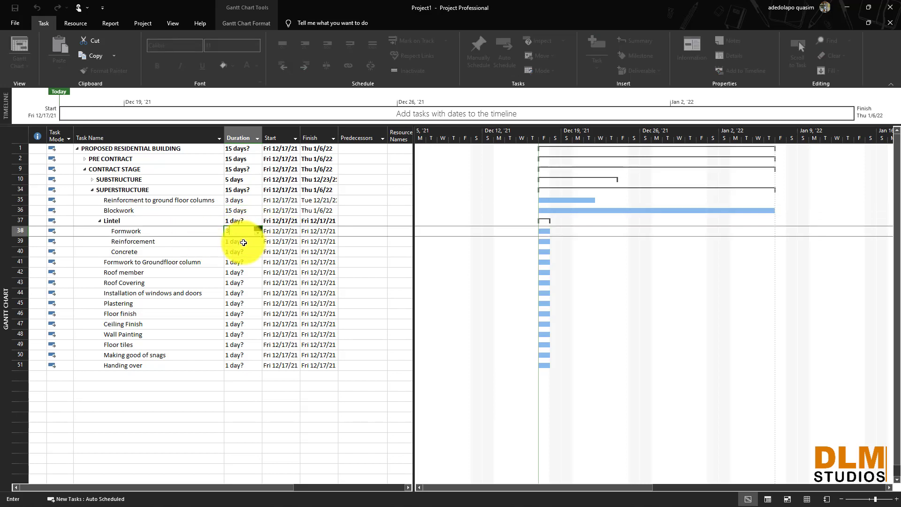
left_click(242, 242)
type("3")
left_click(242, 256)
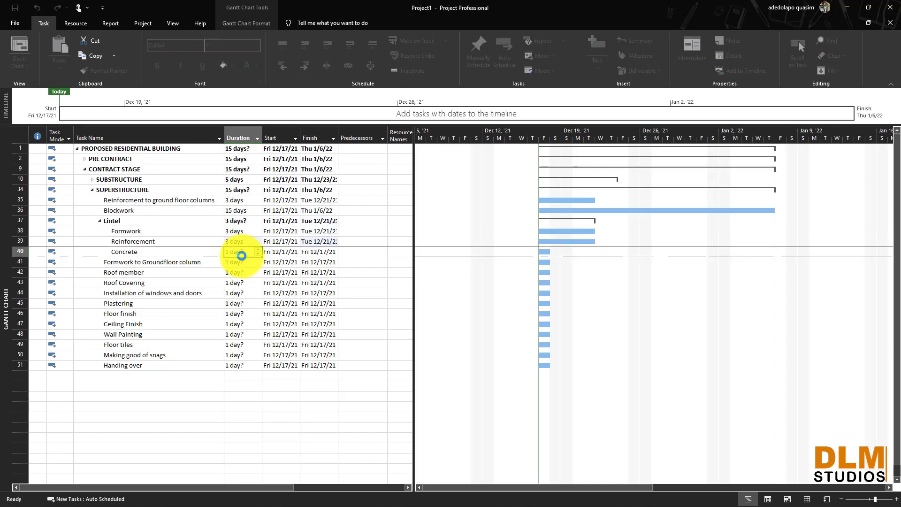
type("1")
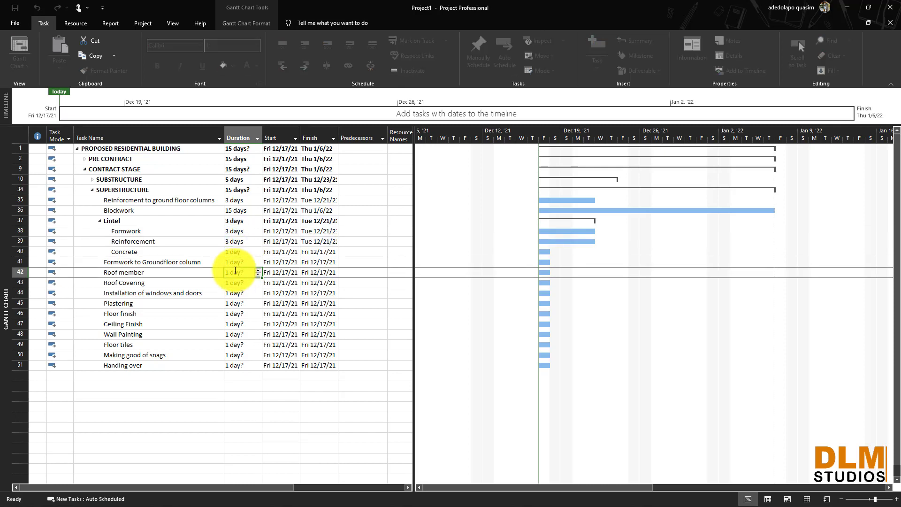
left_click(237, 271)
- Collapse Lintel and set the duration of Formwork to Groundfloor column to 2 days
left_click(101, 221)
left_click(99, 221)
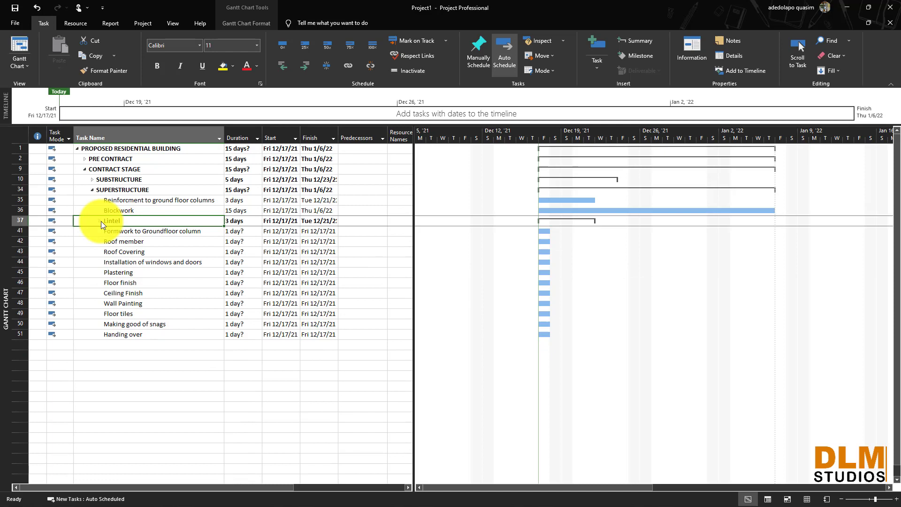
left_click(240, 232)
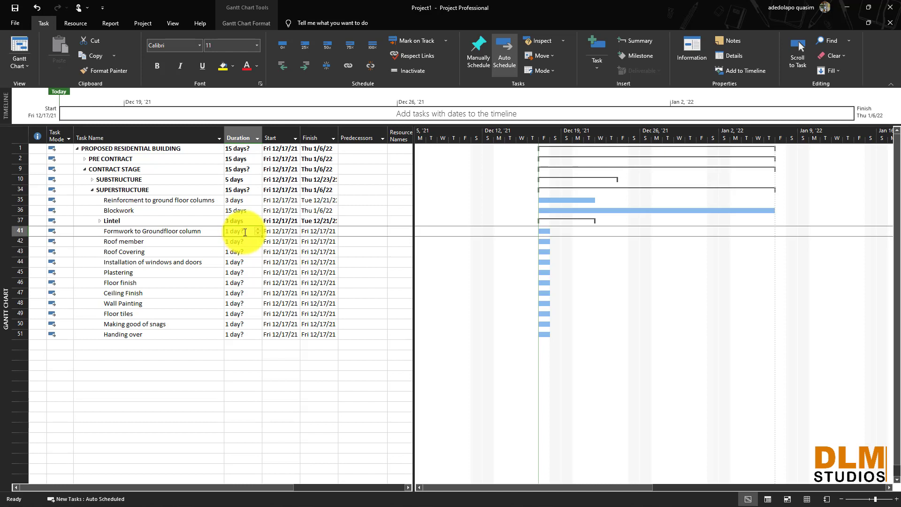
type("2")
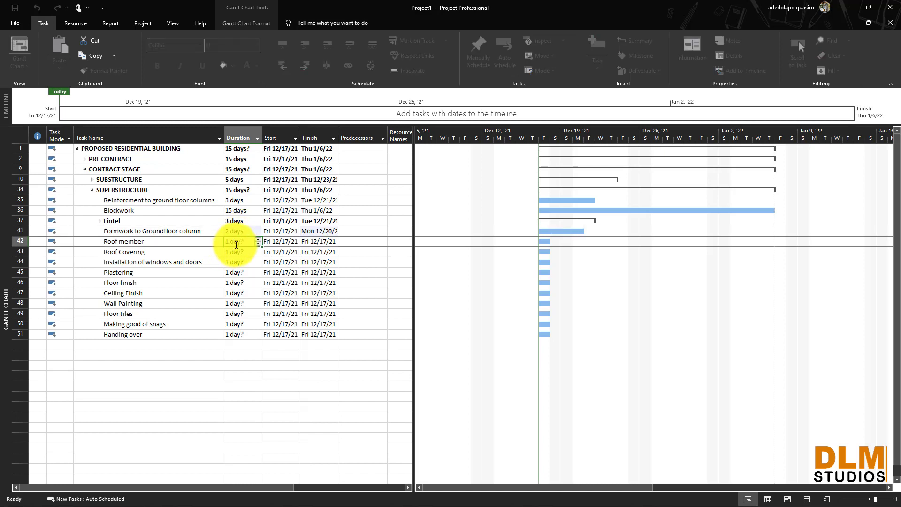
left_click(237, 244)
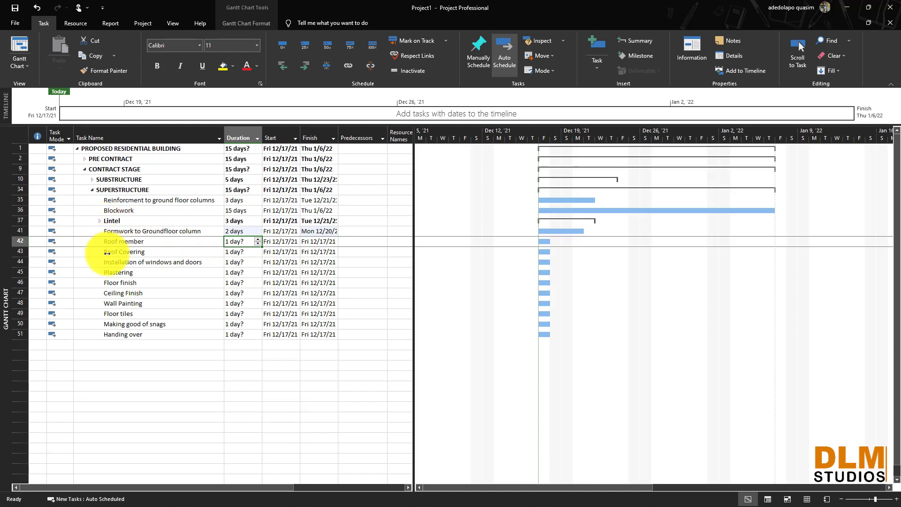
- Insert a task named Concrete in Groundfloor columns above Roof member
right_click(19, 240)
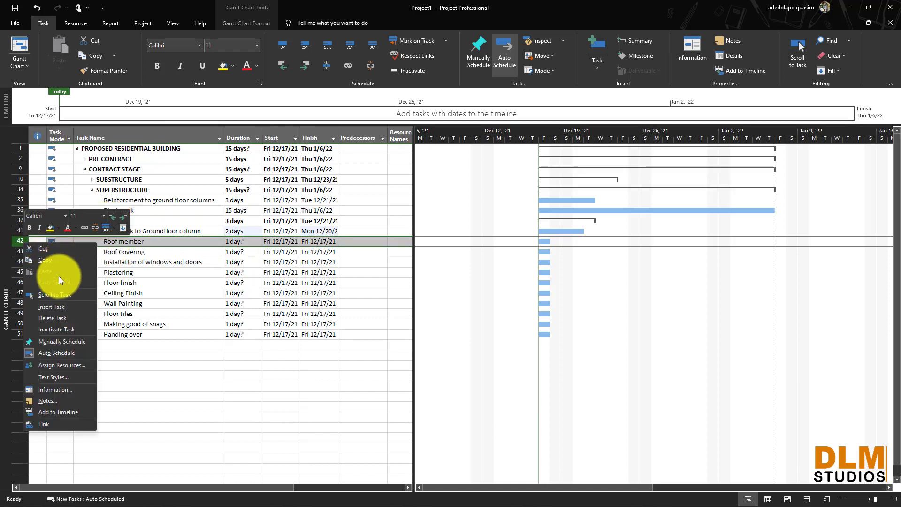
left_click(66, 305)
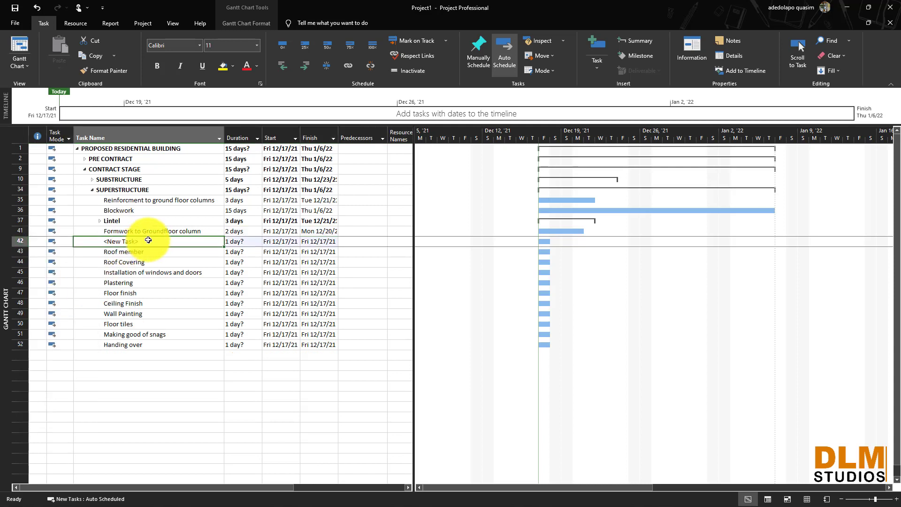
left_click(148, 240)
type("Co")
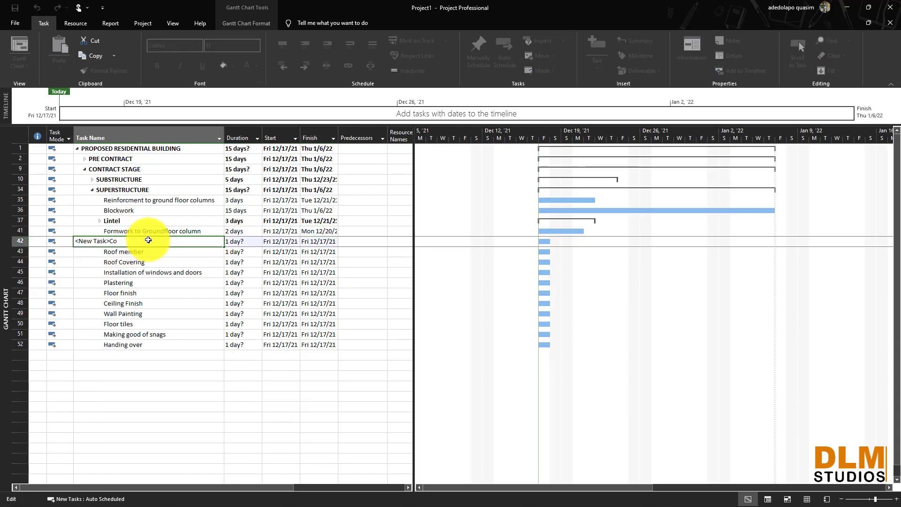
key("BackSpace")
key("BackSpace")
key("BackSpace")
key("BackSpace")
key("BackSpace")
key("BackSpace")
key("BackSpace")
key("BackSpace")
key("BackSpace")
key("BackSpace")
key("BackSpace")
type("Concrete in Groundfloor columns")
- Set the durations of Concrete in Groundfloor columns to 1 day, Roof member to 3 days and Roof Covering to 2 days
left_click(231, 241)
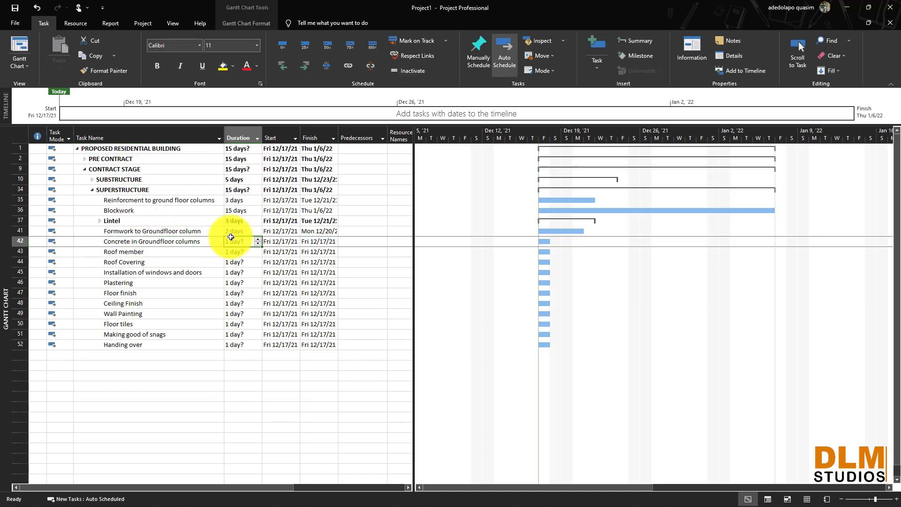
type("3")
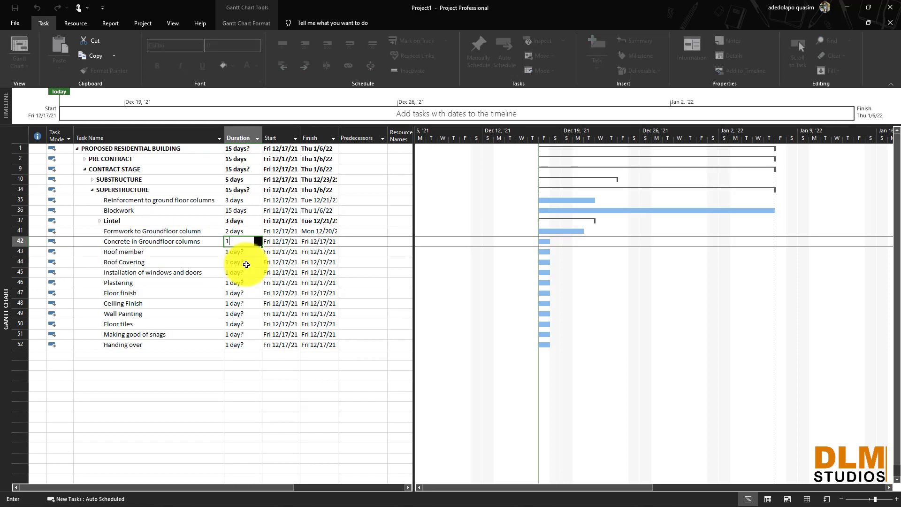
left_click(239, 257)
left_click(240, 257)
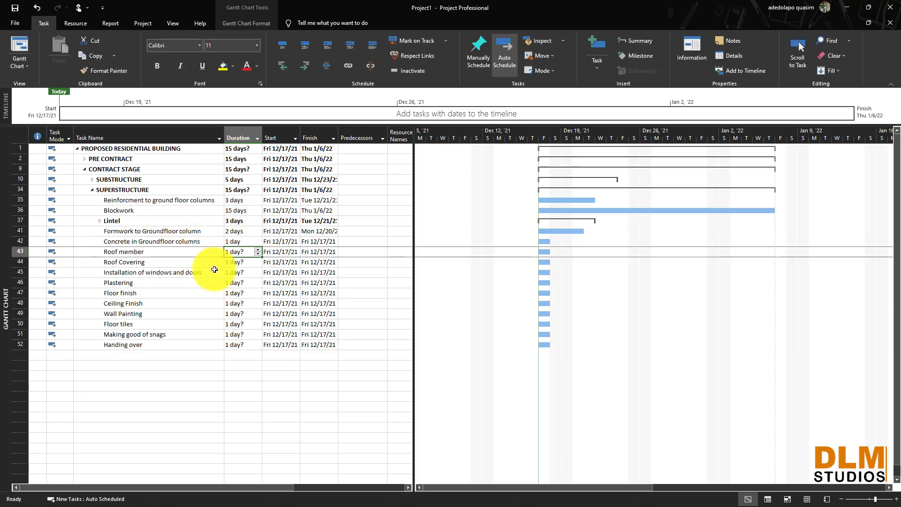
type("3")
left_click(241, 262)
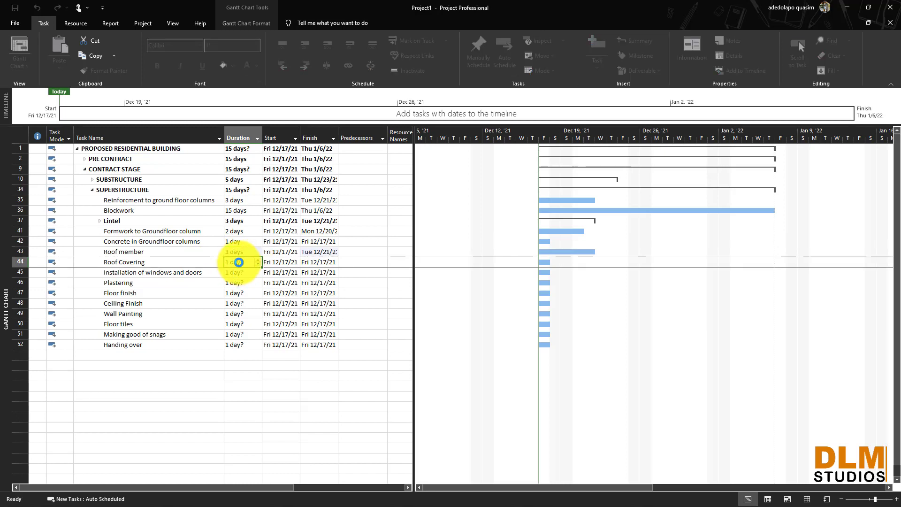
type("2")
- Set the durations of Installation of windows and doors to 3 days and Plastering to 4 days
left_click(247, 274)
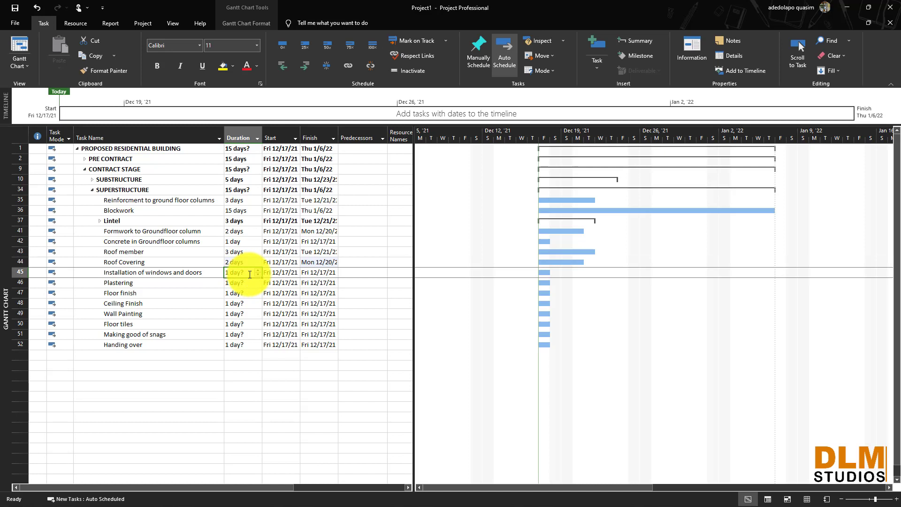
type("3")
left_click(237, 282)
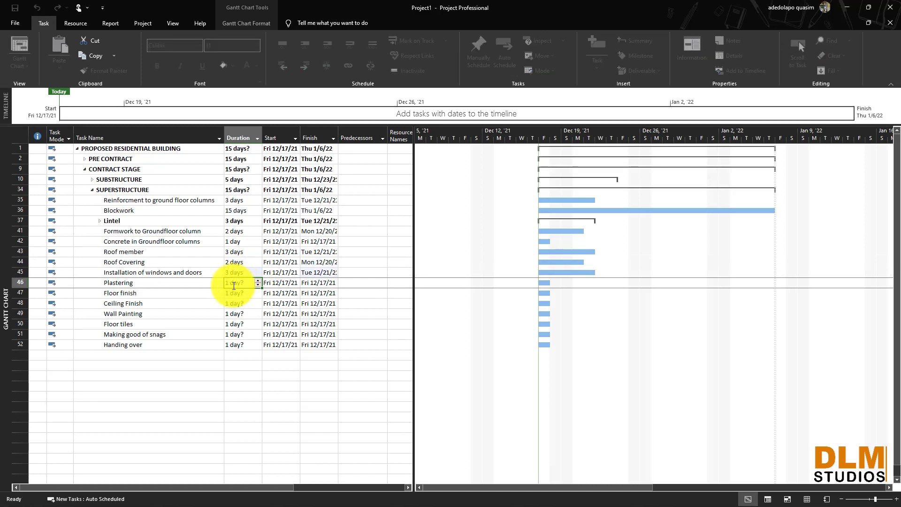
key("BackSpace")
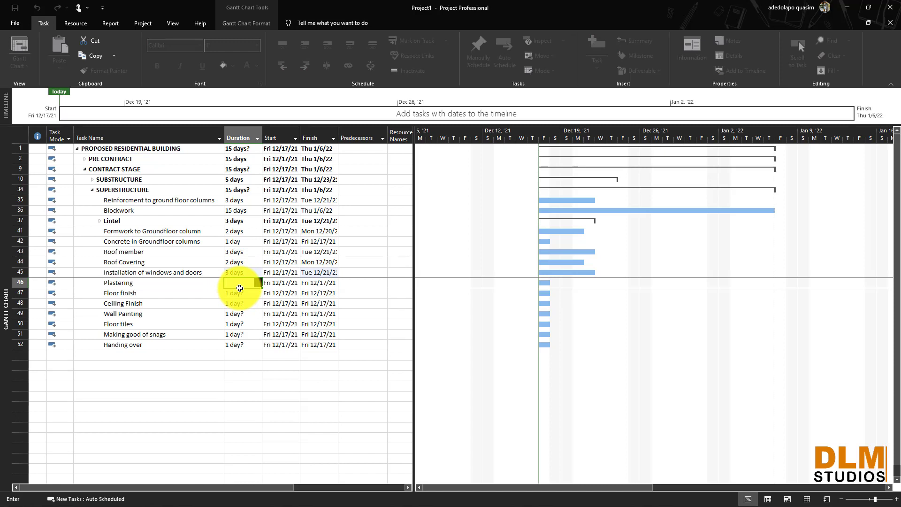
type("4")
- Set the durations of Floor finish to 8 days and Ceiling Finish to 4 days
left_click(232, 293)
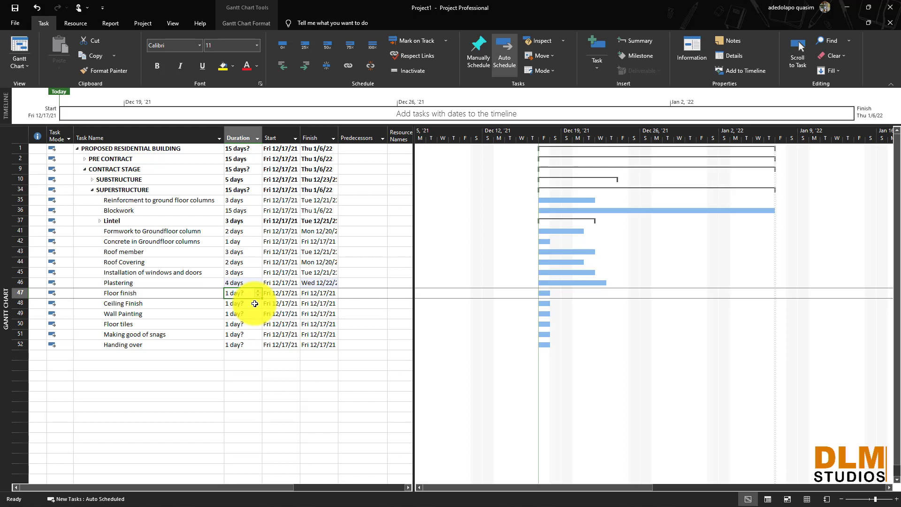
type("8")
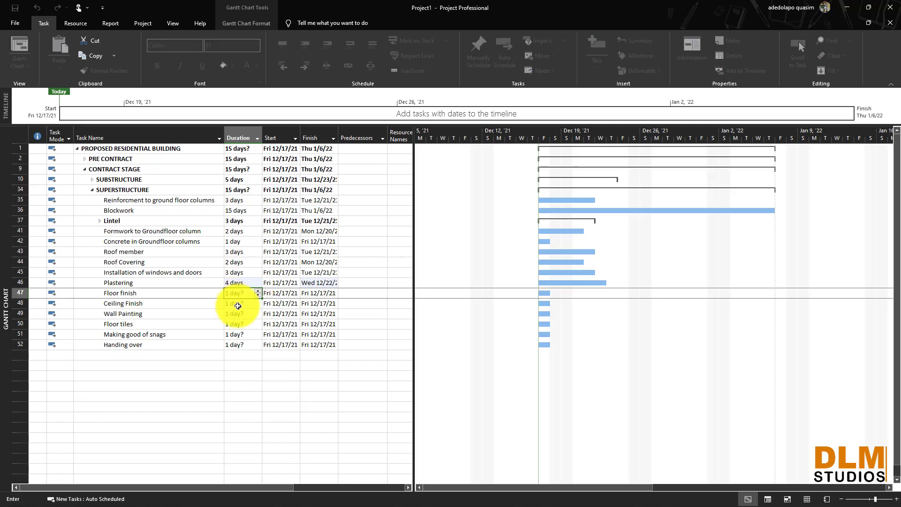
key("Return")
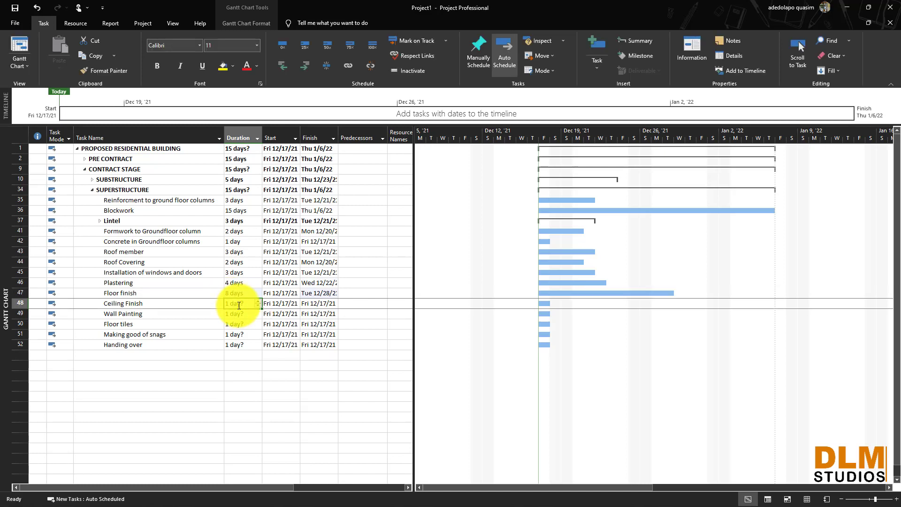
type("2")
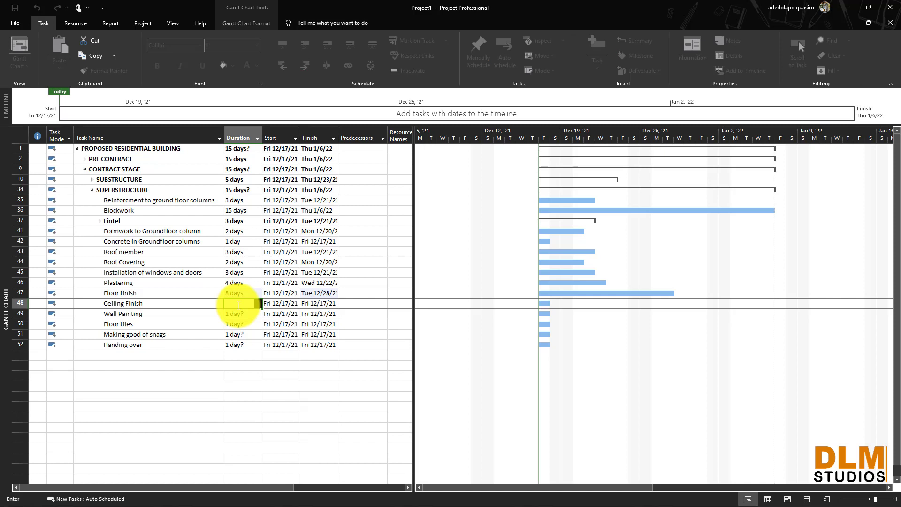
type("4 days")
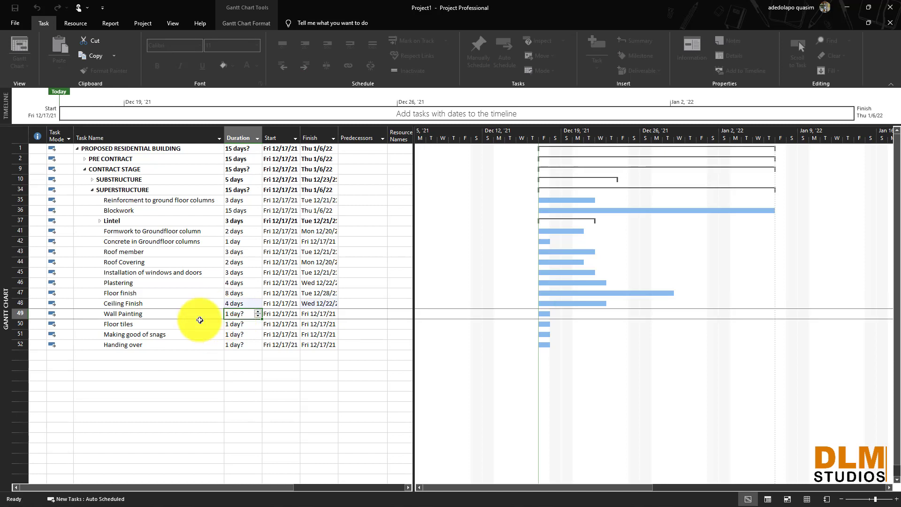
key("Return")
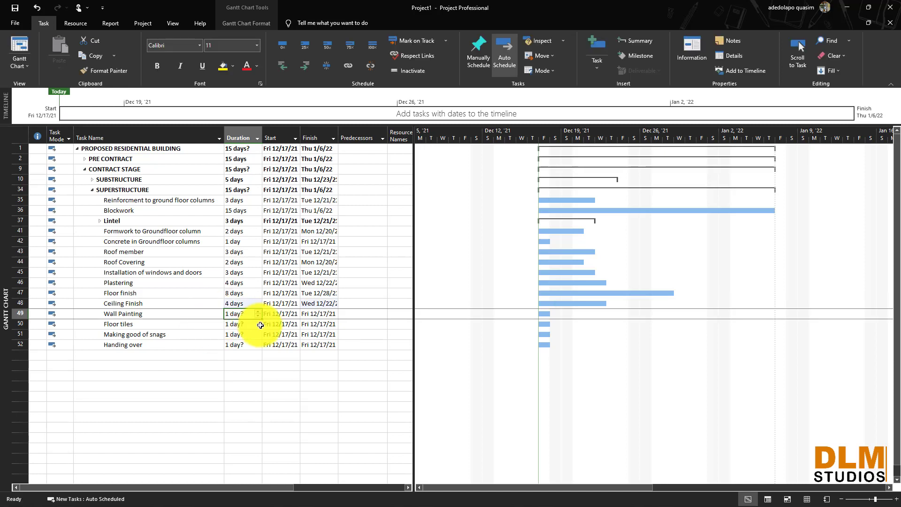
- Set the durations of Wall Painting to 4 days, Floor tiles to 6 days, Making good of snags to 5 days and Handing over to 1 day
key("BackSpace")
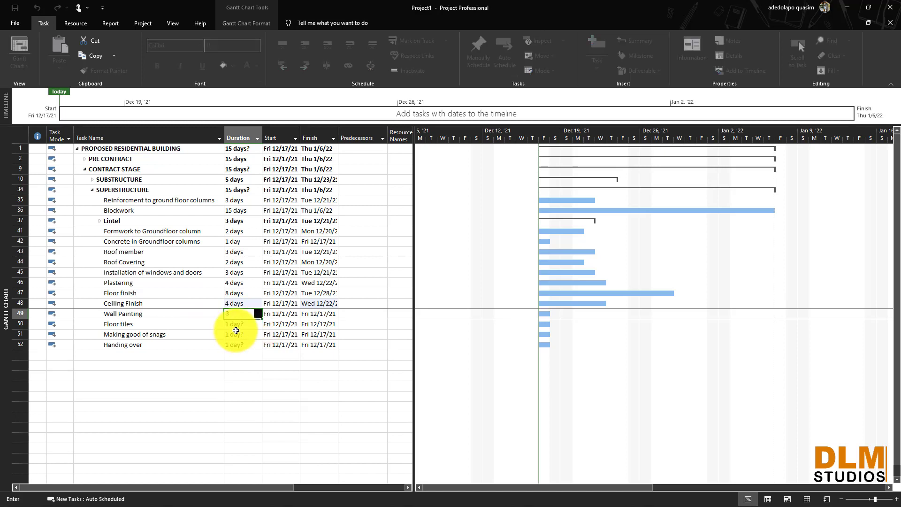
type("4")
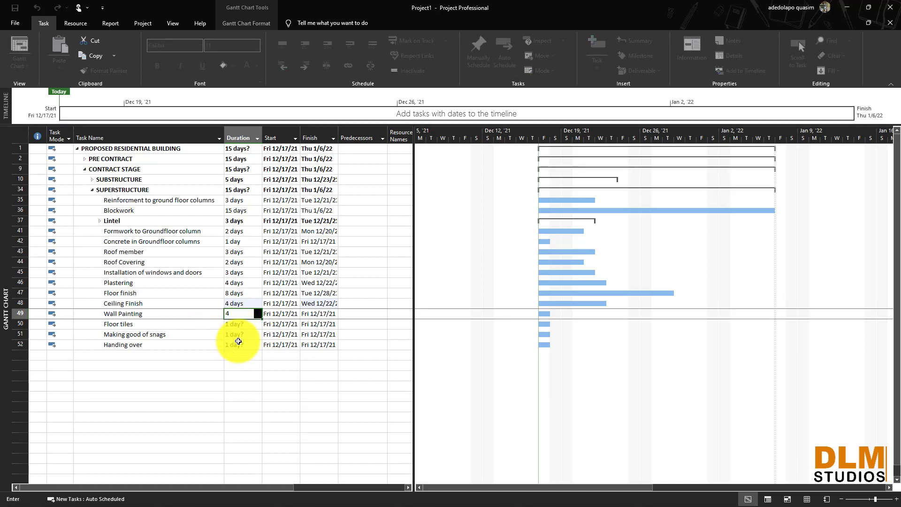
key("Return")
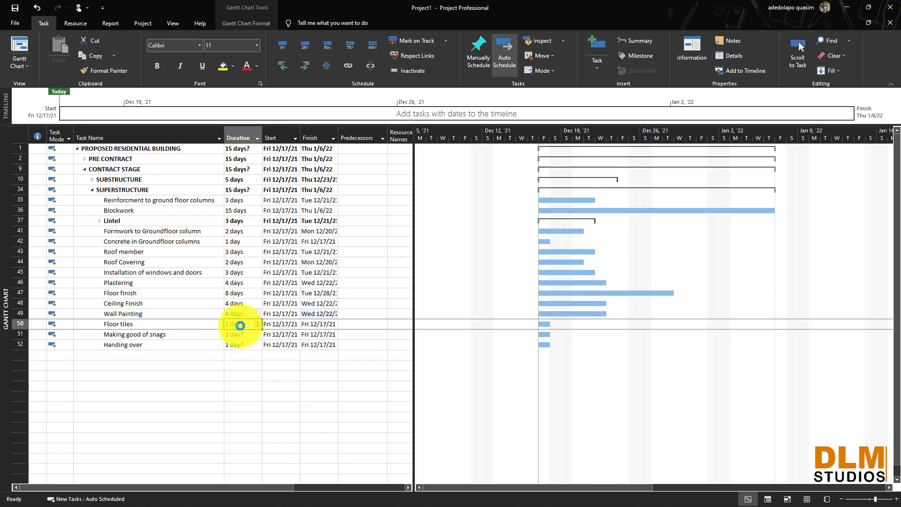
type("6")
key("Return")
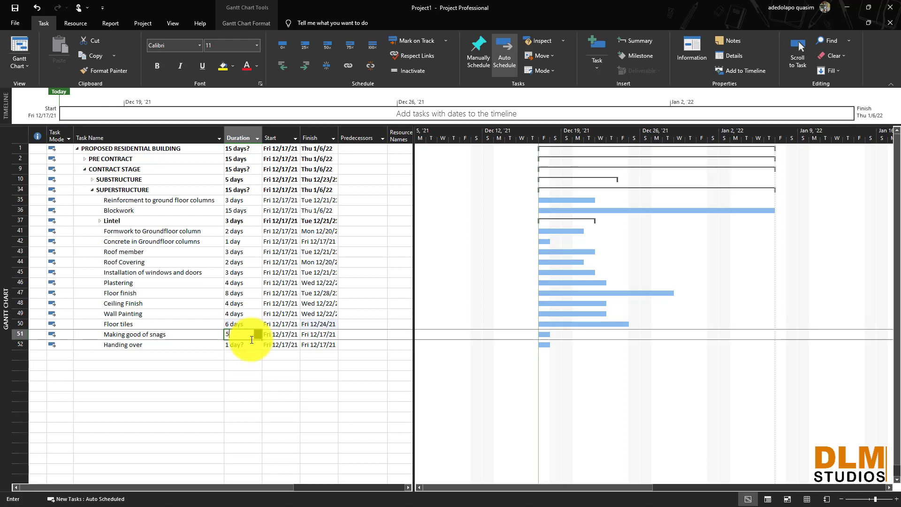
type("5")
key("Return")
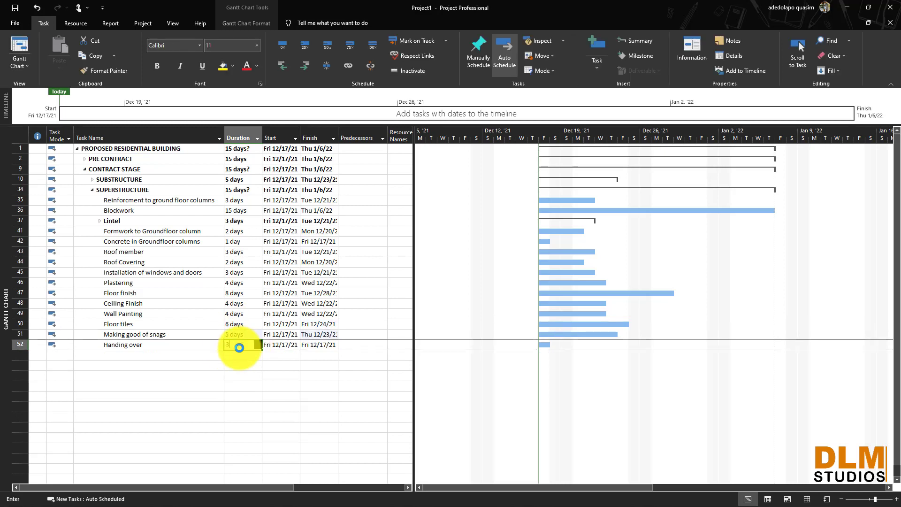
left_click(244, 385)
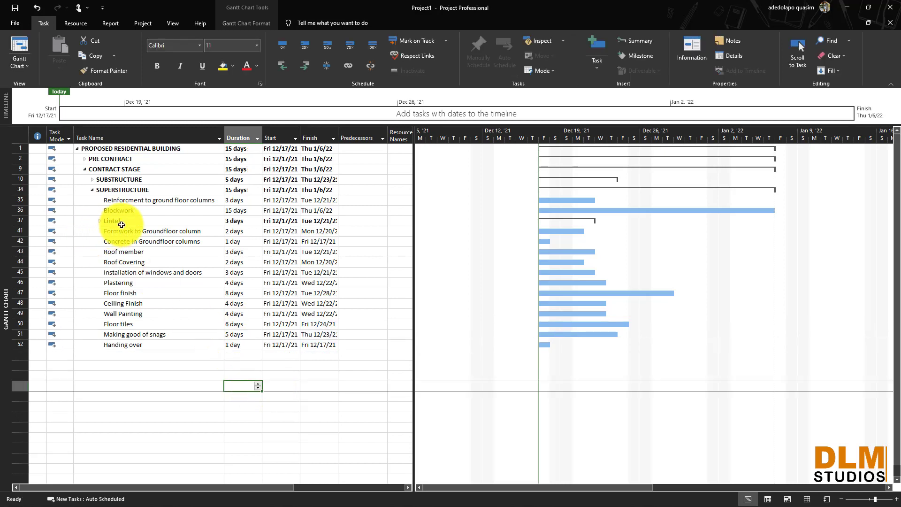
- Collapse the SUPERSTRUCTURE summary task, keeping the CONTRACT STAGE outline expanded
left_click(93, 191)
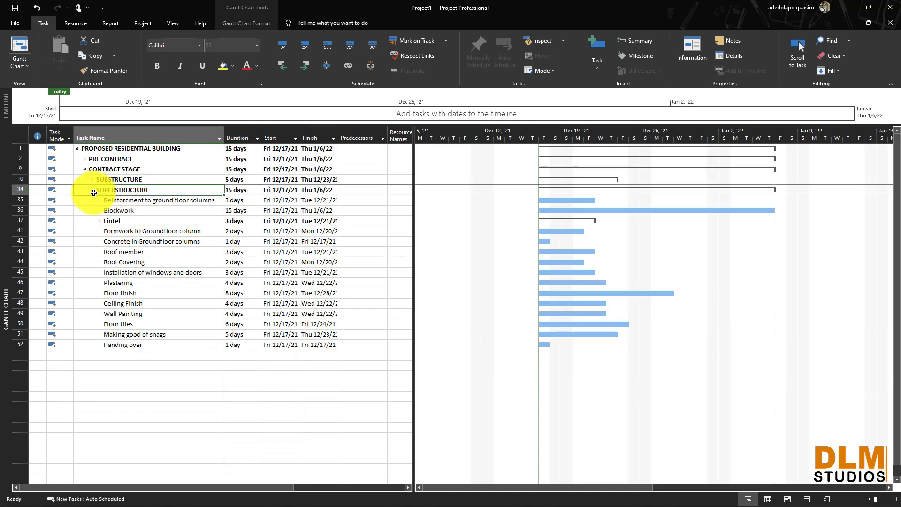
left_click(92, 190)
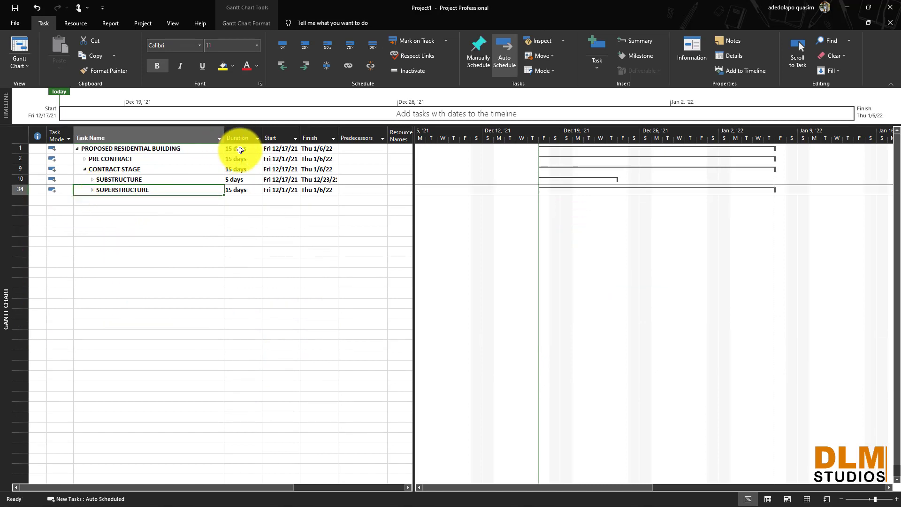
left_click(84, 170)
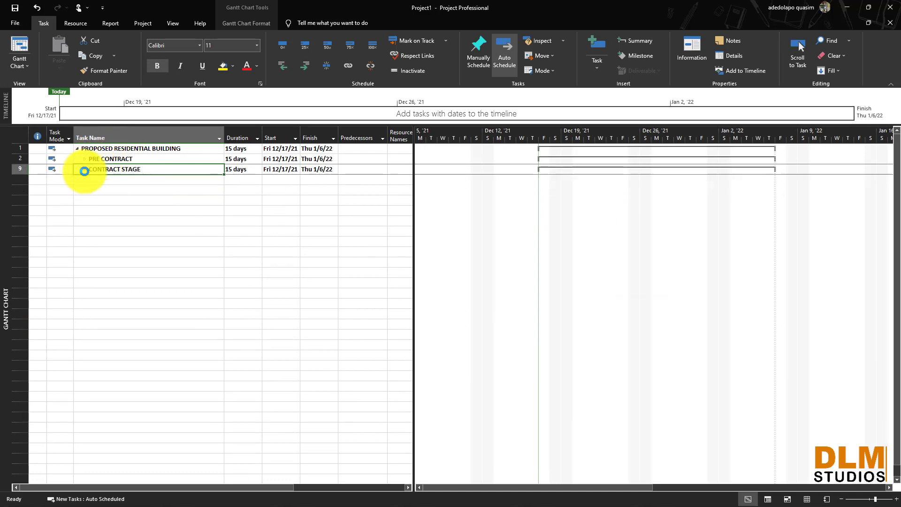
left_click(84, 170)
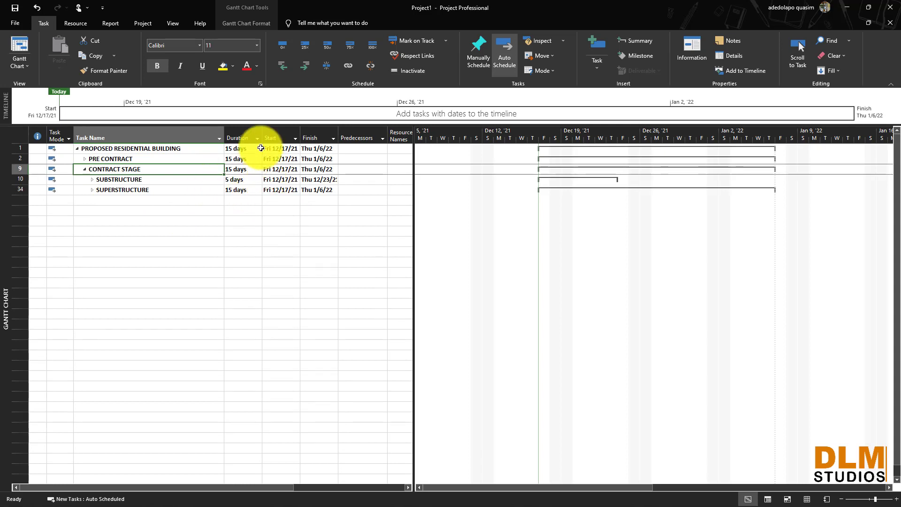
- Expand the PRE CONTRACT and SUBSTRUCTURE summary tasks to show their subtasks
left_click(86, 160)
left_click(85, 159)
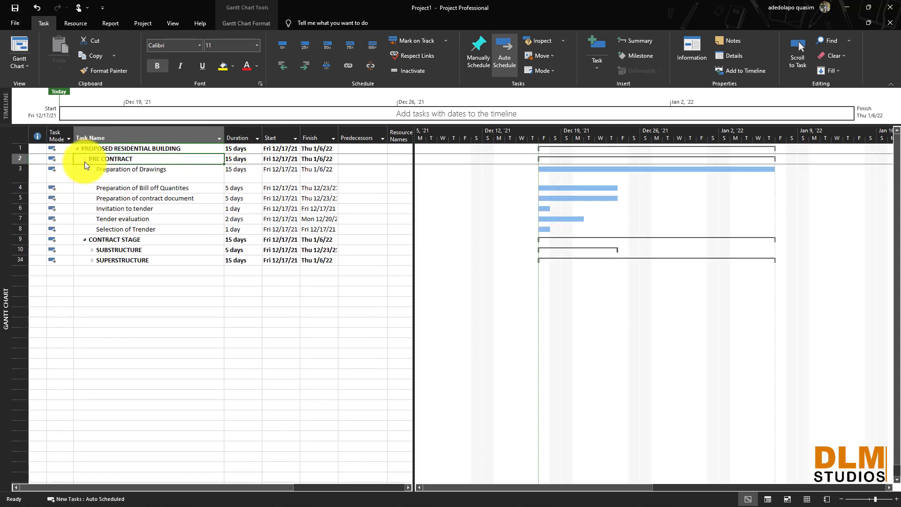
left_click(88, 241)
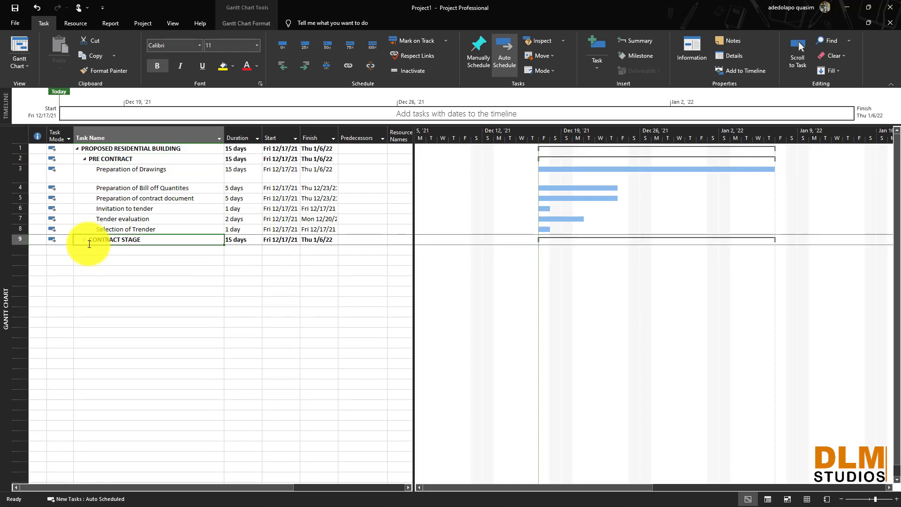
left_click(89, 250)
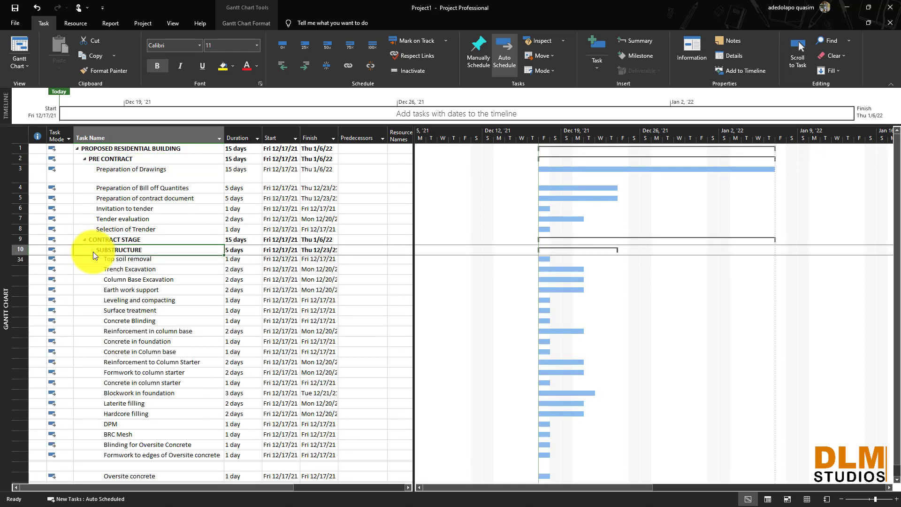
scroll(100, 294, "down", 2)
scroll(100, 293, "up", 2)
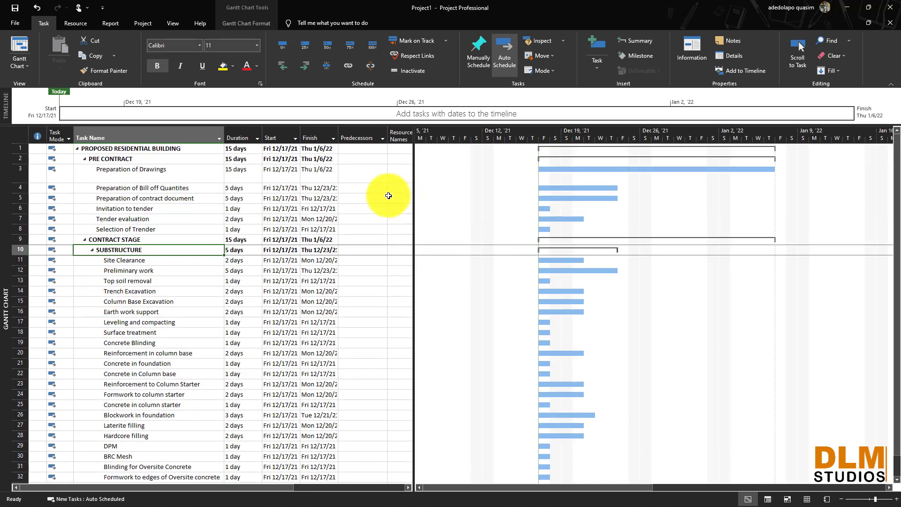
- Set predecessor 3 for Preparation of Bill off Quantites and predecessor 4 for Preparation of contract document
left_click(370, 177)
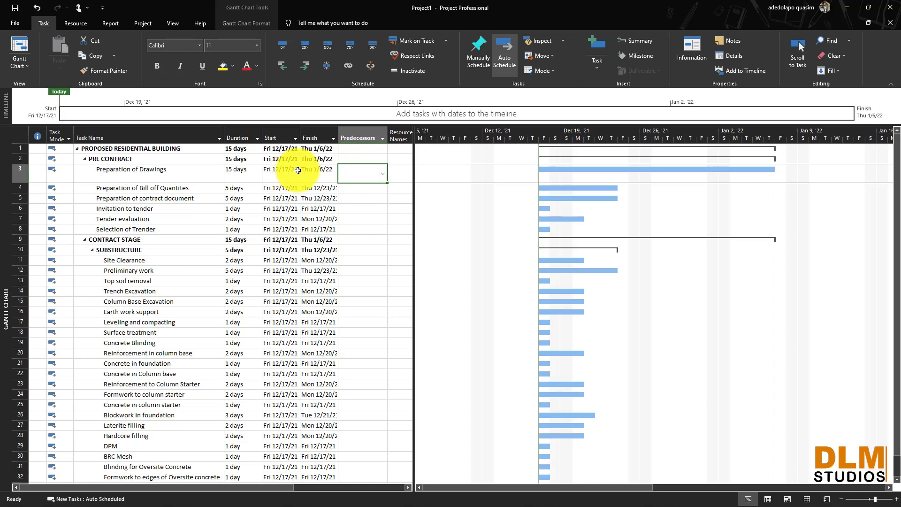
left_click(359, 189)
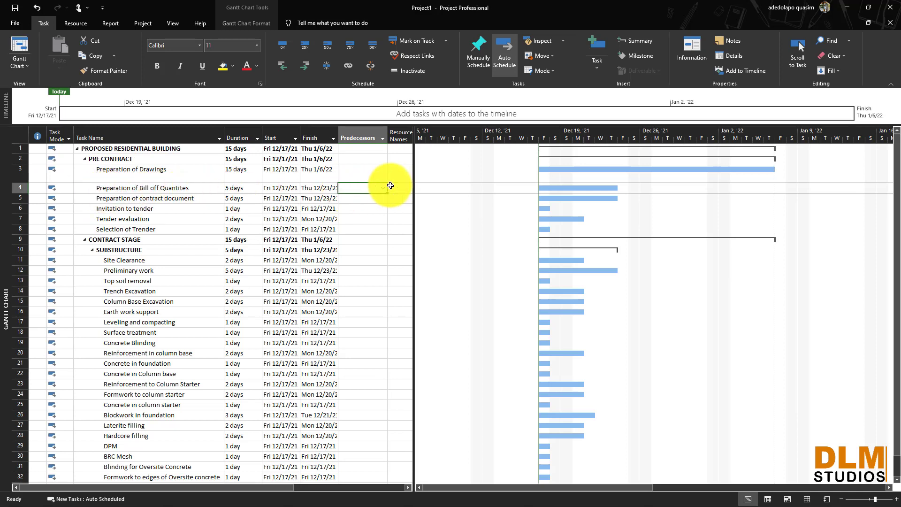
type("3")
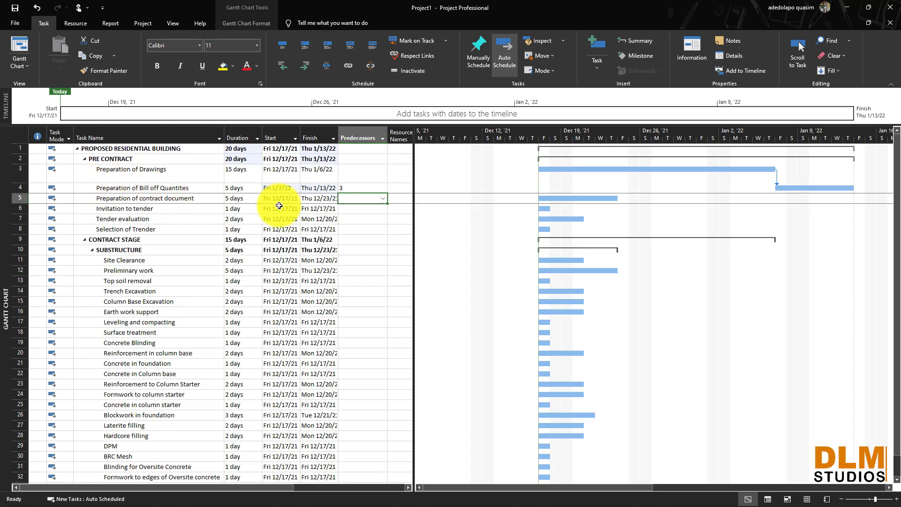
type("4")
key("Return")
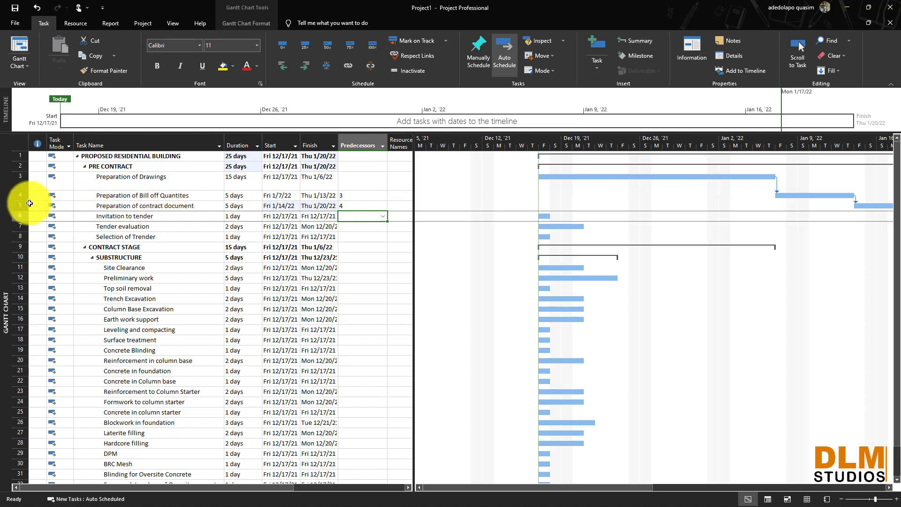
- Set the predecessors of Invitation to tender to 5, Tender evaluation to 6 and Selection of Trender to 7
type("5")
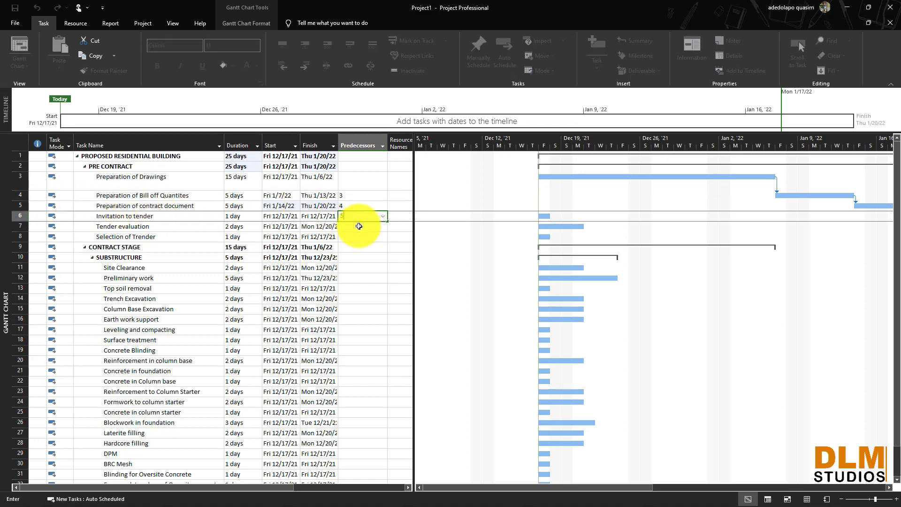
left_click(357, 226)
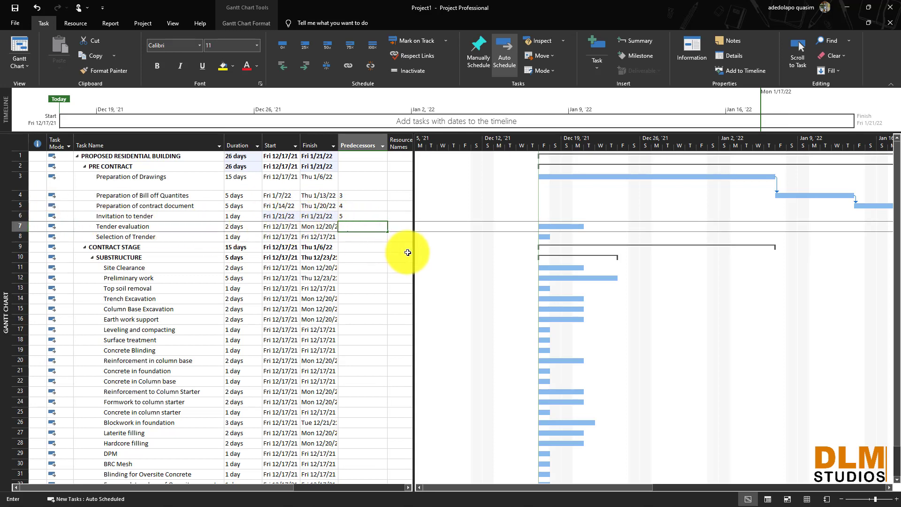
type("6")
left_click(355, 237)
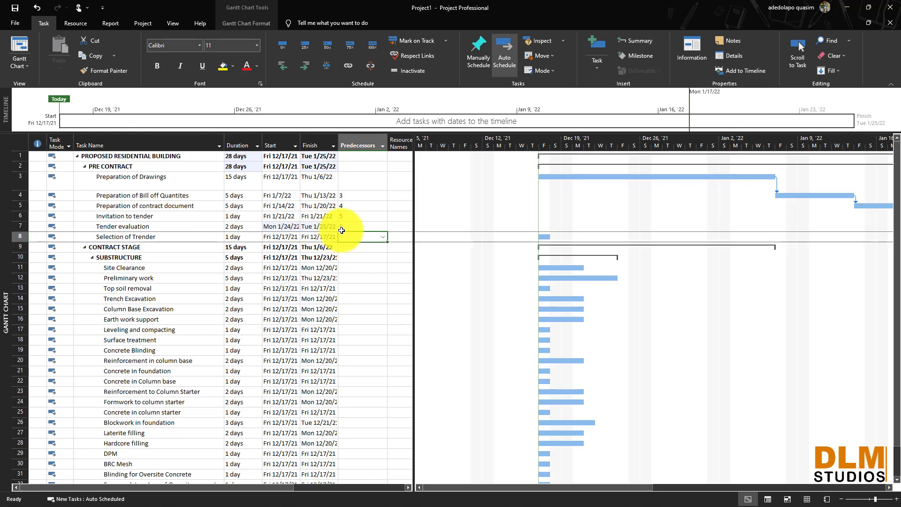
type("7")
left_click(358, 247)
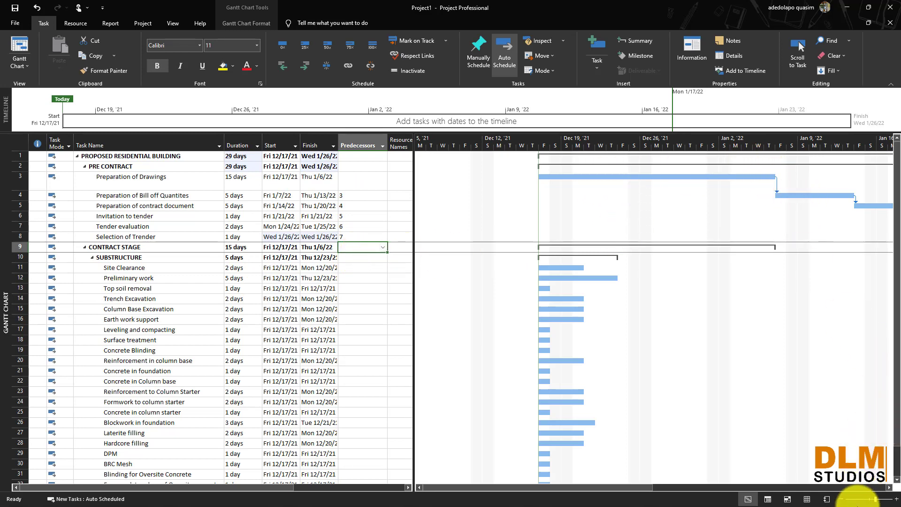
- Set predecessor 8 for Site Clearance and predecessor 11 for Preliminary work in the substructure stage
left_click(856, 499)
left_click(863, 499)
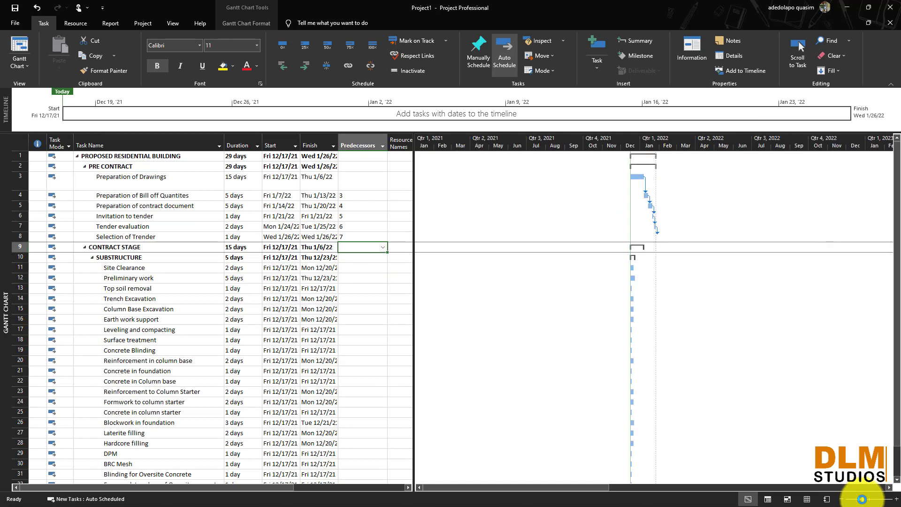
left_click(869, 501)
left_click(872, 501)
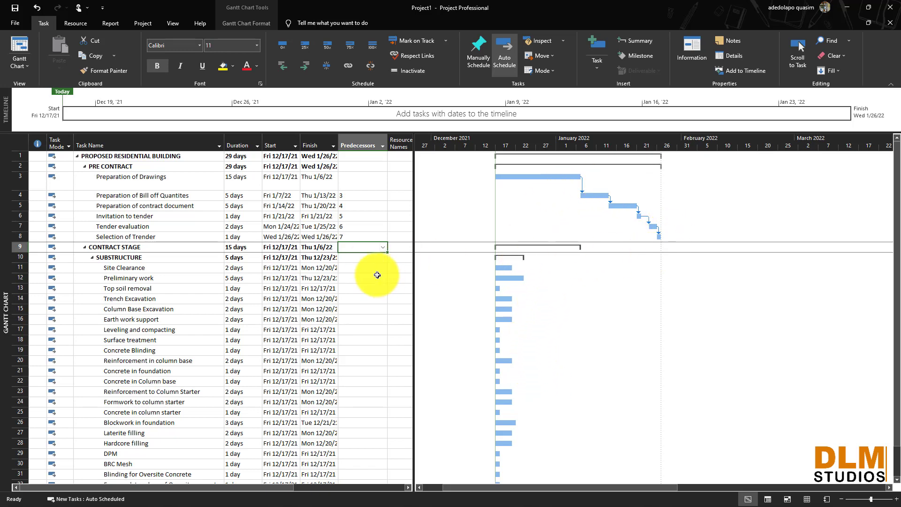
left_click(359, 267)
scroll(306, 229, "down", 1)
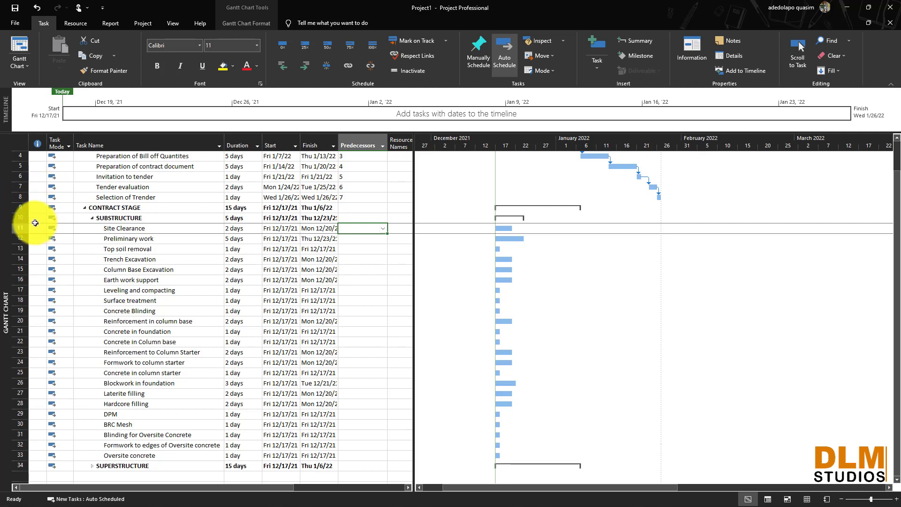
left_click(18, 197)
left_click(354, 230)
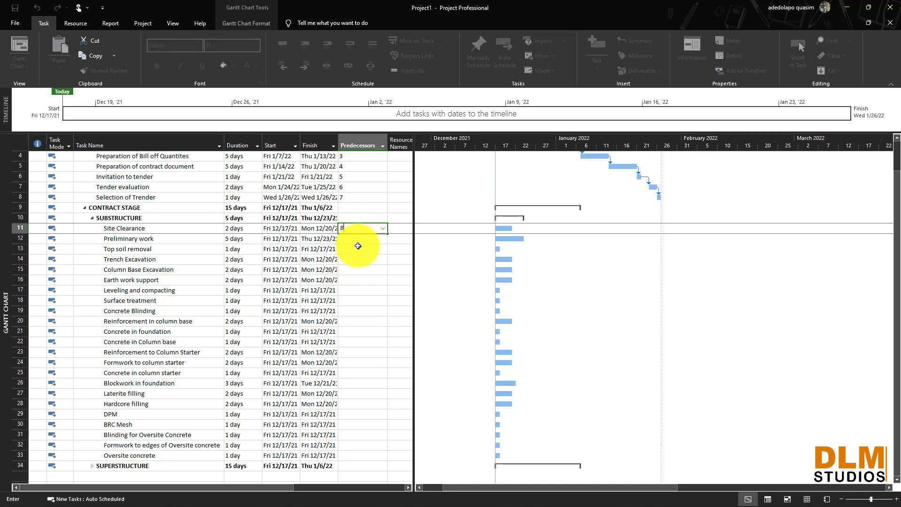
left_click(356, 241)
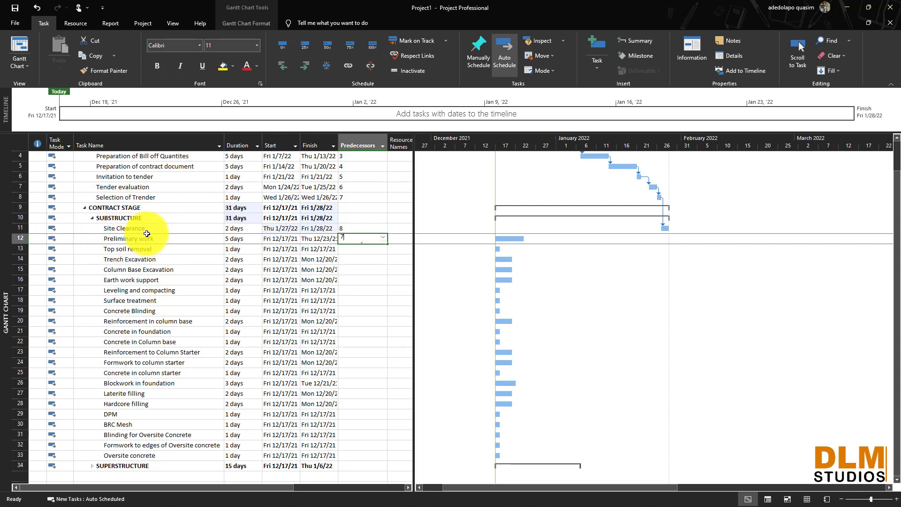
left_click(354, 247)
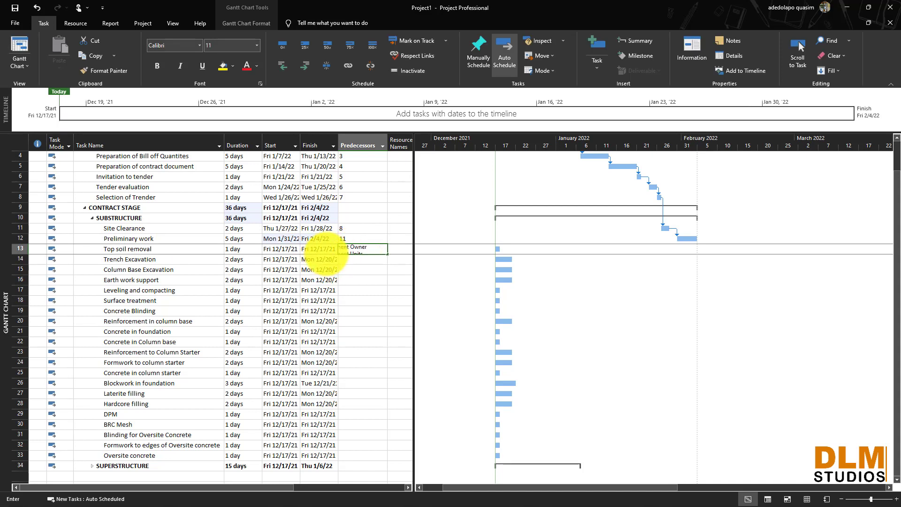
type("13")
left_click(355, 261)
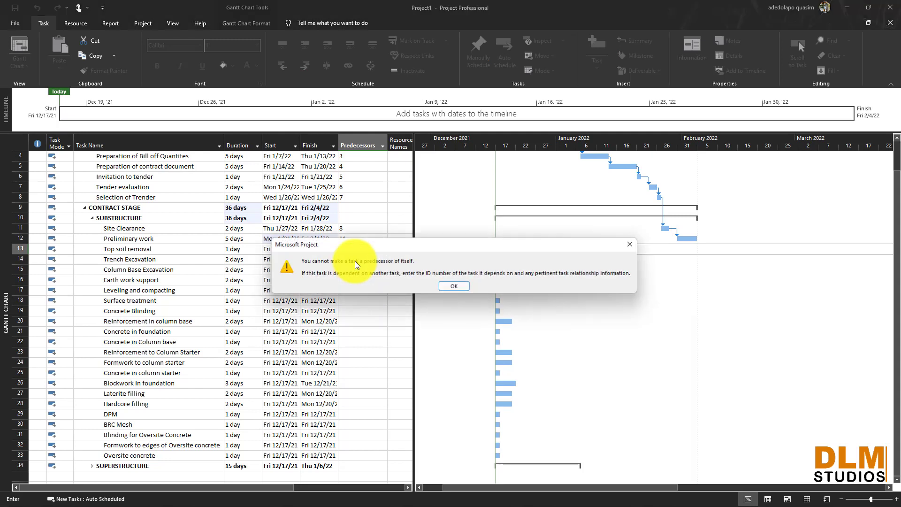
left_click(453, 287)
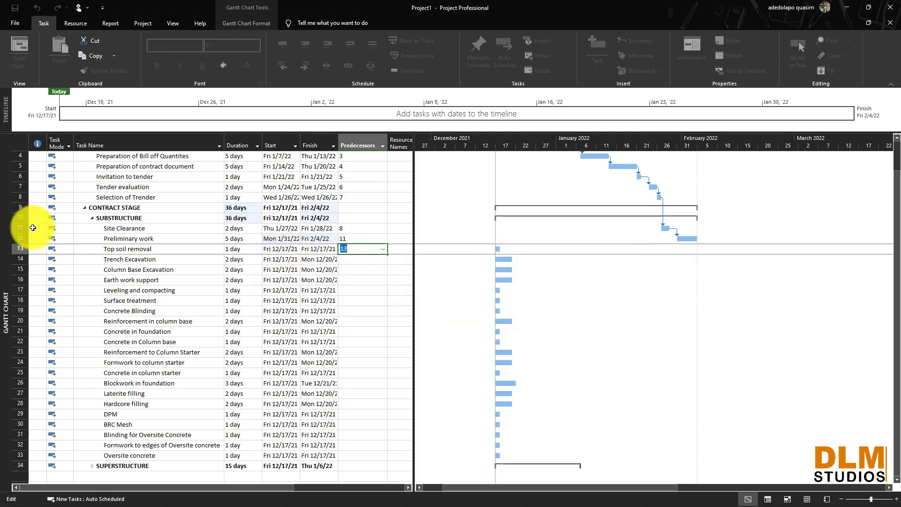
- Set the predecessor of Top soil removal to task 12
type("12")
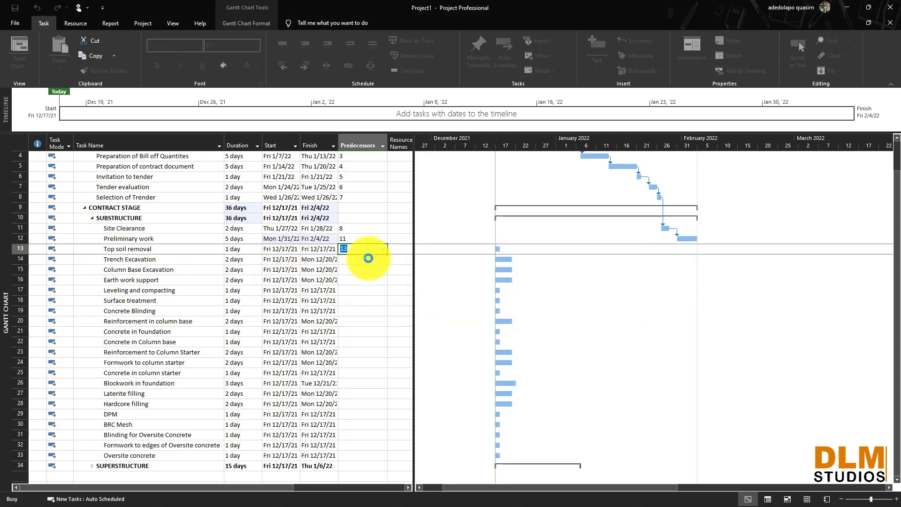
type("12")
key("Return")
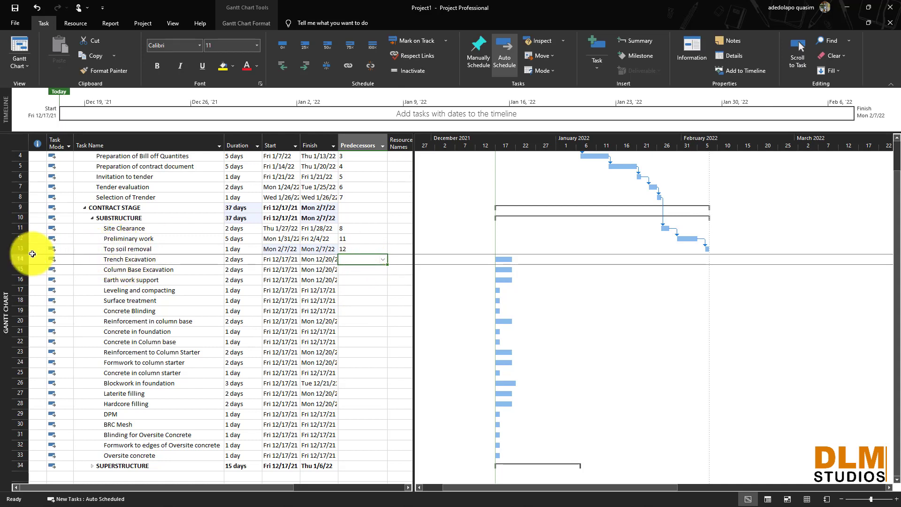
- Set predecessor 13 for both Trench Excavation and Column Base Excavation
type("13")
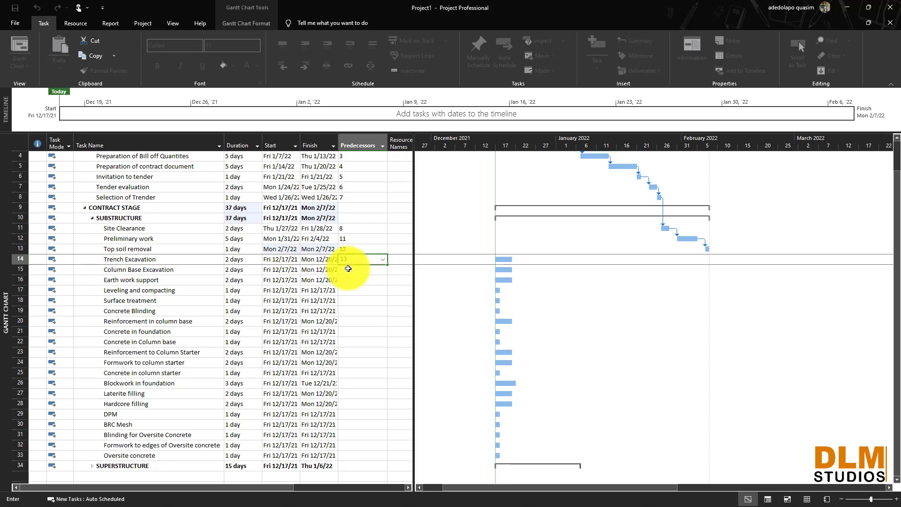
key("Return")
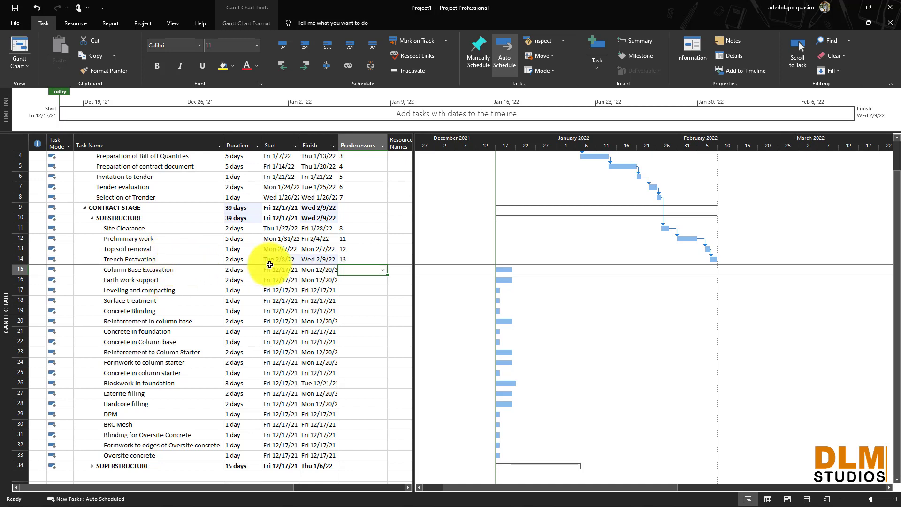
type("13")
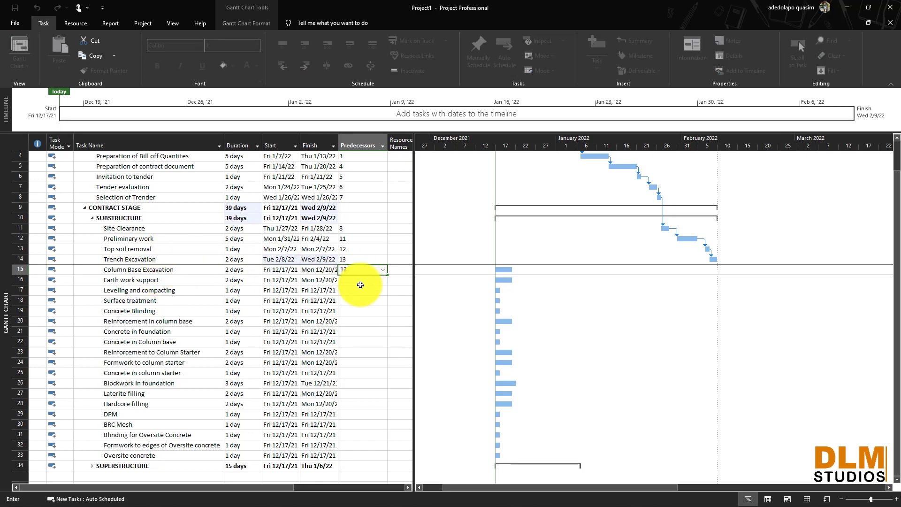
key("Return")
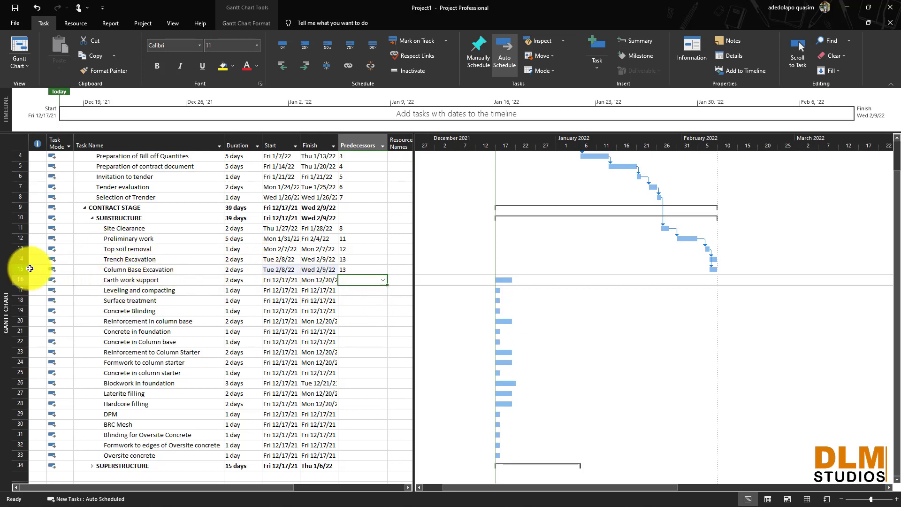
- Set predecessors 14,15 for Earth work support and predecessor 16 for Leveling and compacting
type("14,15")
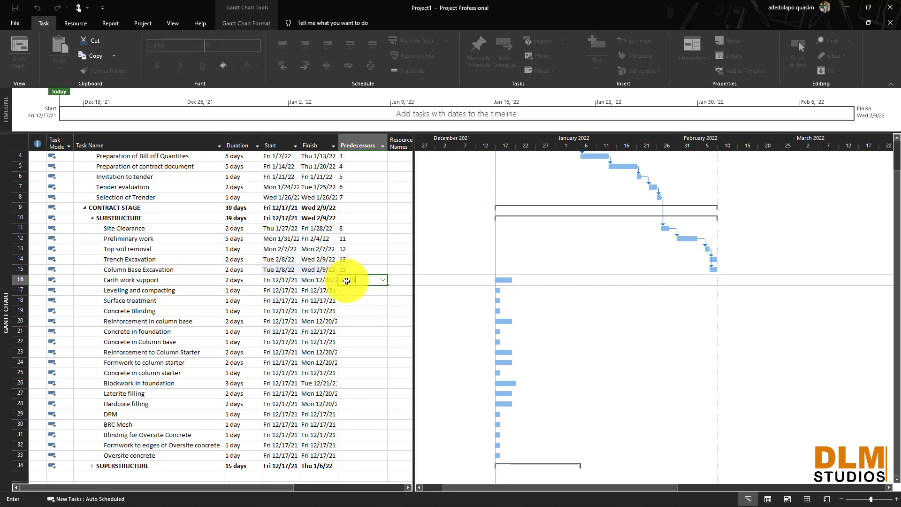
key("Return")
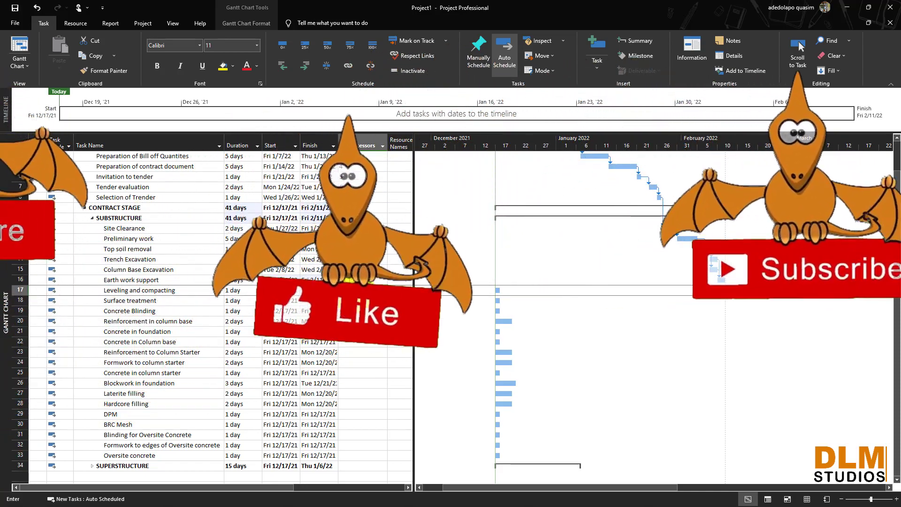
type("16")
left_click(358, 304)
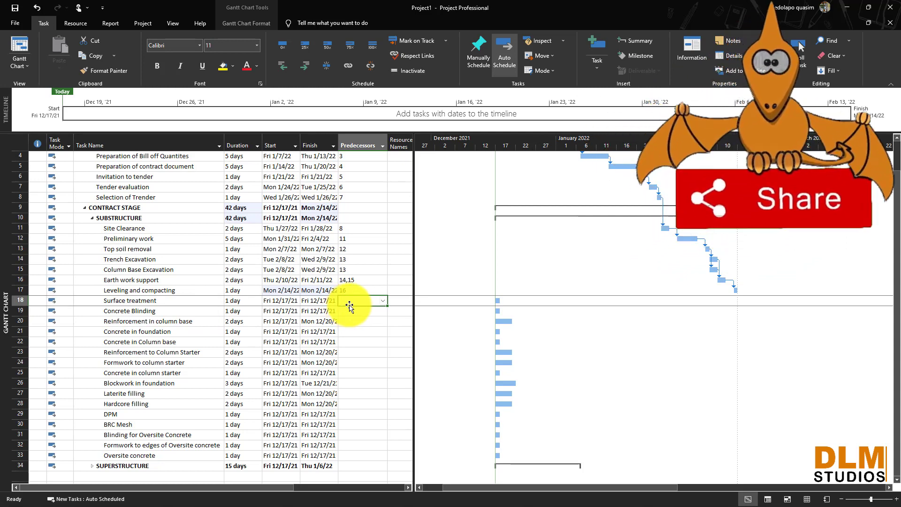
- Set the predecessors of Surface treatment to 17, Concrete Blinding to 18 and Reinforcement in column base to 19
type("17")
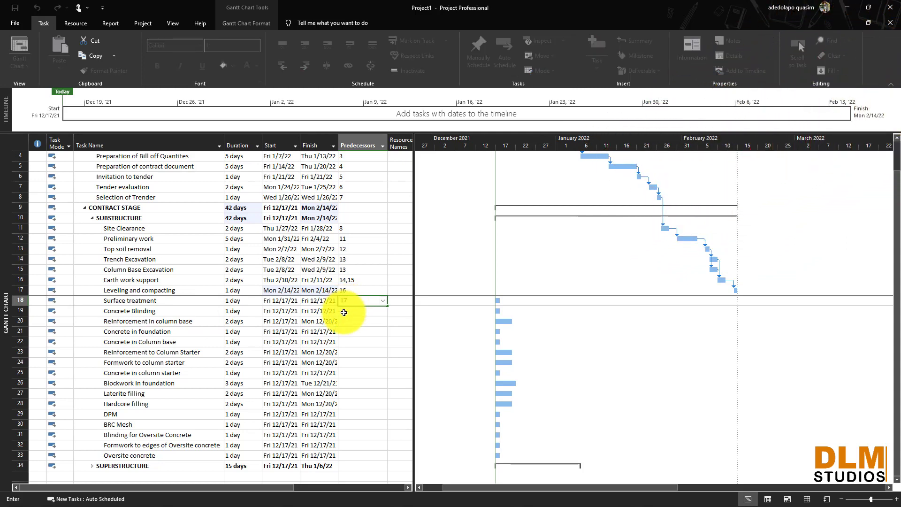
key("Return")
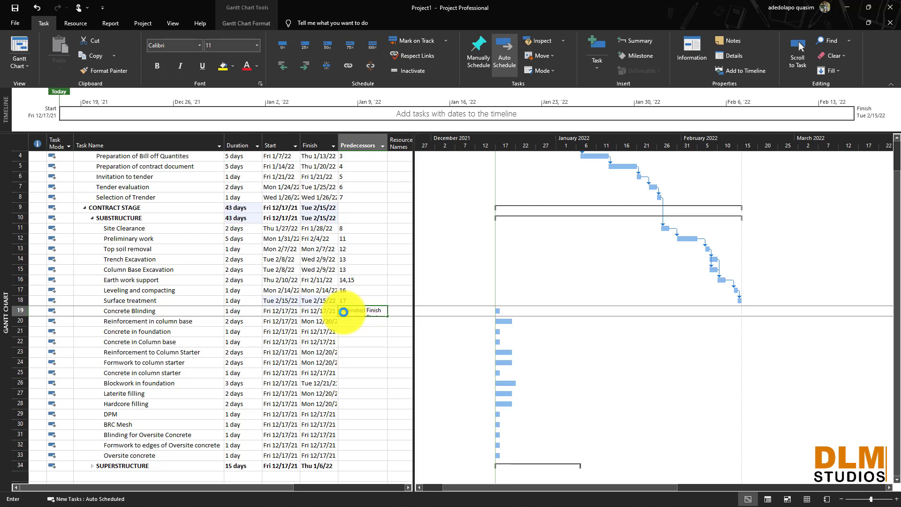
type("18")
key("Return")
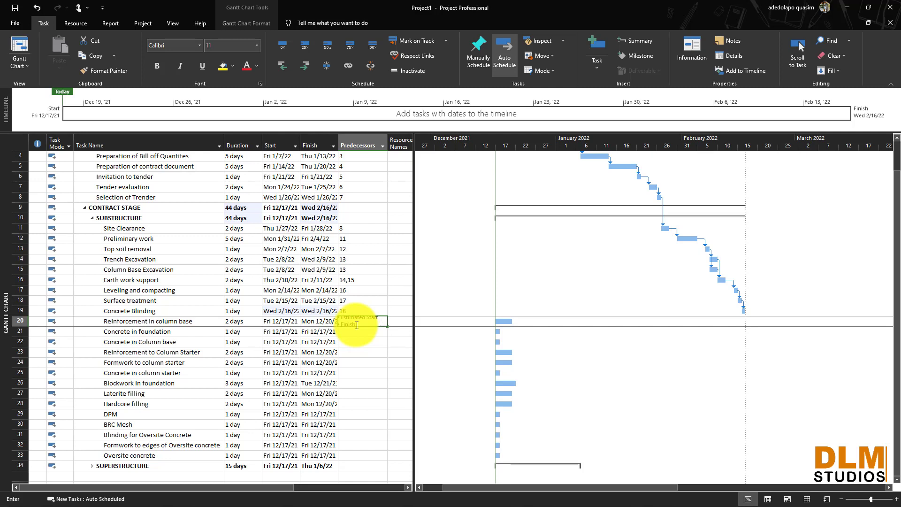
type("19")
key("Return")
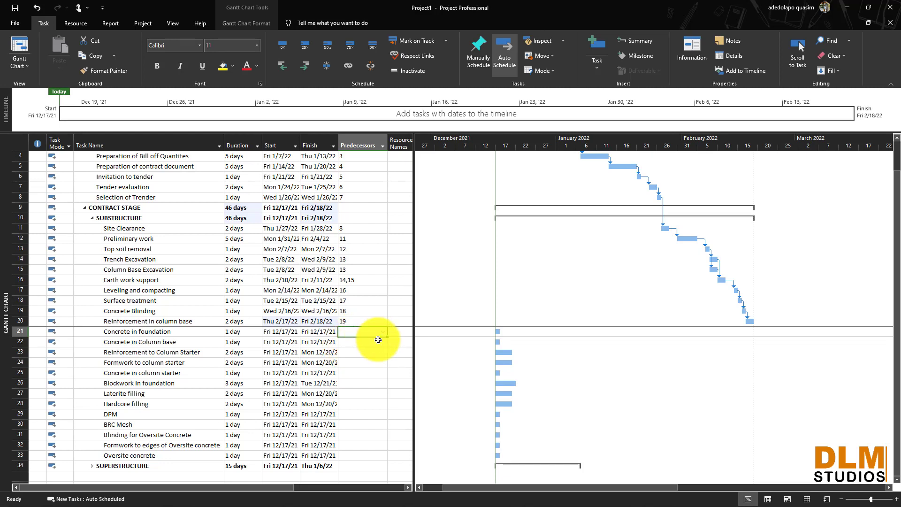
- Set predecessor 20 for both Concrete in foundation and Concrete in Column base
type("20")
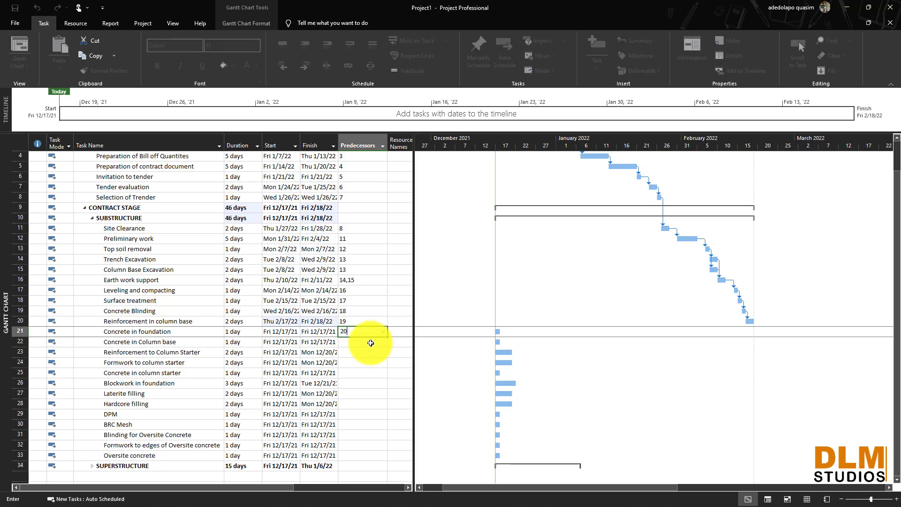
key("Return")
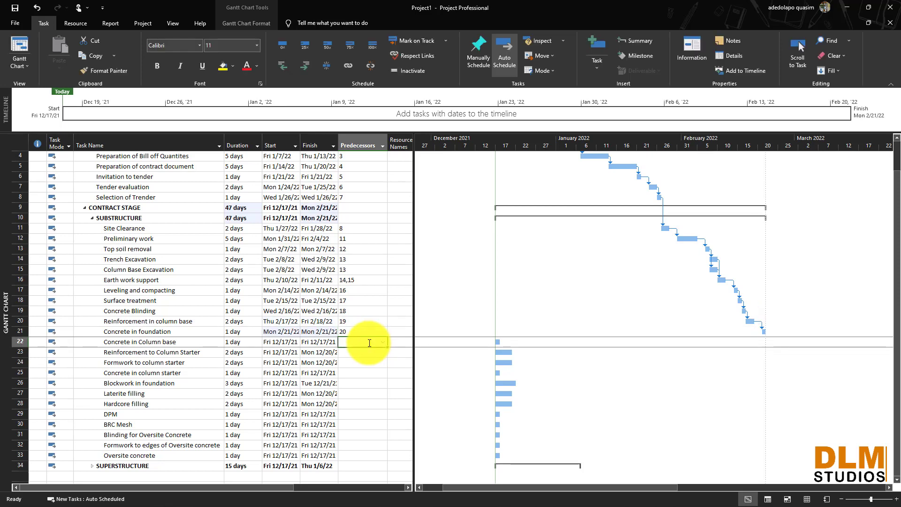
type("20")
left_click(360, 355)
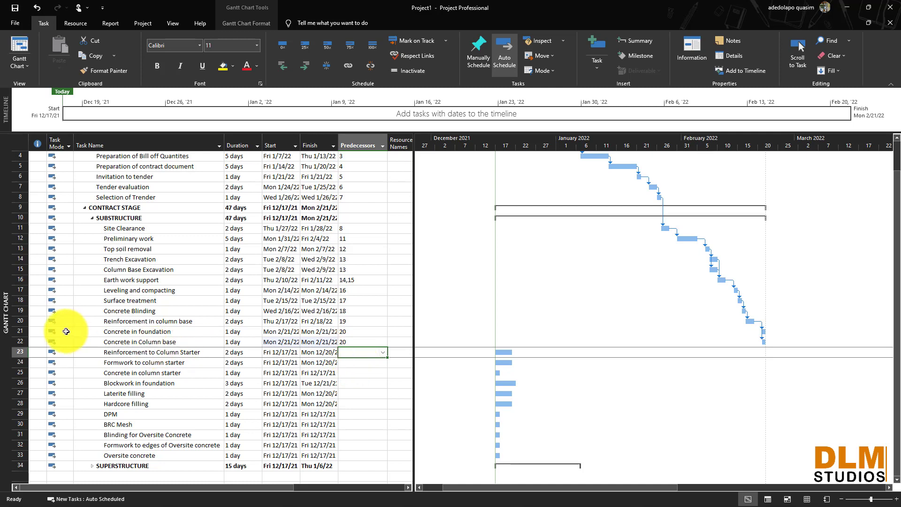
- Set predecessors 21,22 for Reinforcement to Column Starter and predecessor 23 for Formwork to column starter
type("21")
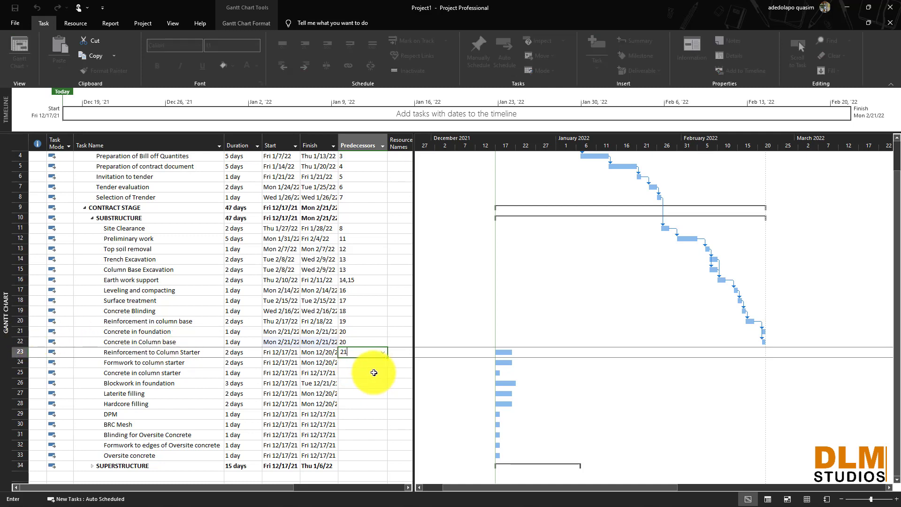
type(",22")
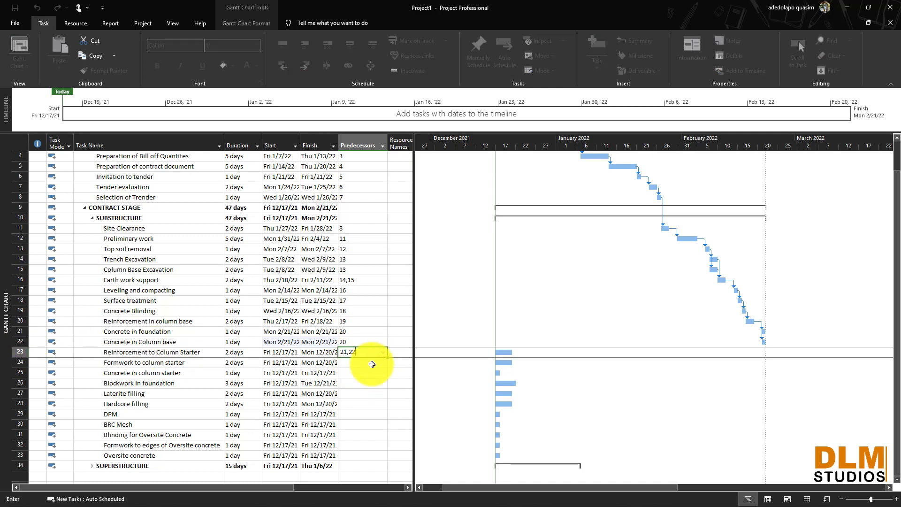
key("Return")
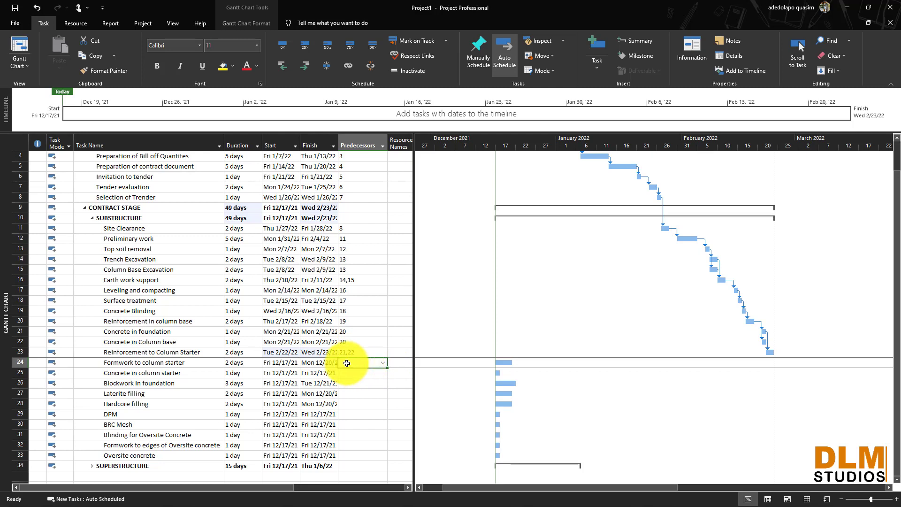
type("23")
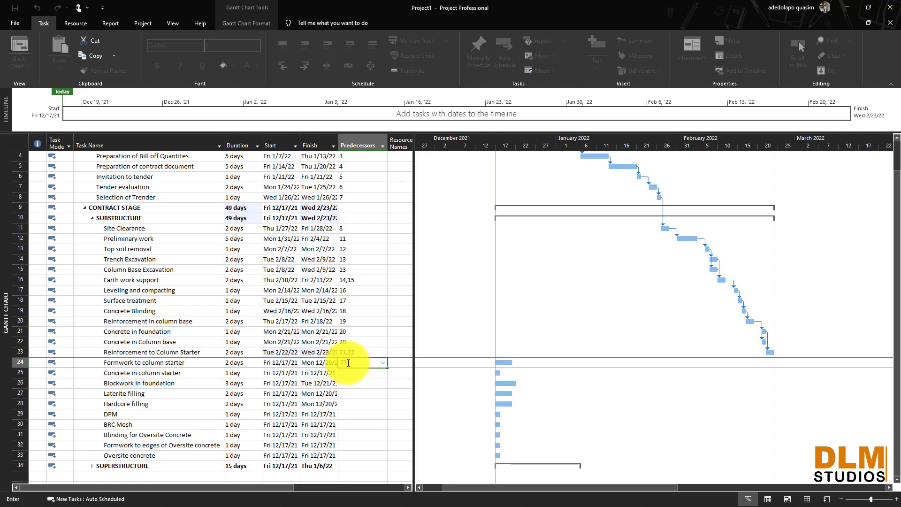
left_click(348, 375)
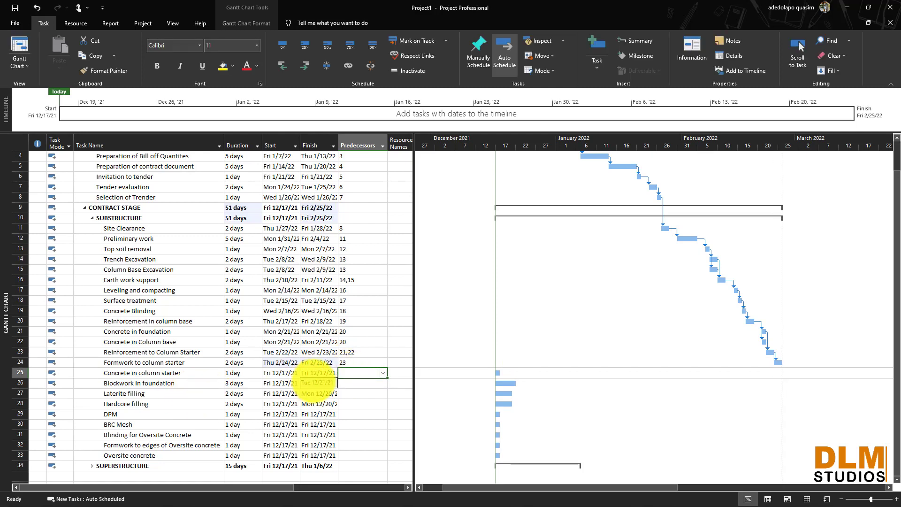
- Set the predecessors of Concrete in column starter to 24, Blockwork in foundation to 25, Laterite filling to 26 and Hardcore filling to 27
type("24")
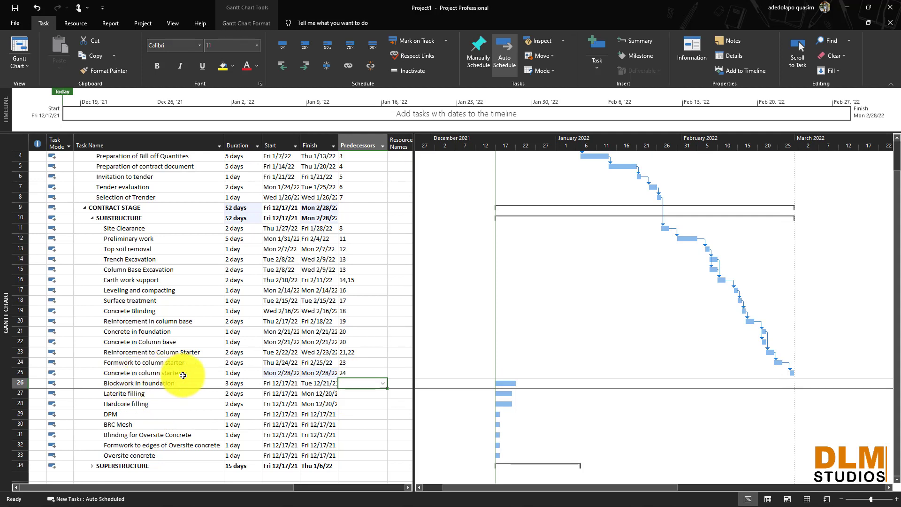
type("25")
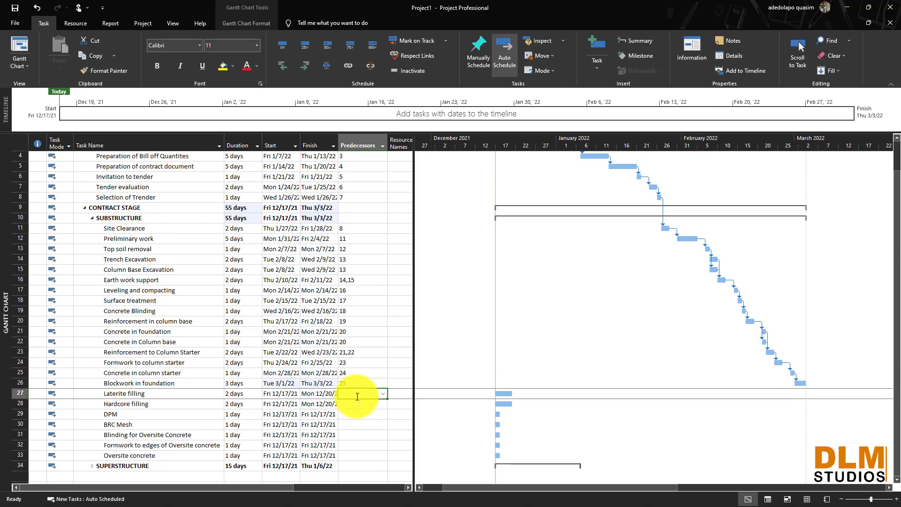
type("26")
key("Return")
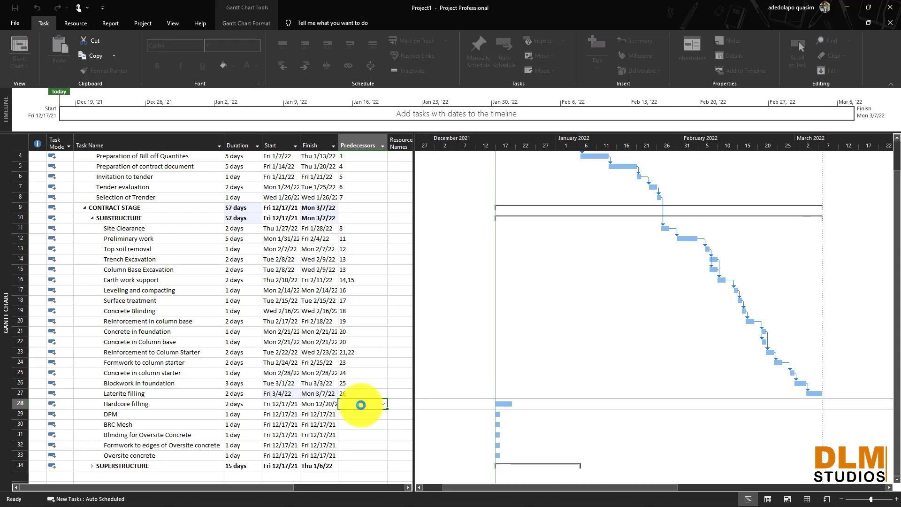
type("27")
key("Return")
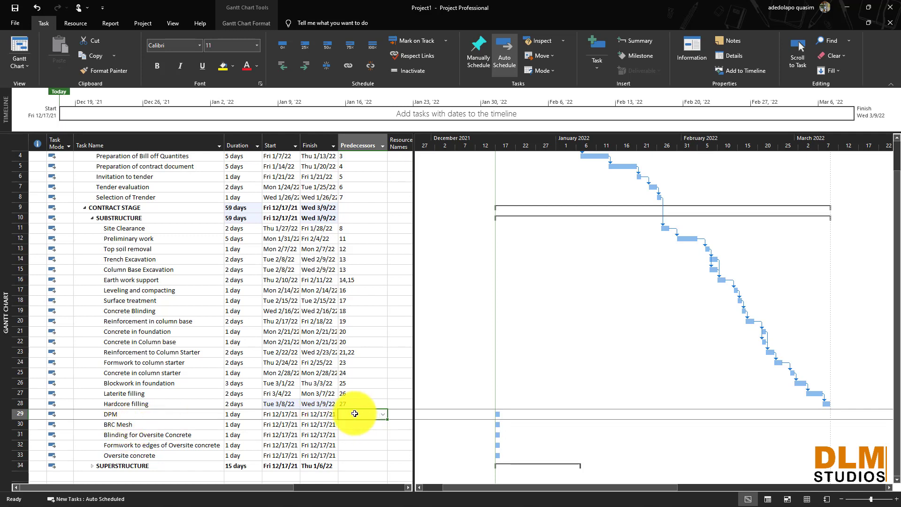
- Set predecessor 28 for both DPM and BRC Mesh
type("28")
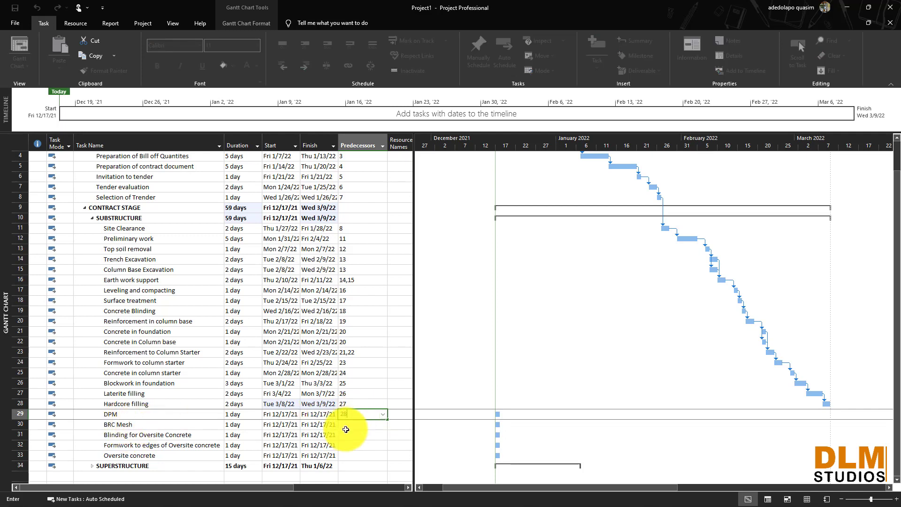
key("Return")
type("28")
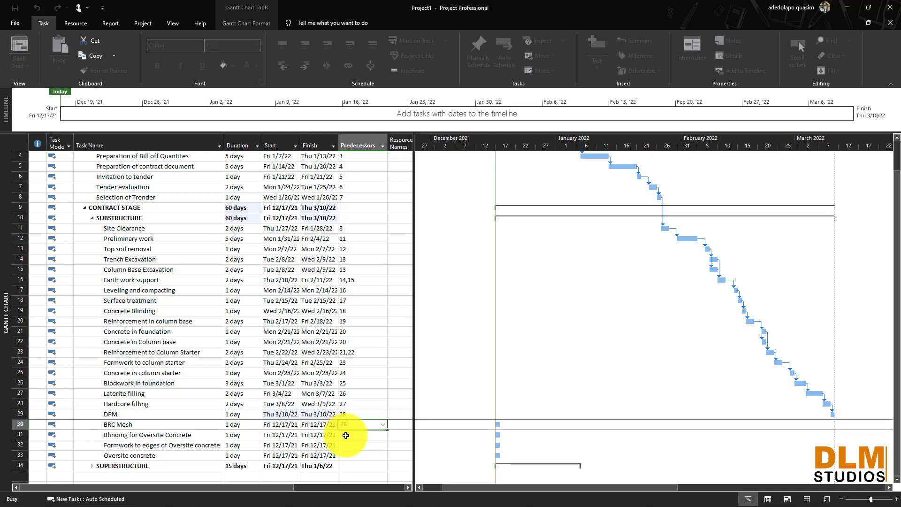
key("Return")
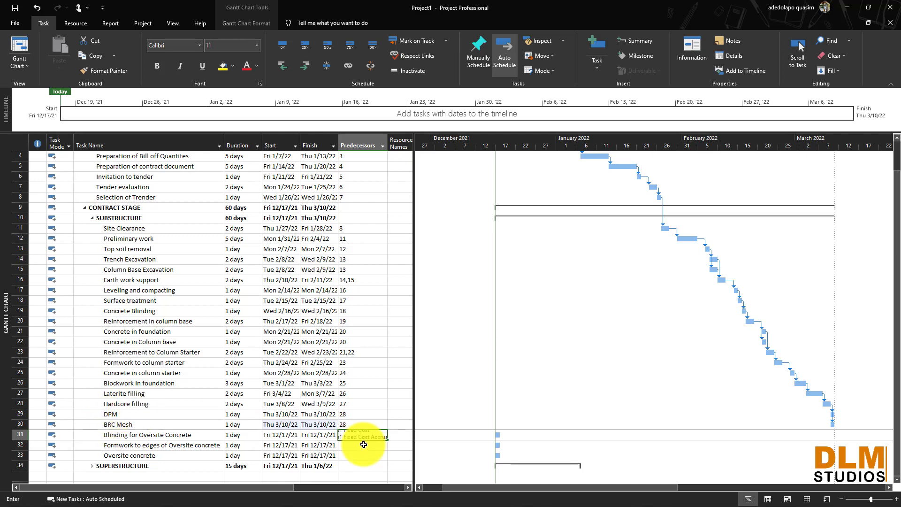
- Set the predecessors of Blinding for Oversite Concrete to 29,30, Formwork to edges of Oversite concrete to 31 and Oversite concrete to 32
type("29,3")
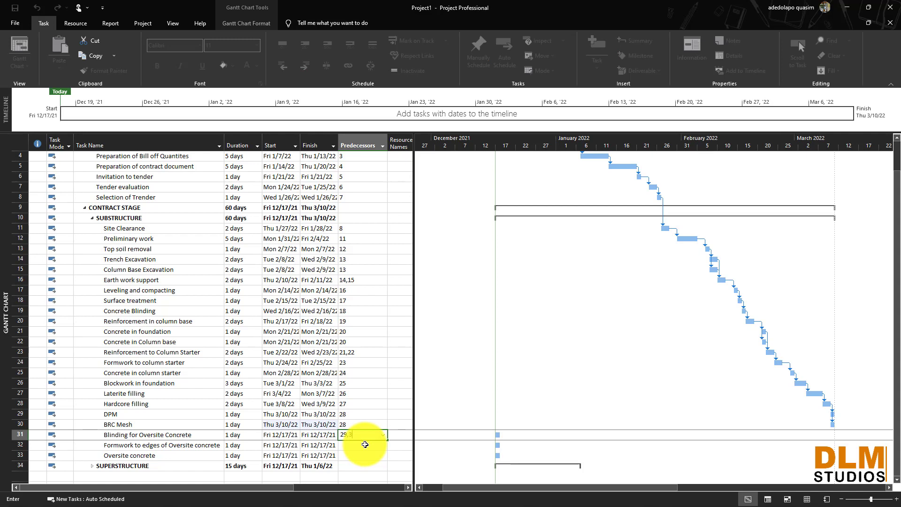
type("0")
key("Return")
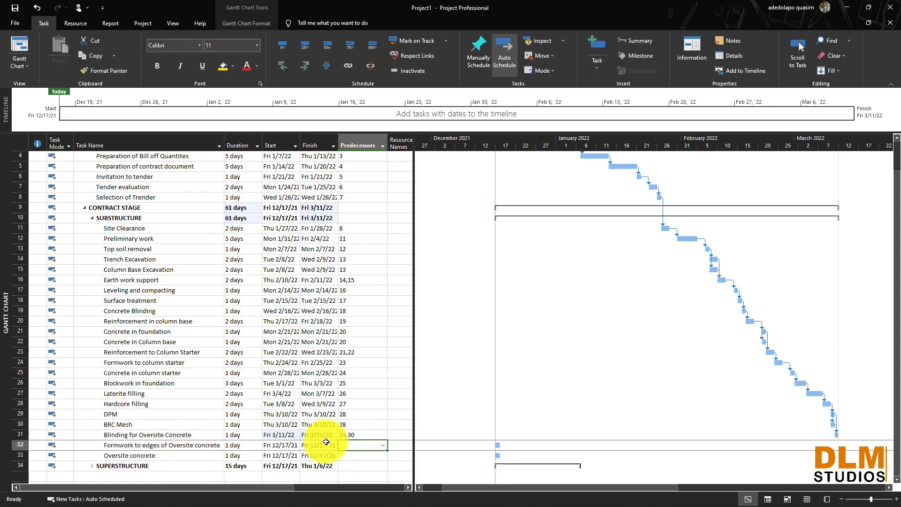
type("31")
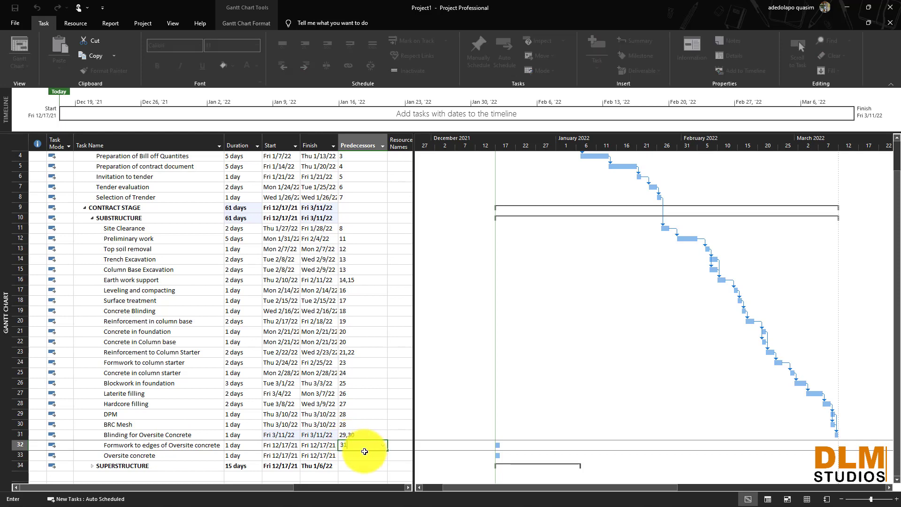
key("Return")
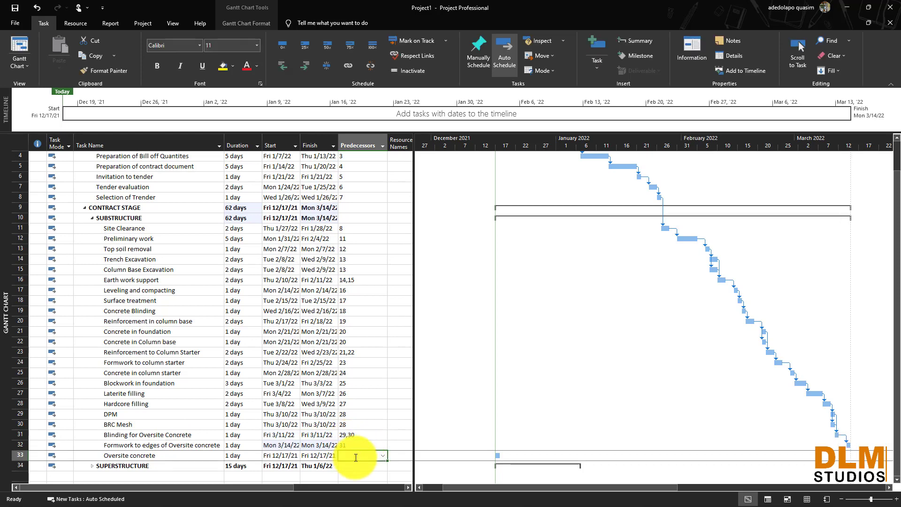
type("32")
left_click(362, 425)
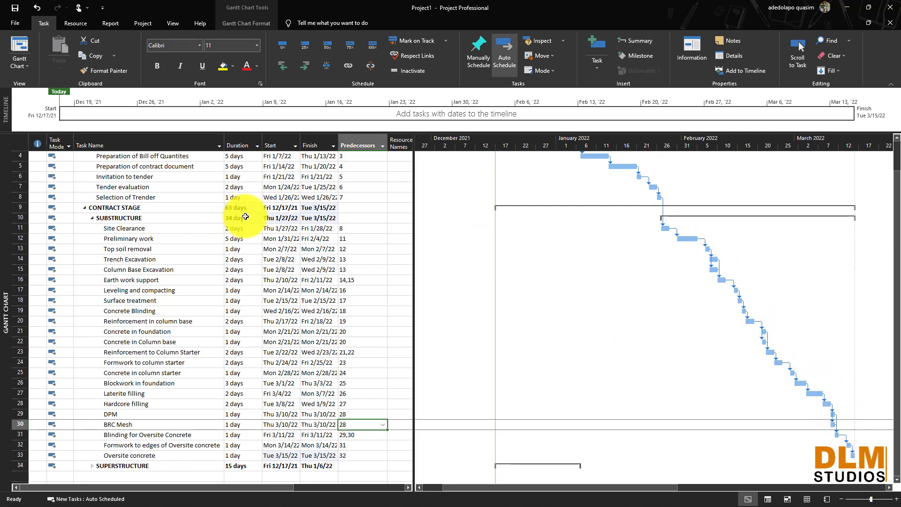
- Expand the SUPERSTRUCTURE stage and set predecessor 33 for Reinforcment to ground floor columns and 35 for its Blockwork
scroll(251, 221, "down", 1)
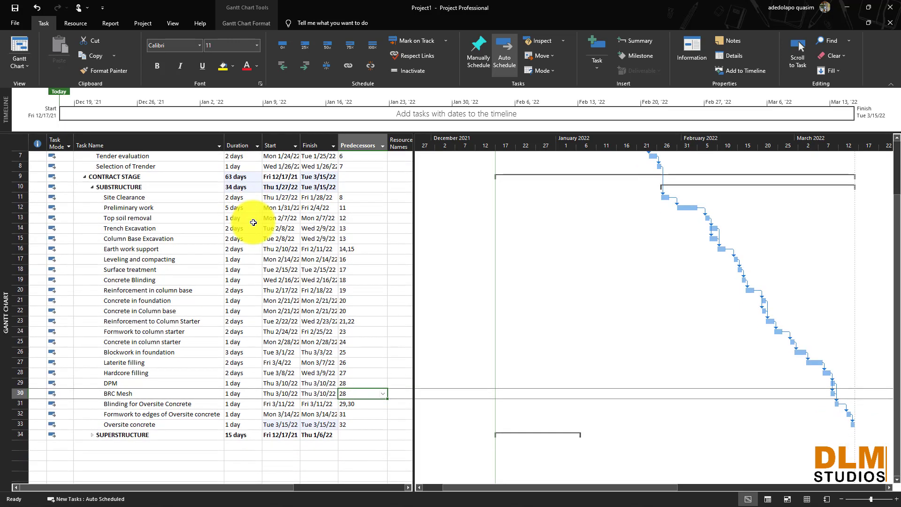
scroll(253, 222, "down", 1)
left_click(92, 404)
scroll(251, 309, "up", 3)
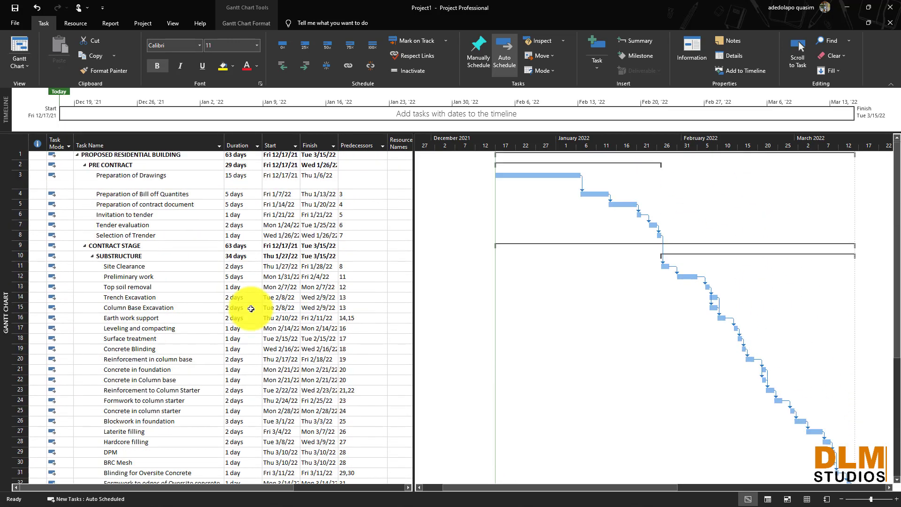
scroll(251, 309, "down", 6)
left_click(352, 332)
type("35")
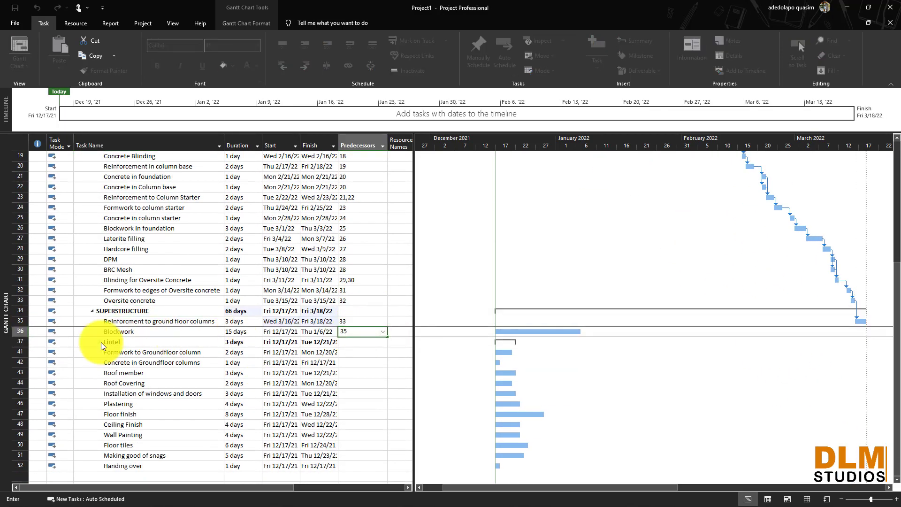
- Expand the Lintel group and set the predecessors of its Formwork to 35, Reinforcement to 38 and Concrete to 39
left_click(100, 343)
left_click(362, 352)
scroll(360, 354, "down", 1)
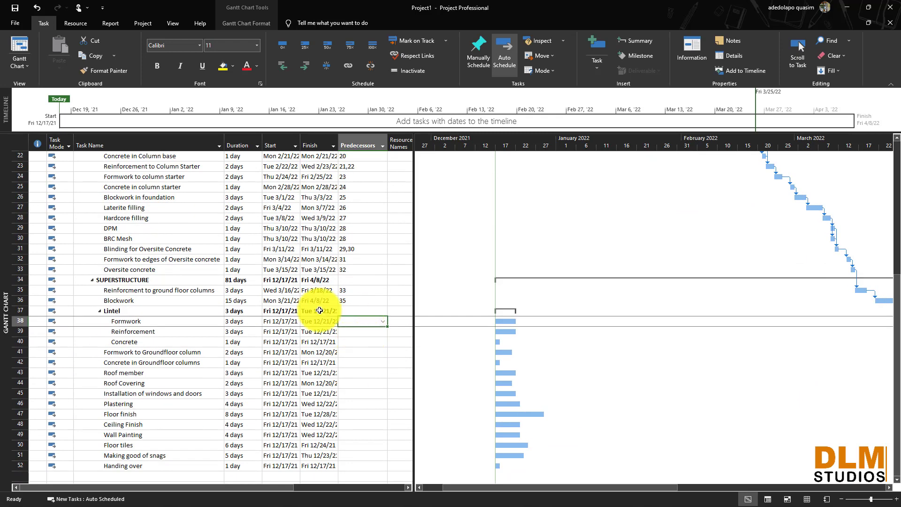
type("35")
left_click(352, 332)
type("38")
left_click(354, 342)
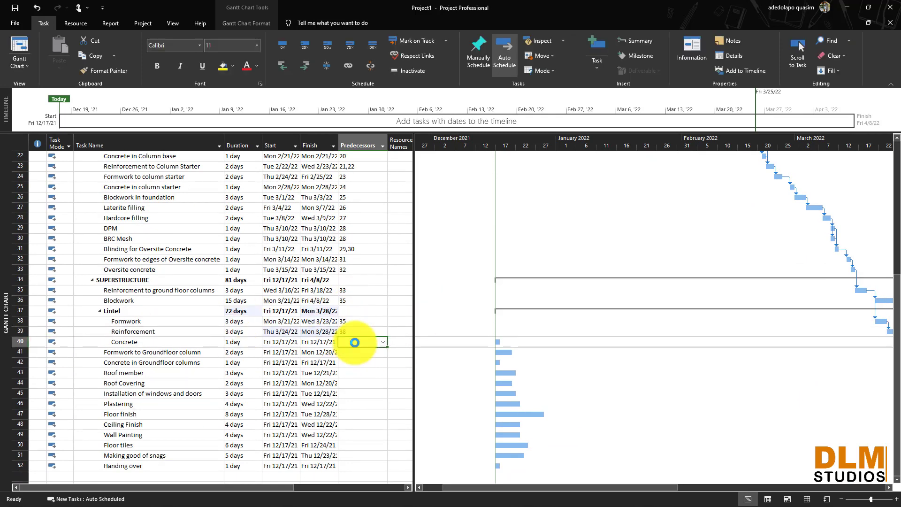
type("39")
- Set predecessor 36 for Formwork to Groundfloor column
left_click(362, 352)
scroll(314, 321, "up", 3)
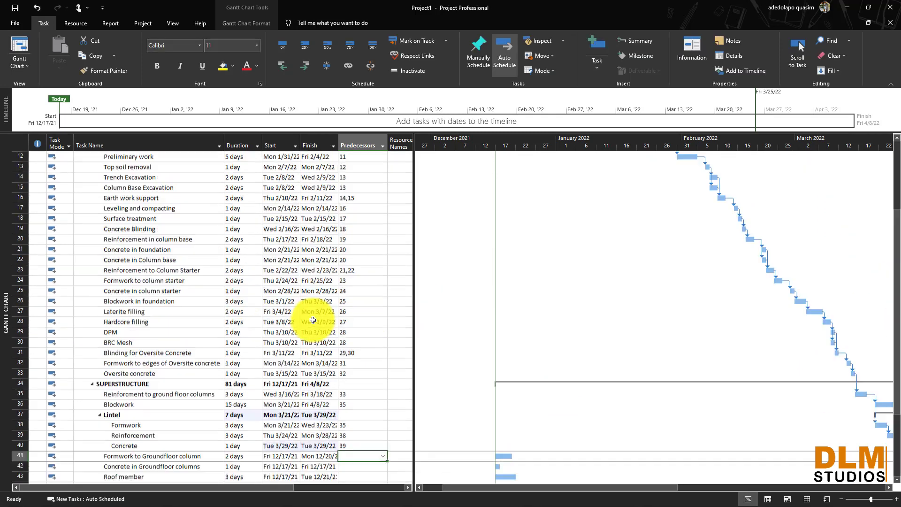
scroll(313, 321, "down", 5)
type("36")
key("Return")
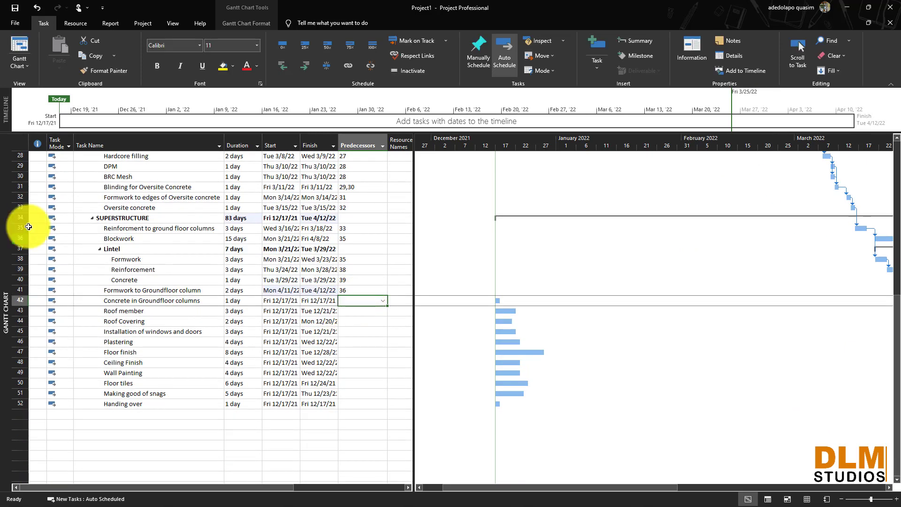
- Set the predecessors of Concrete in Groundfloor columns to 41, Roof member to 42 and Roof Covering to 43
left_click(350, 291)
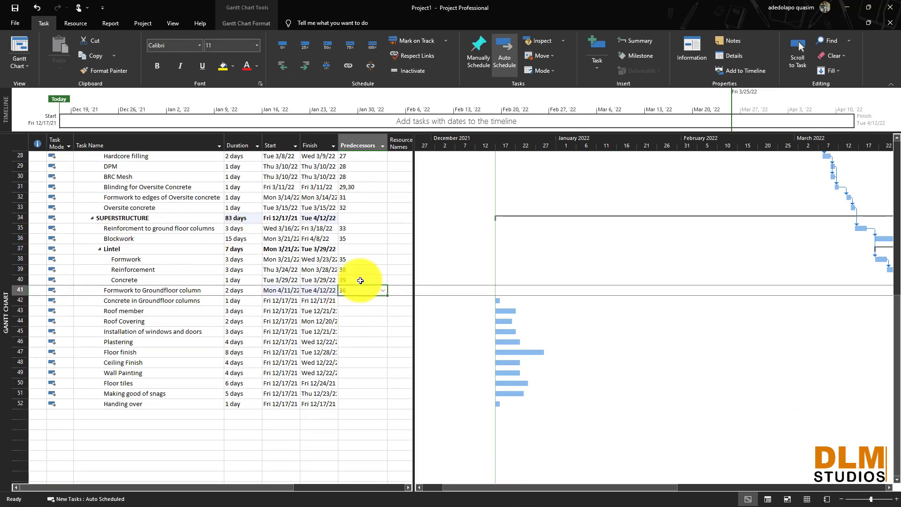
left_click(342, 301)
type("41")
left_click(354, 311)
type("42")
left_click(352, 321)
type("43")
- Set predecessor 44 for Installation of windows and doors, and 45 for both Plastering and Floor finish
left_click(353, 331)
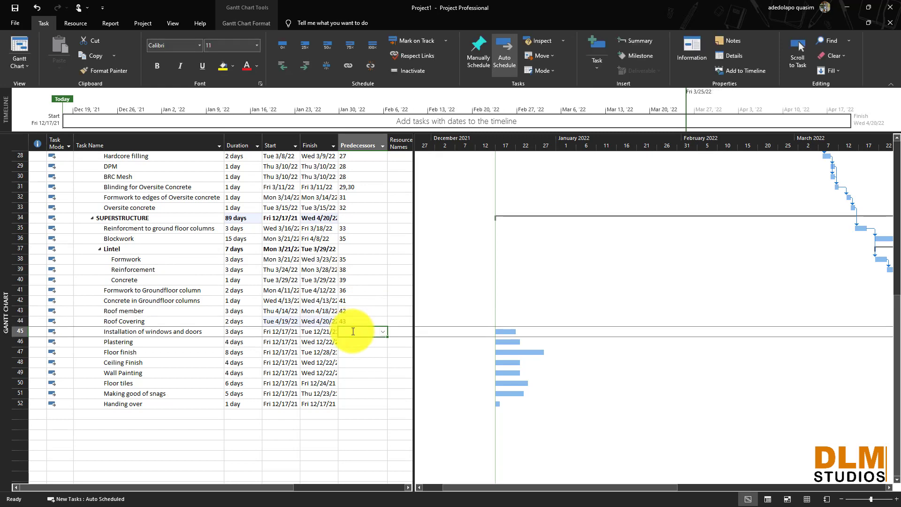
type("44")
left_click(351, 343)
type("45")
left_click(348, 352)
type("45")
- Set predecessor 47 for both Ceiling Finish and Wall Painting, and 49 for Floor tiles
left_click(346, 363)
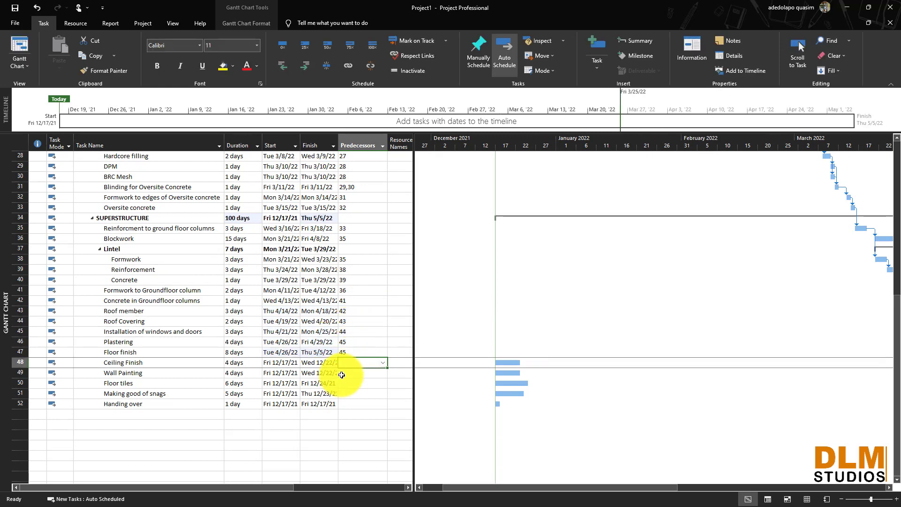
scroll(341, 375, "down", 2)
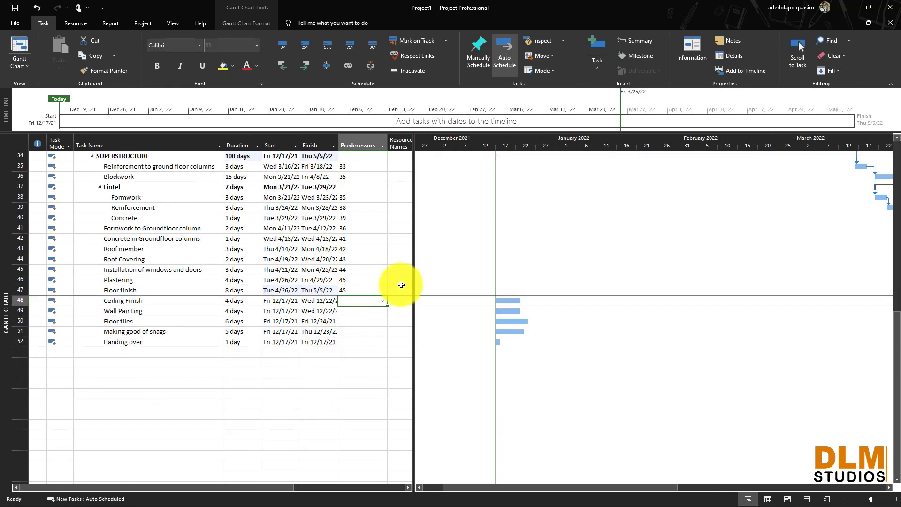
type("47")
left_click(358, 309)
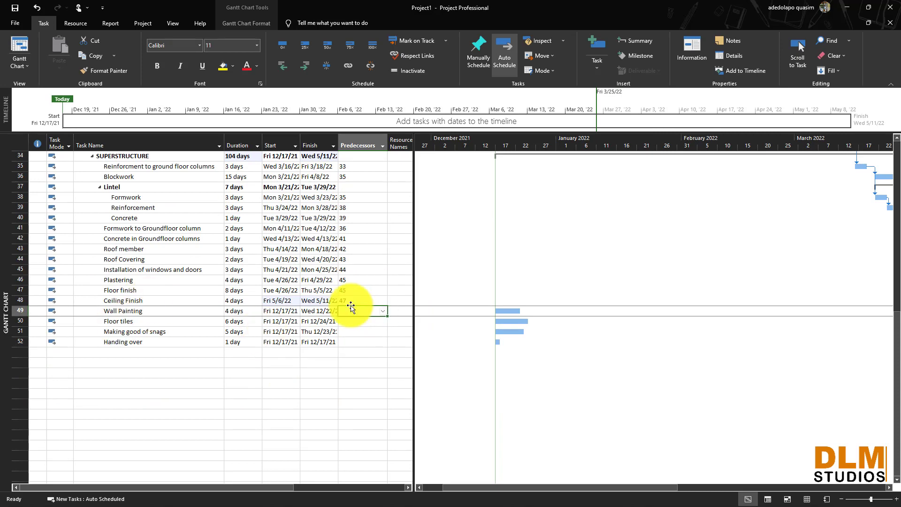
type("47")
key("Return")
type("49")
- Set the predecessors of Making good of snags to 50 and Handing over to 51
left_click(345, 332)
type("5")
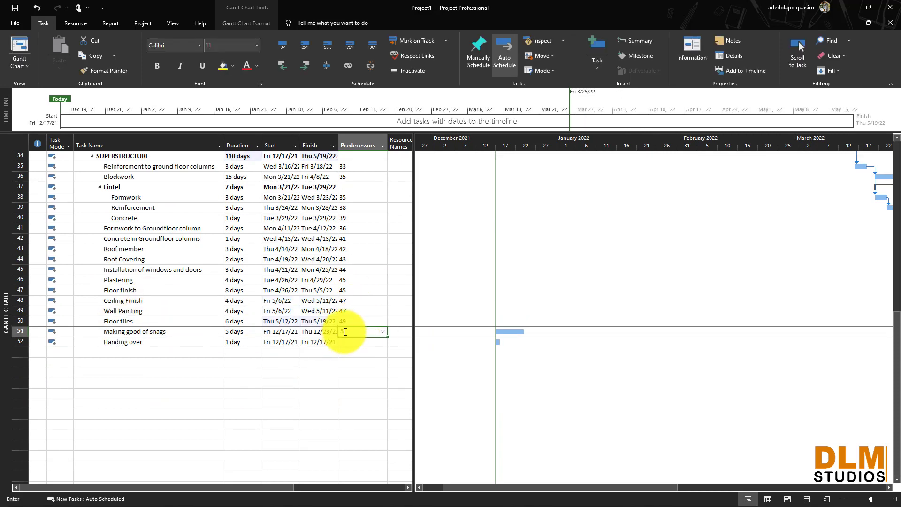
type("0")
left_click(350, 343)
type("52")
left_click(356, 362)
key("Return")
type("5")
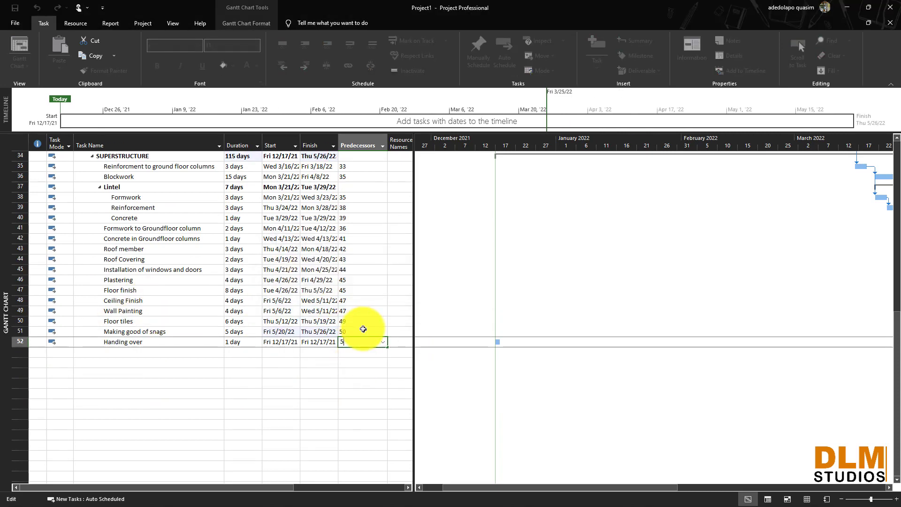
type("1")
key("Return")
- Review the stage durations, start and finish dates and Gantt chart links across the whole residential building programme
scroll(305, 332, "up", 2)
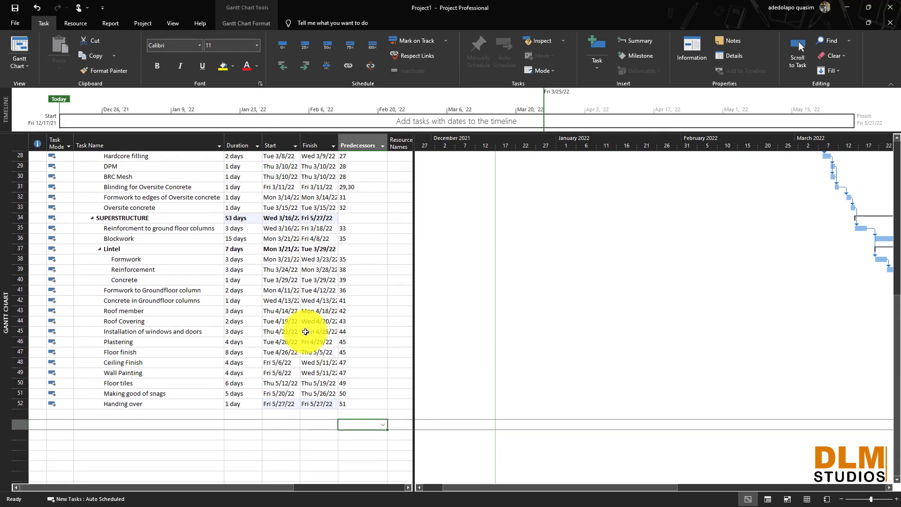
scroll(306, 332, "up", 4)
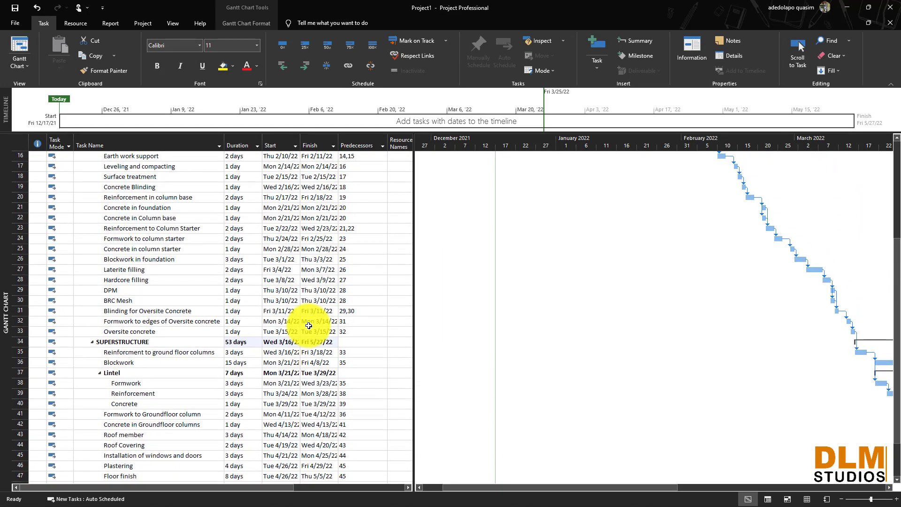
scroll(309, 326, "up", 5)
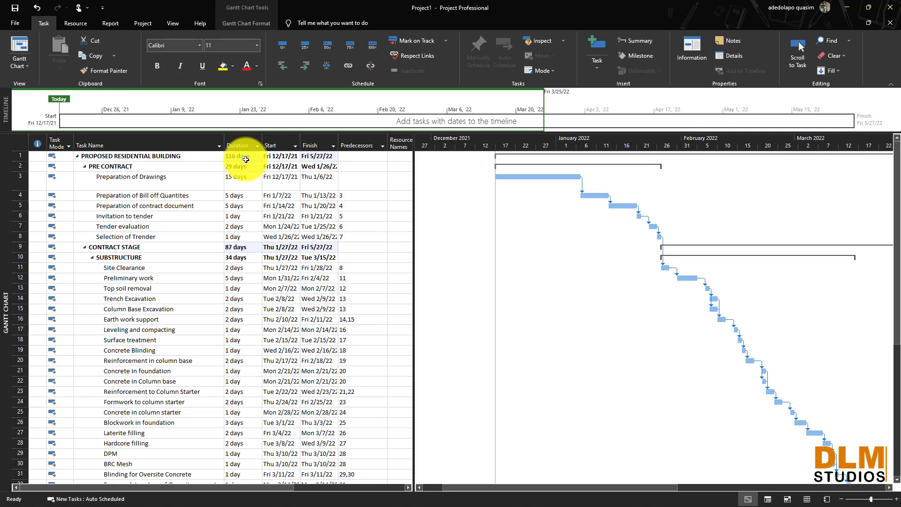
scroll(230, 228, "down", 1)
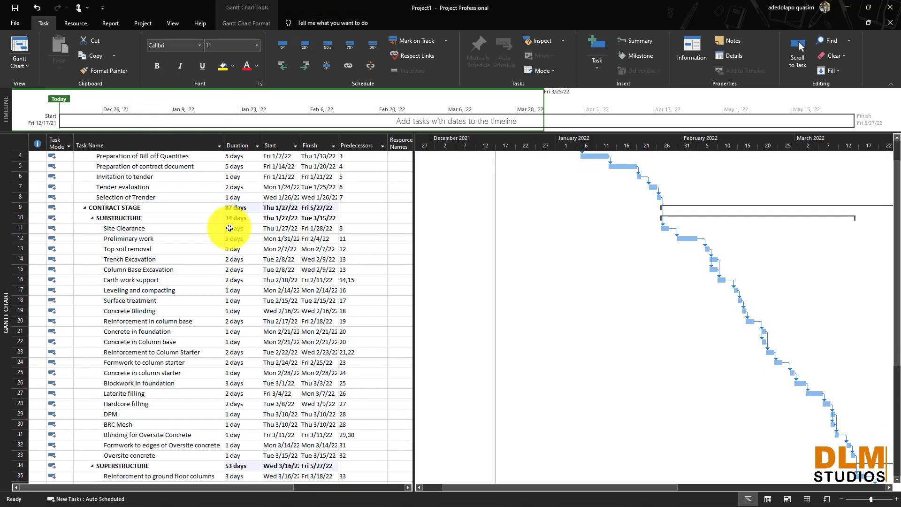
scroll(230, 228, "down", 11)
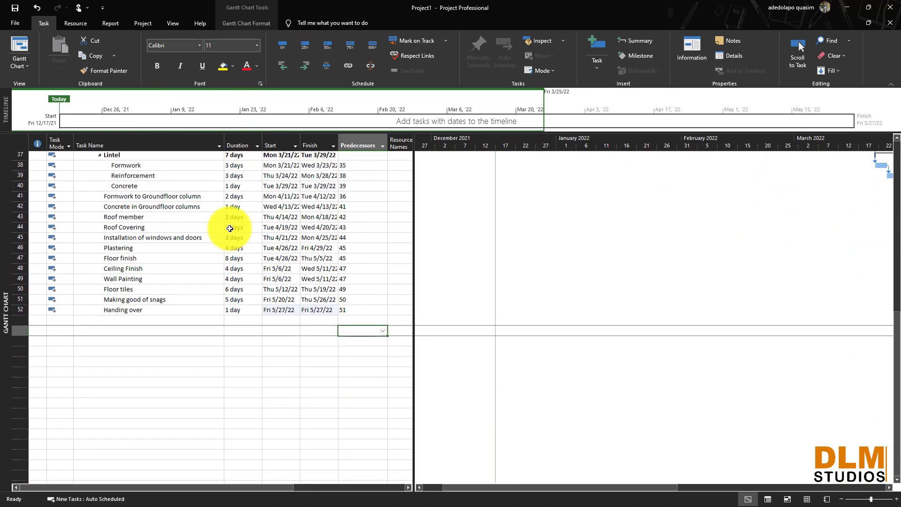
scroll(230, 229, "up", 12)
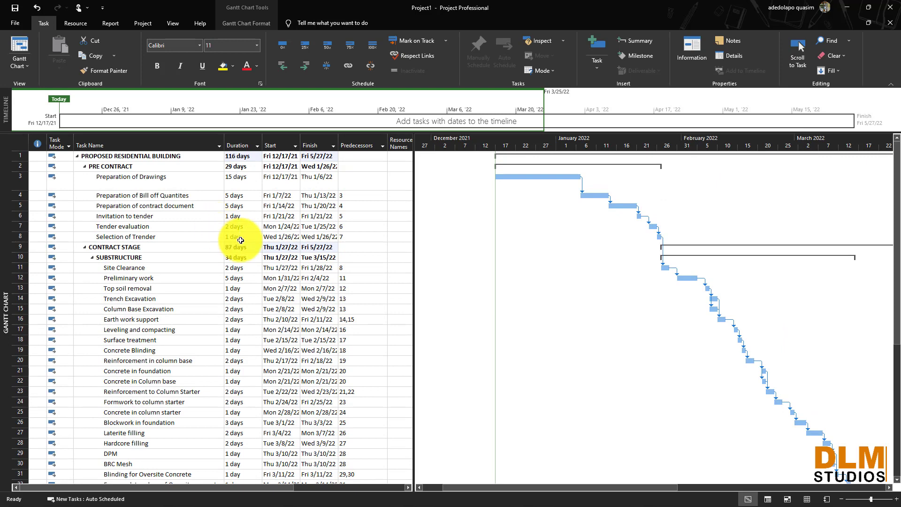
scroll(237, 237, "down", 2)
scroll(236, 235, "up", 2)
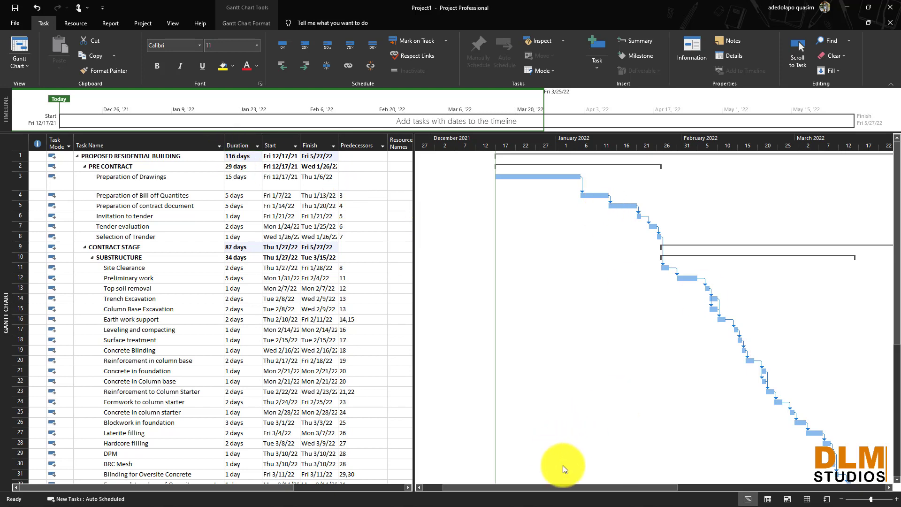
left_click_drag(562, 486, 660, 486)
scroll(654, 385, "down", 9)
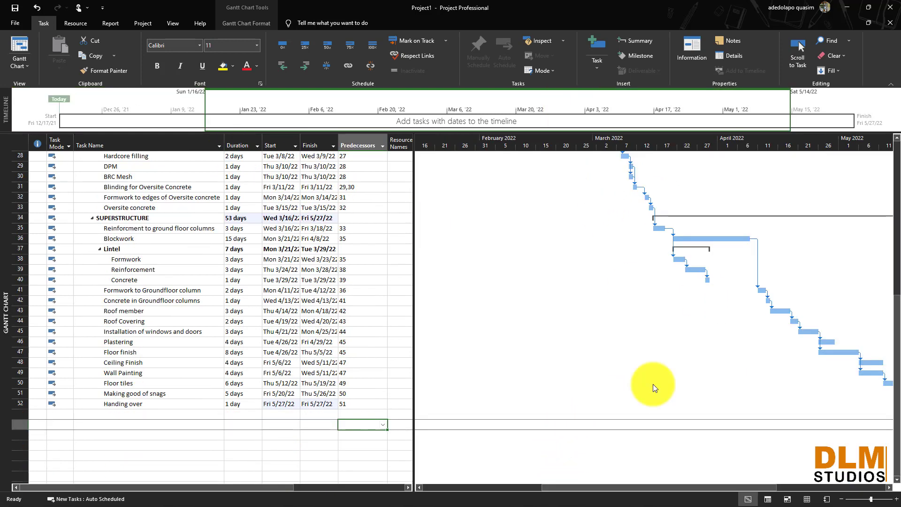
scroll(653, 384, "up", 4)
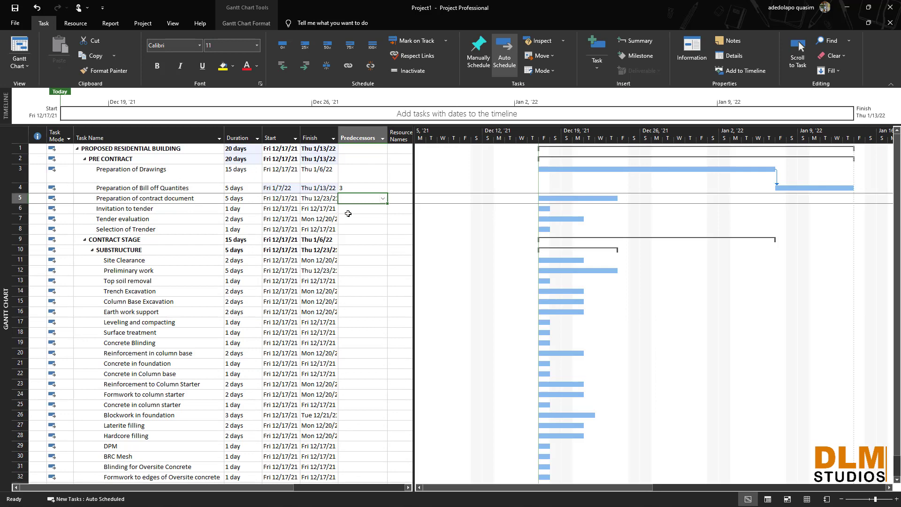
- Set predecessor 4 for Preparation of contract document and 5 for Invitation to tender
type("4")
key("Return")
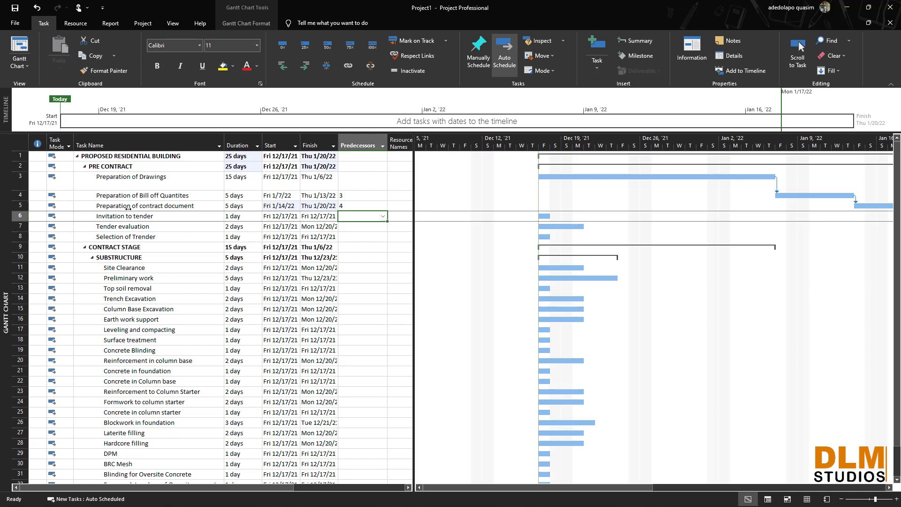
type("5")
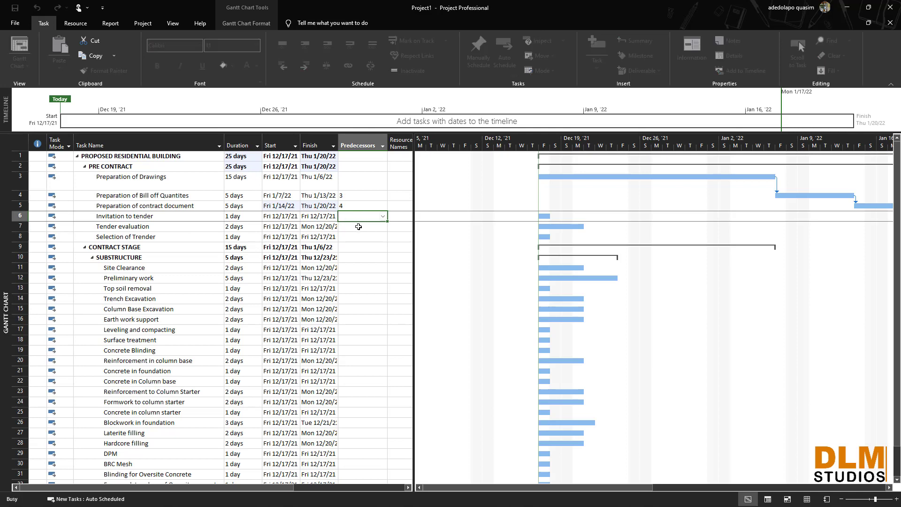